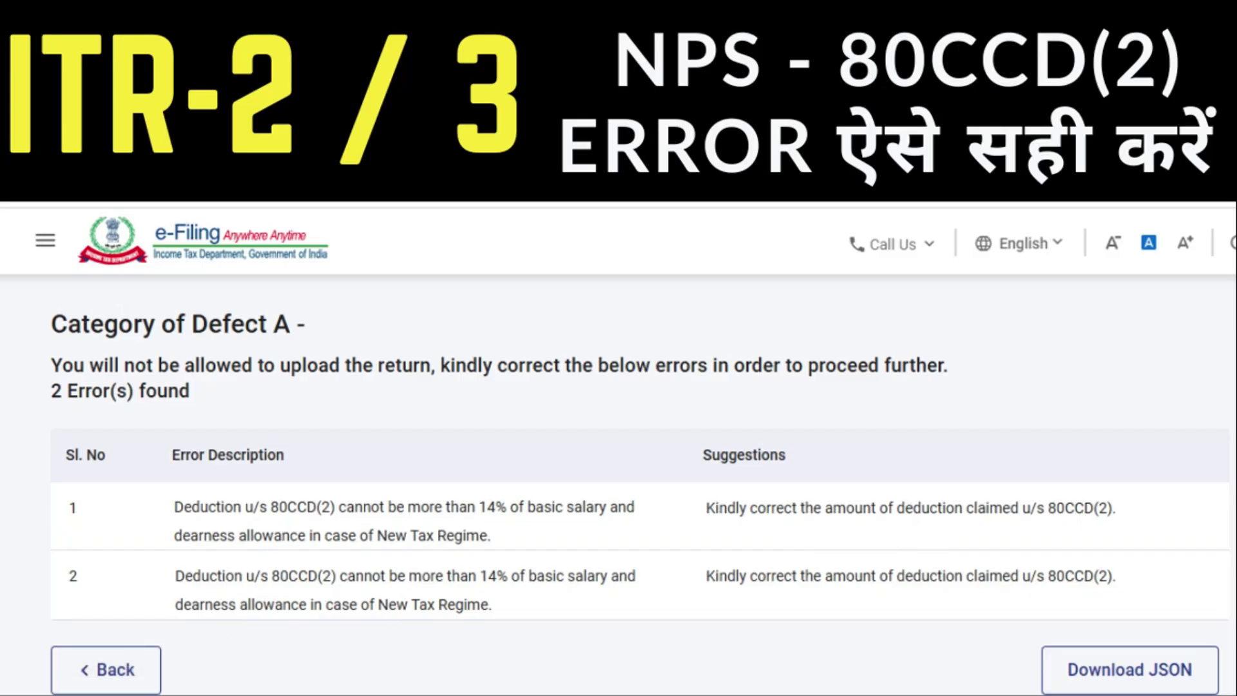
Switch to the Excel salary workbook and highlight the full salary components in E2:E6 with a blue fill and white text.
key("alt+Tab")
key("alt+Tab")
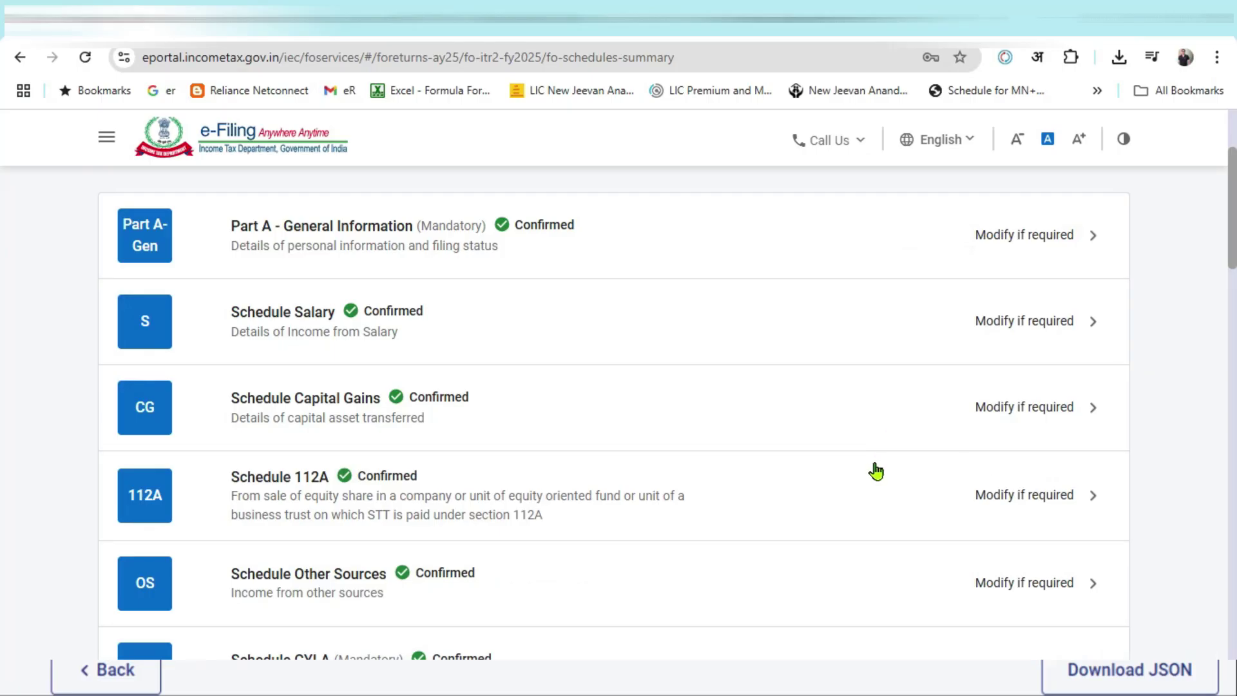
key("alt+Tab")
key("alt+Tab")
key("alt+Tab")
key("alt+Tab")
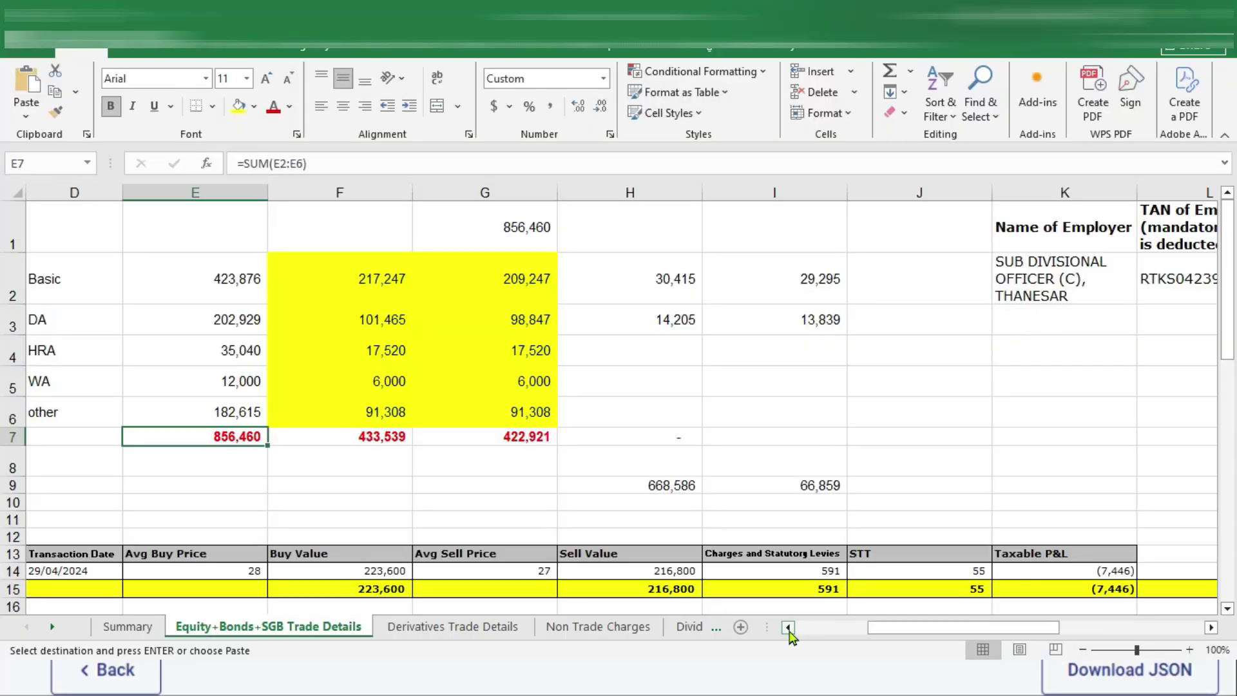
left_click(787, 627)
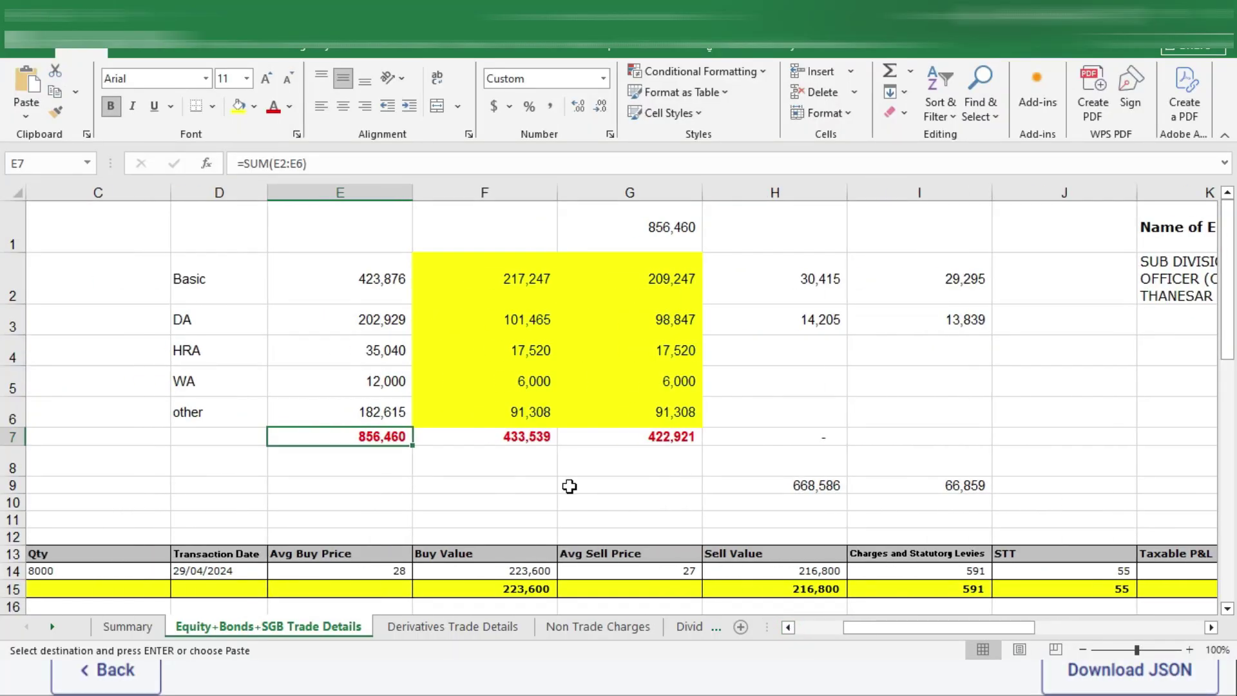
left_click_drag(380, 278, 389, 437)
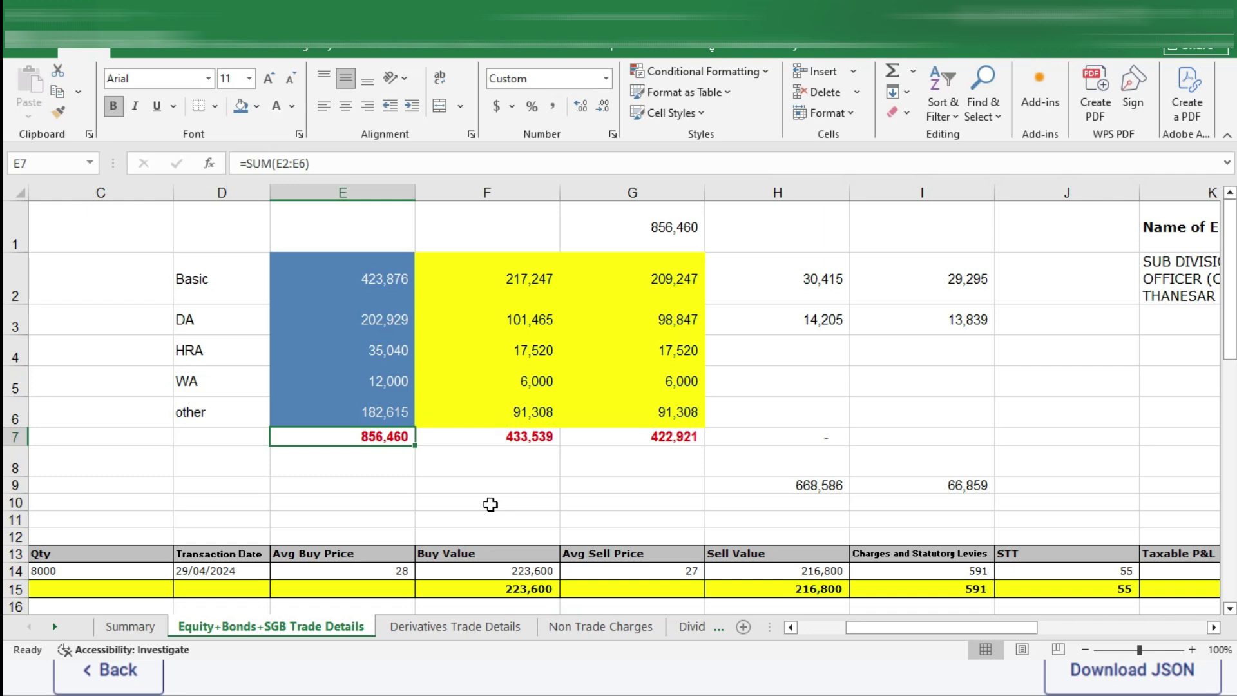
Examine the two-part salary split in F2:G6 and the column totals in F7 and G7.
left_click_drag(528, 284, 653, 413)
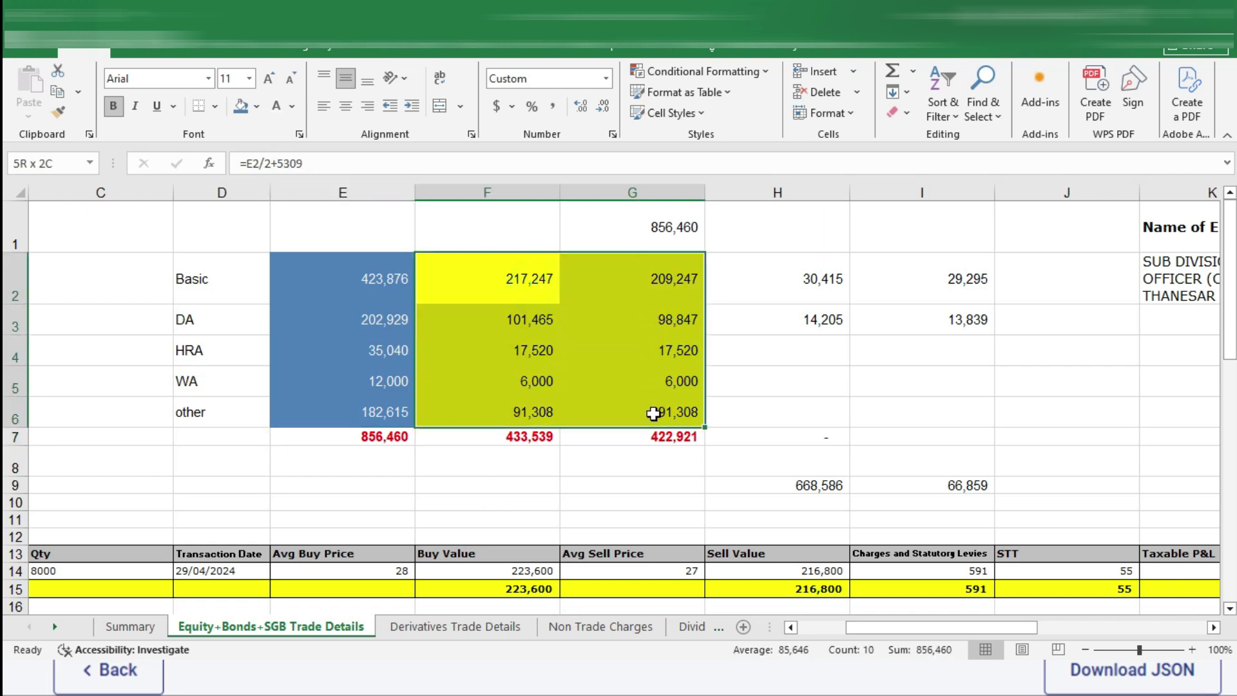
left_click(542, 441)
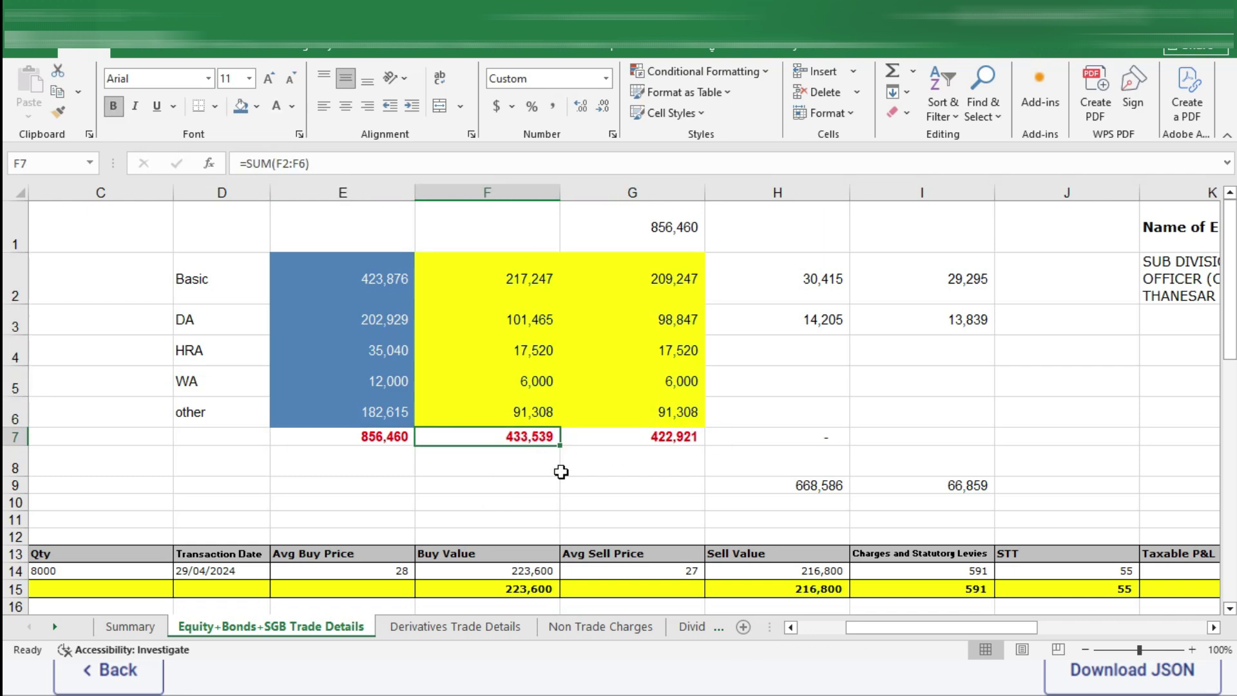
left_click(617, 435)
left_click_drag(543, 438, 585, 439)
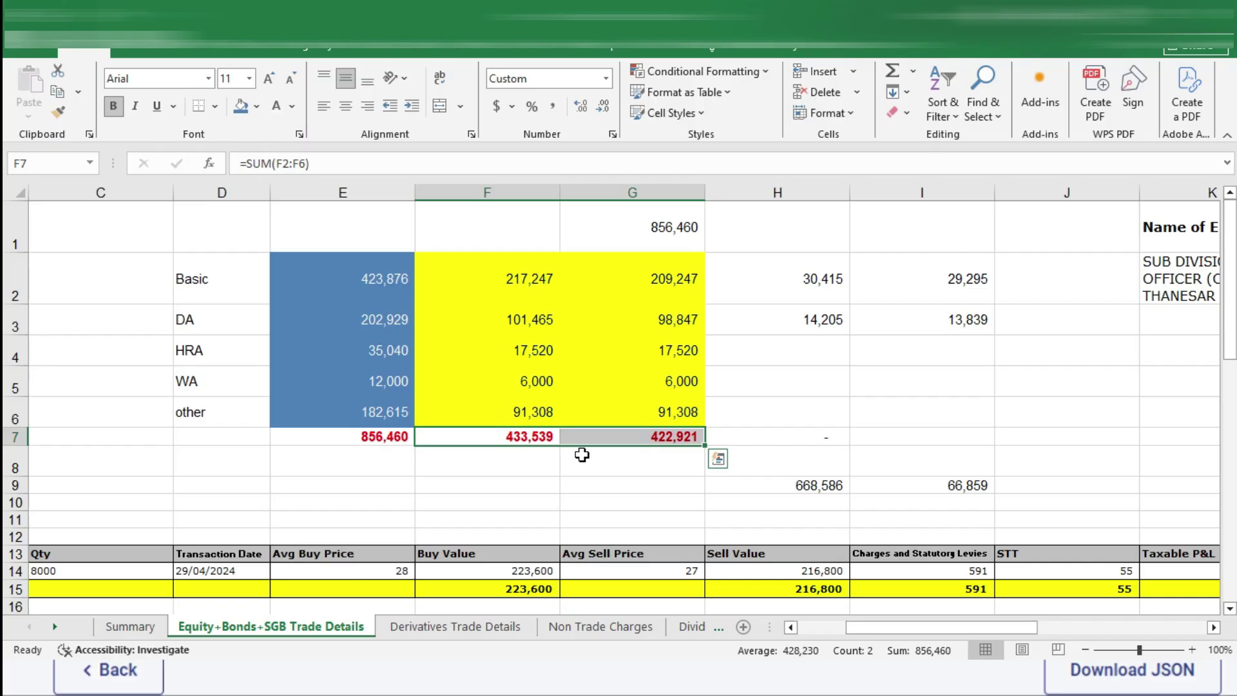
Switch to the e-Filing portal and open the first employer's gross salary entry in Schedule Salary for editing.
key("alt+Tab")
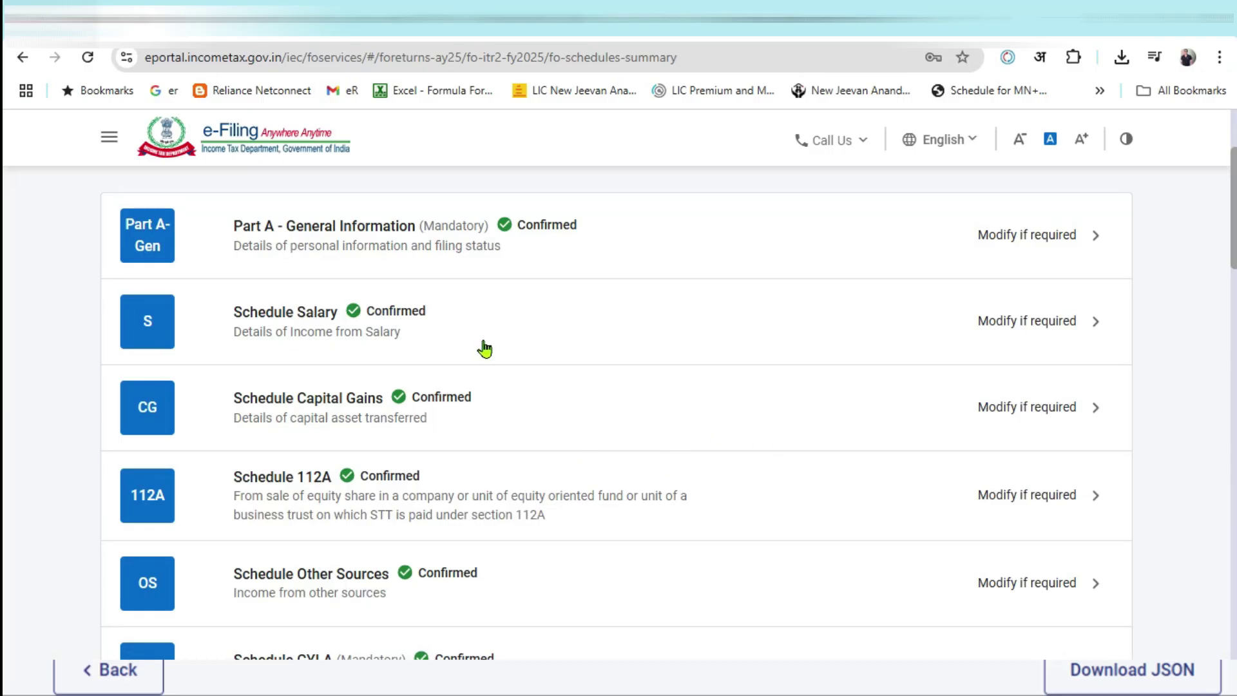
left_click(484, 348)
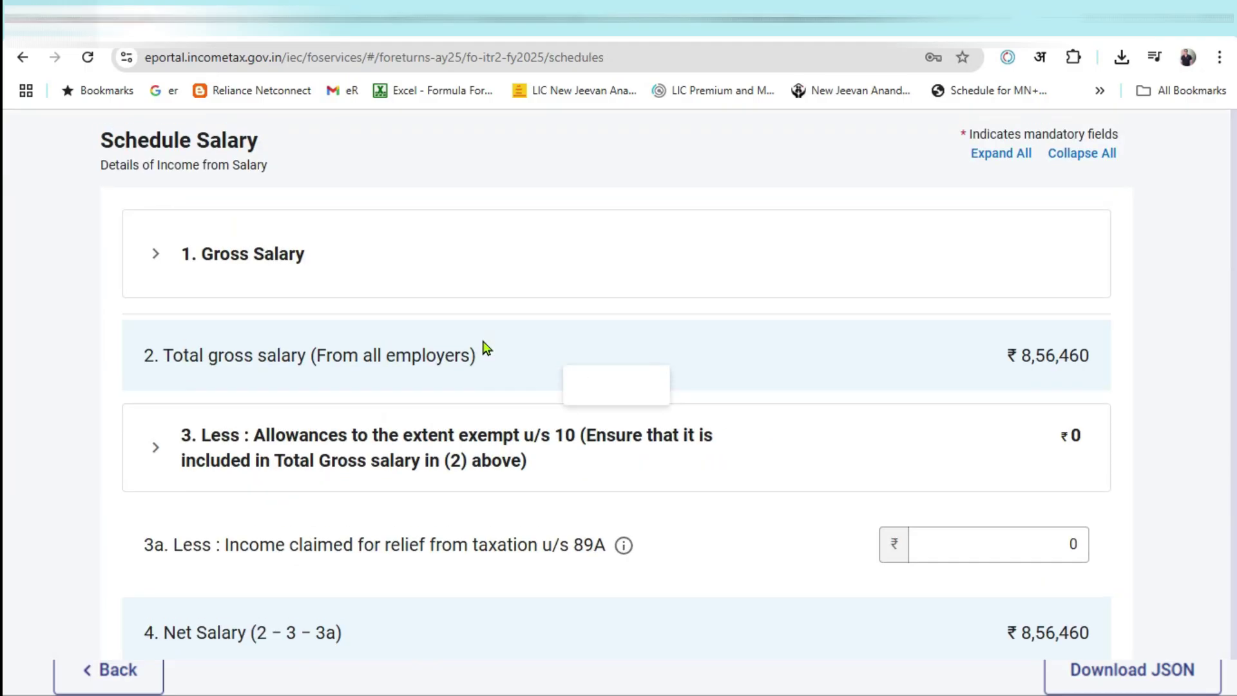
left_click(157, 347)
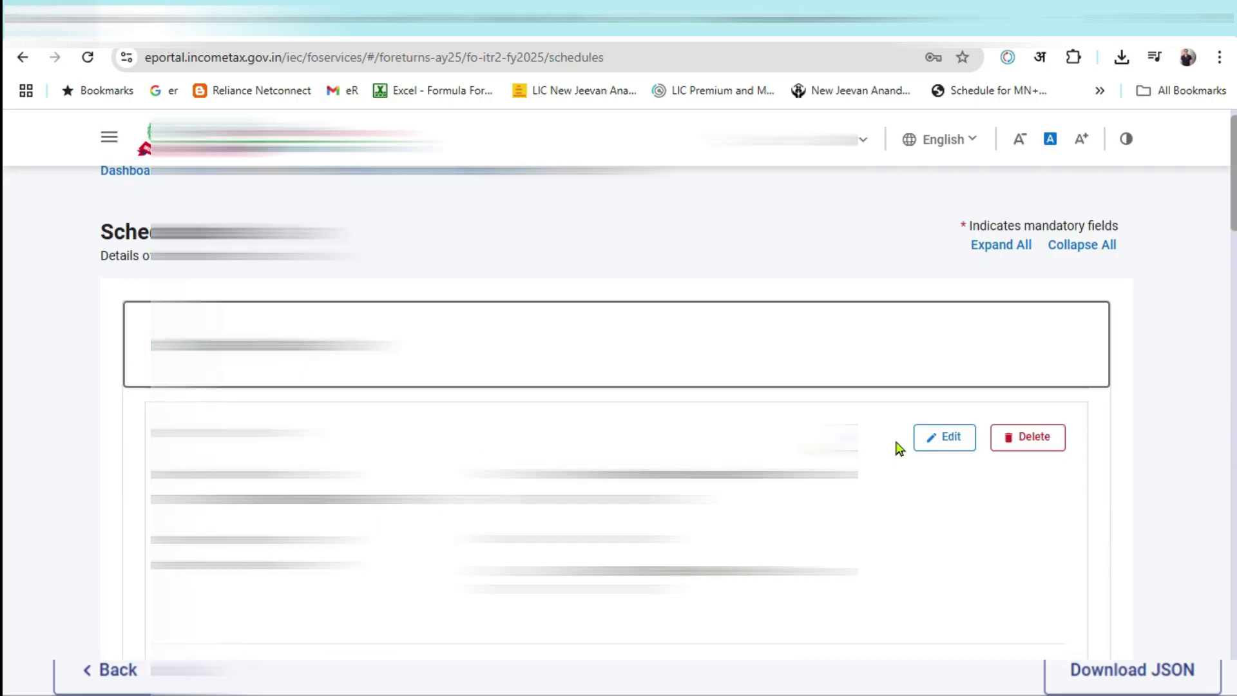
scroll(951, 459, "down", 3)
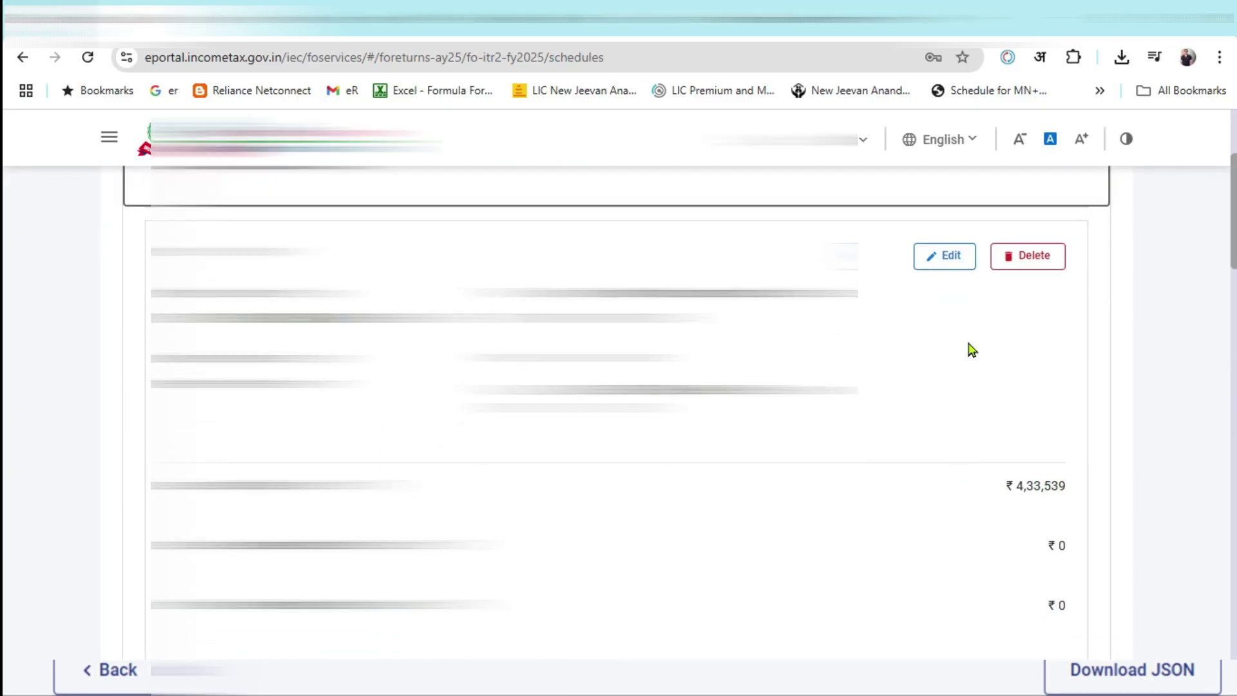
left_click(943, 264)
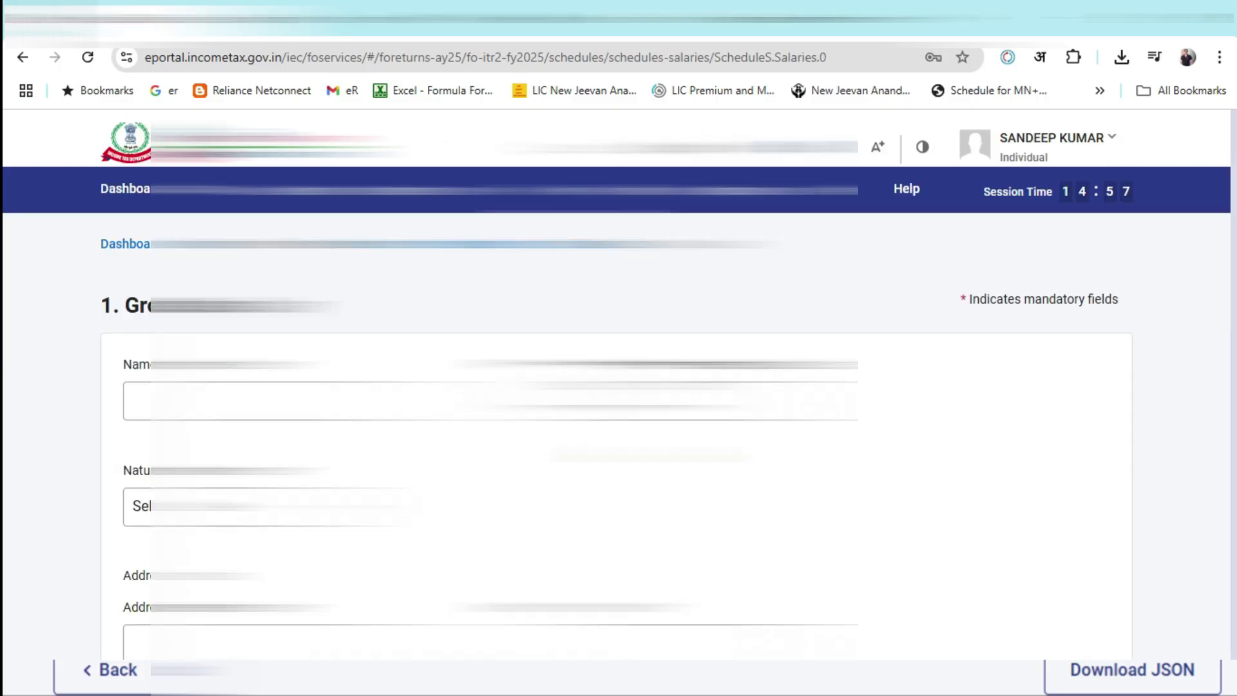
Review the first employer's salary breakup of basic, DA, HRA and other allowance, and save the entry.
scroll(618, 413, "down", 5)
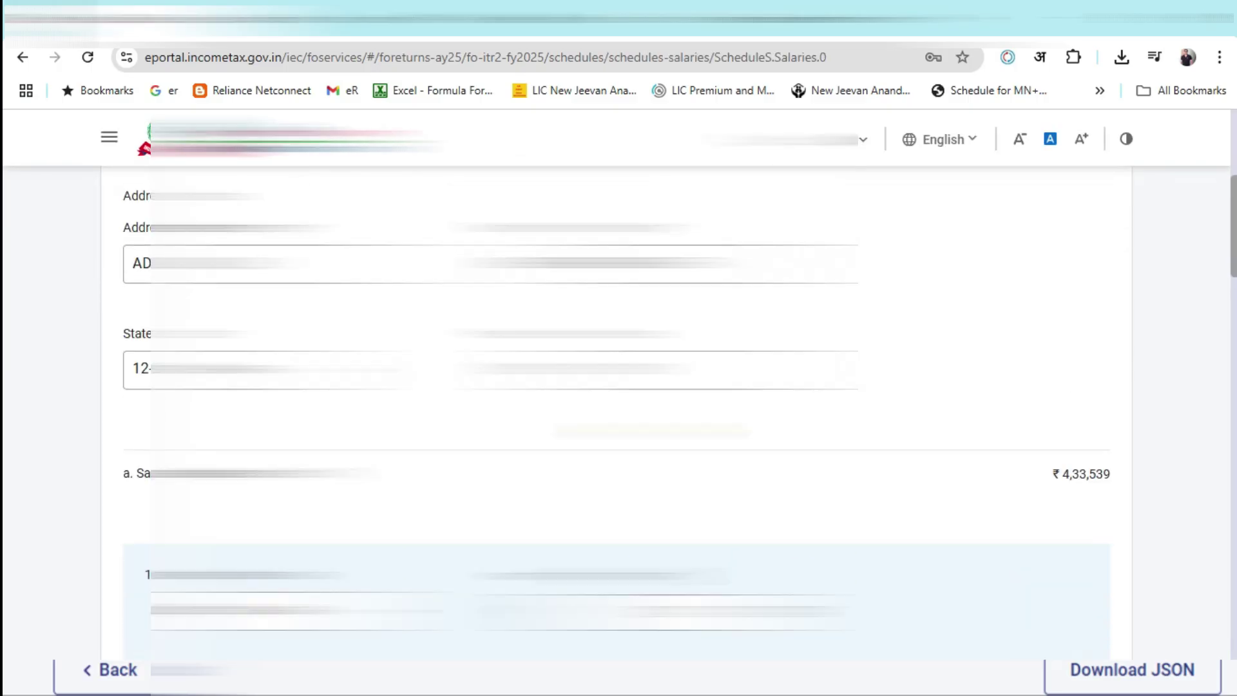
scroll(596, 420, "down", 8)
scroll(434, 365, "up", 3)
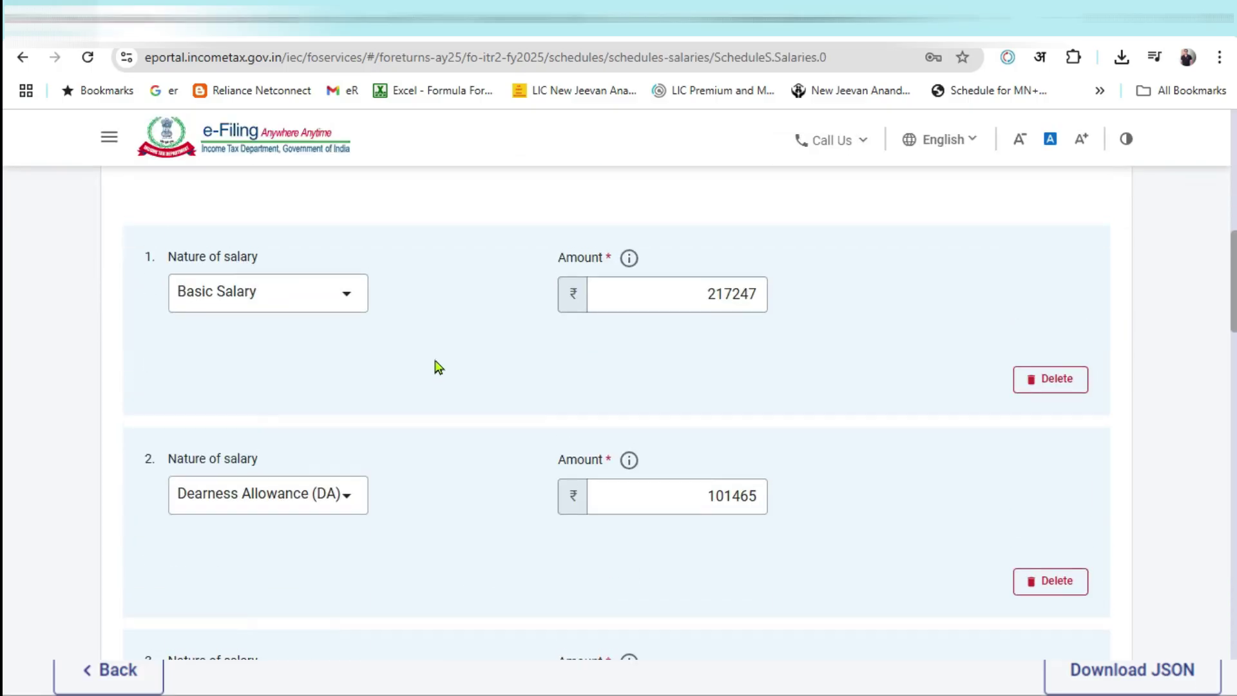
scroll(806, 461, "down", 3)
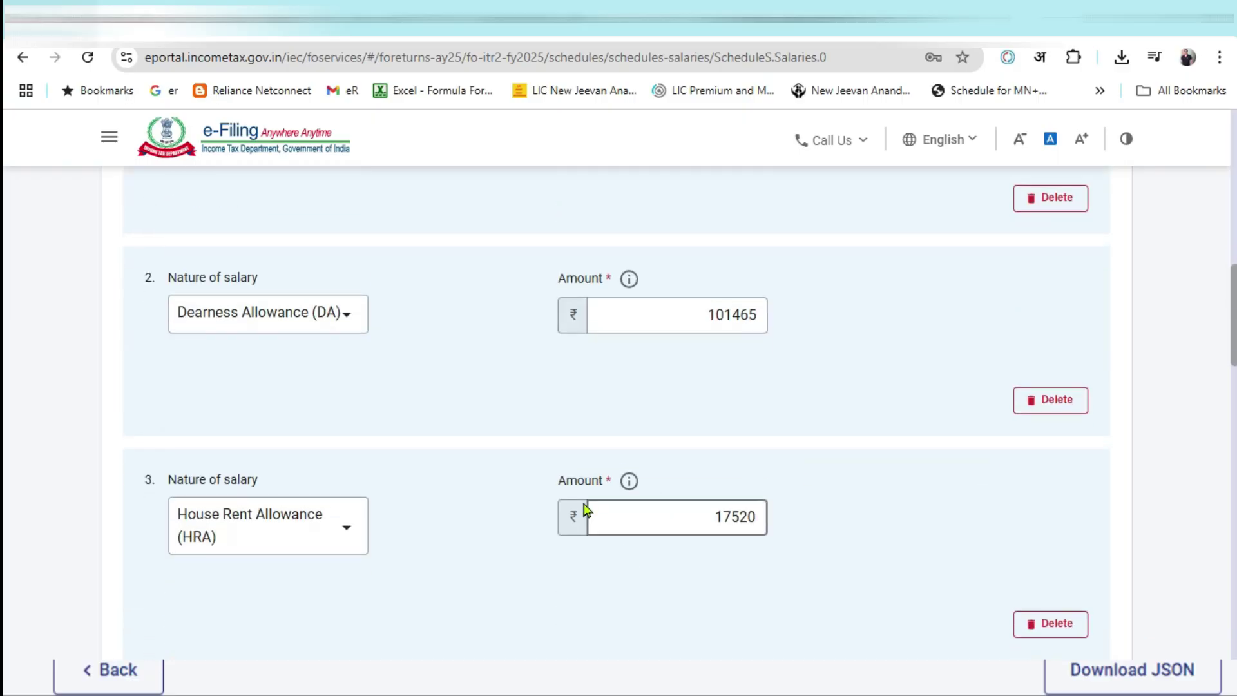
scroll(704, 500, "down", 4)
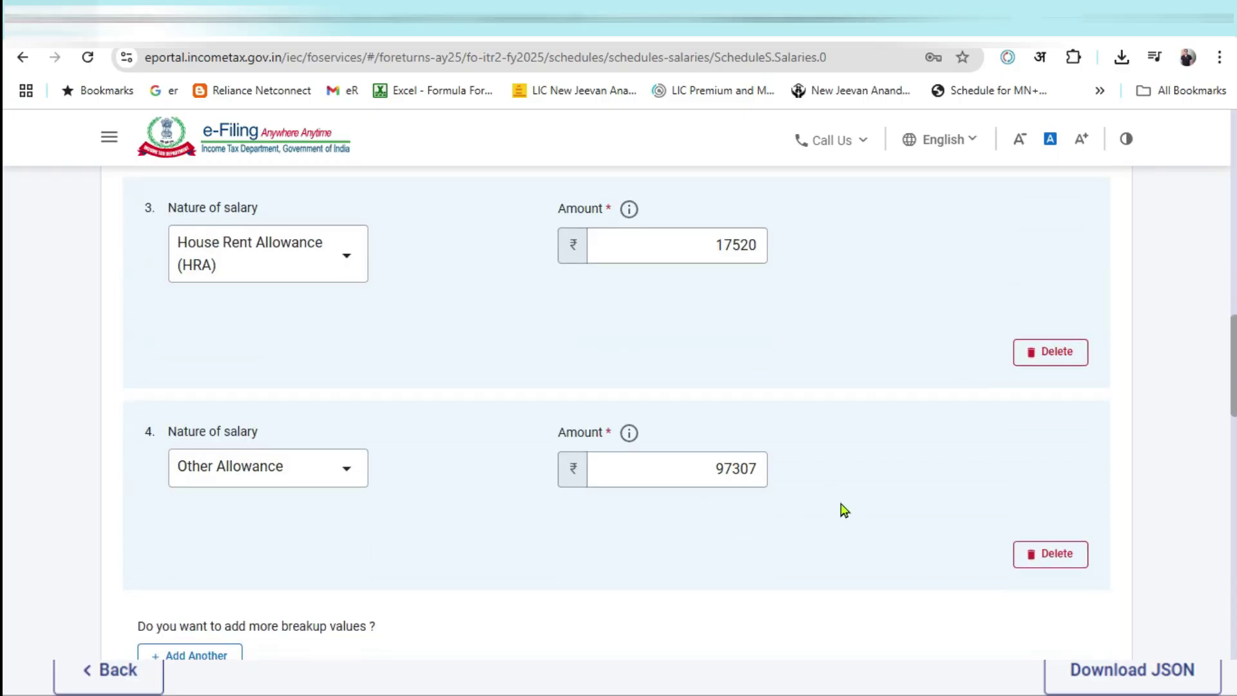
scroll(934, 521, "down", 6)
scroll(1062, 547, "down", 10)
left_click(1087, 475)
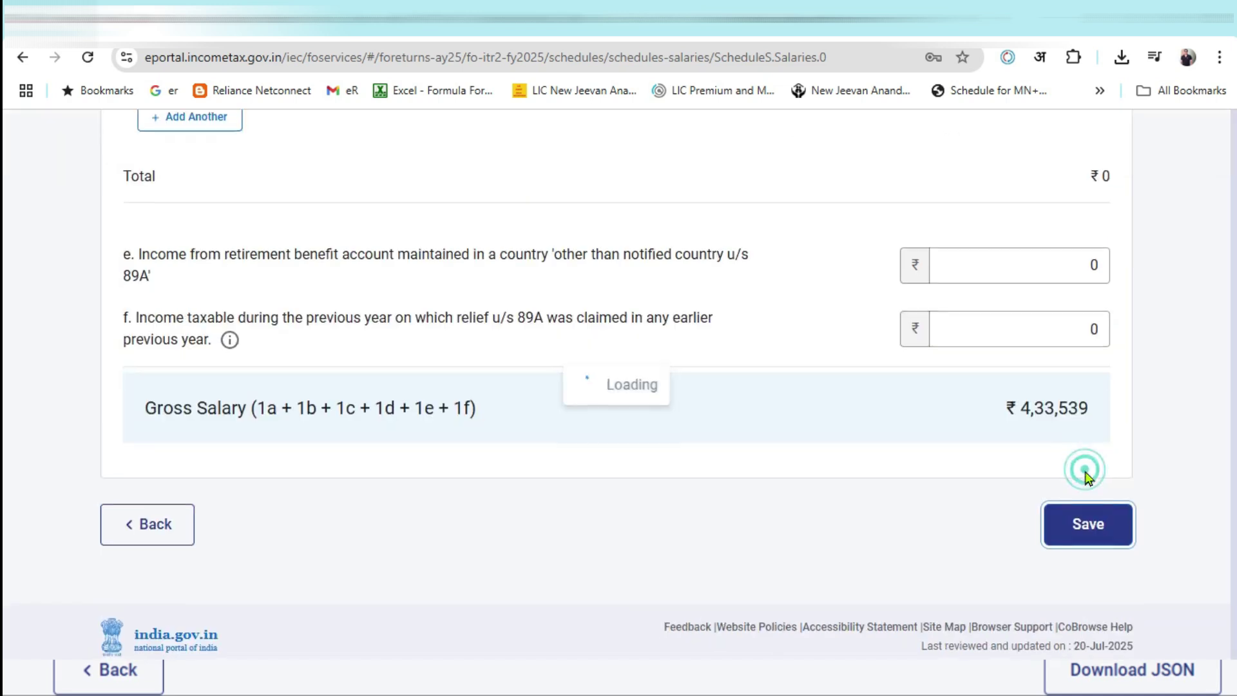
Compare the second split total in G7 of the workbook with the second employer's salary amount in Schedule Salary.
key("alt+Tab")
left_click(675, 437)
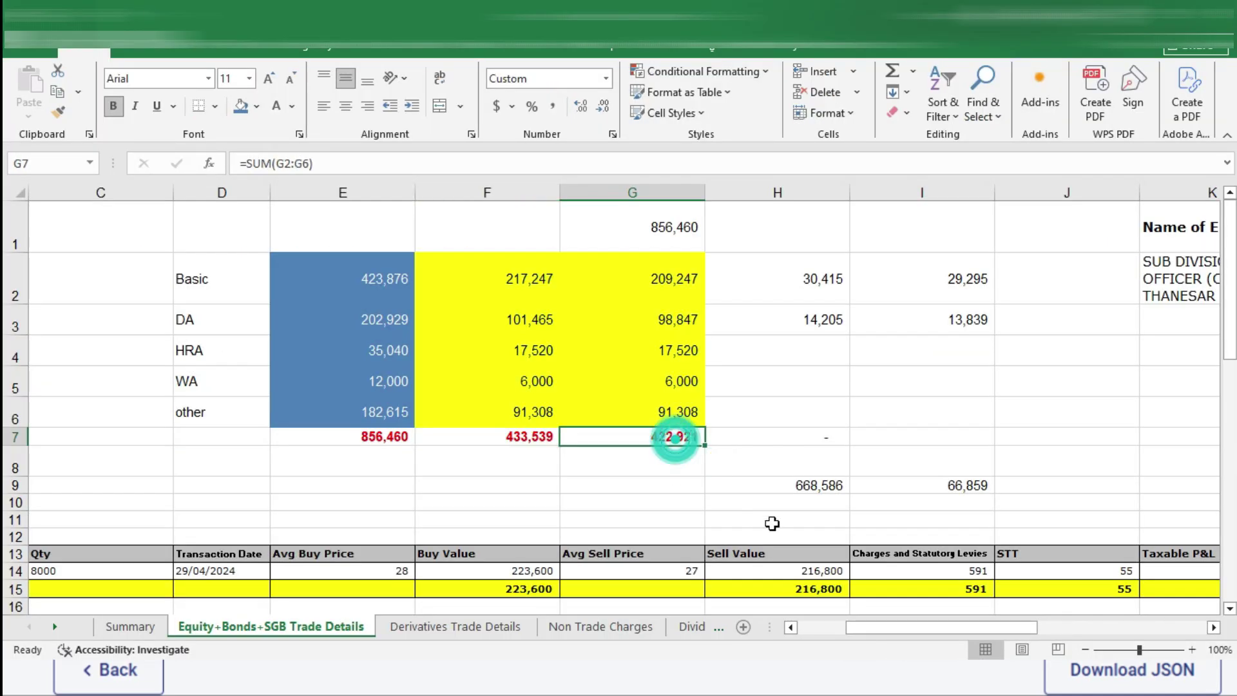
key("alt+Tab")
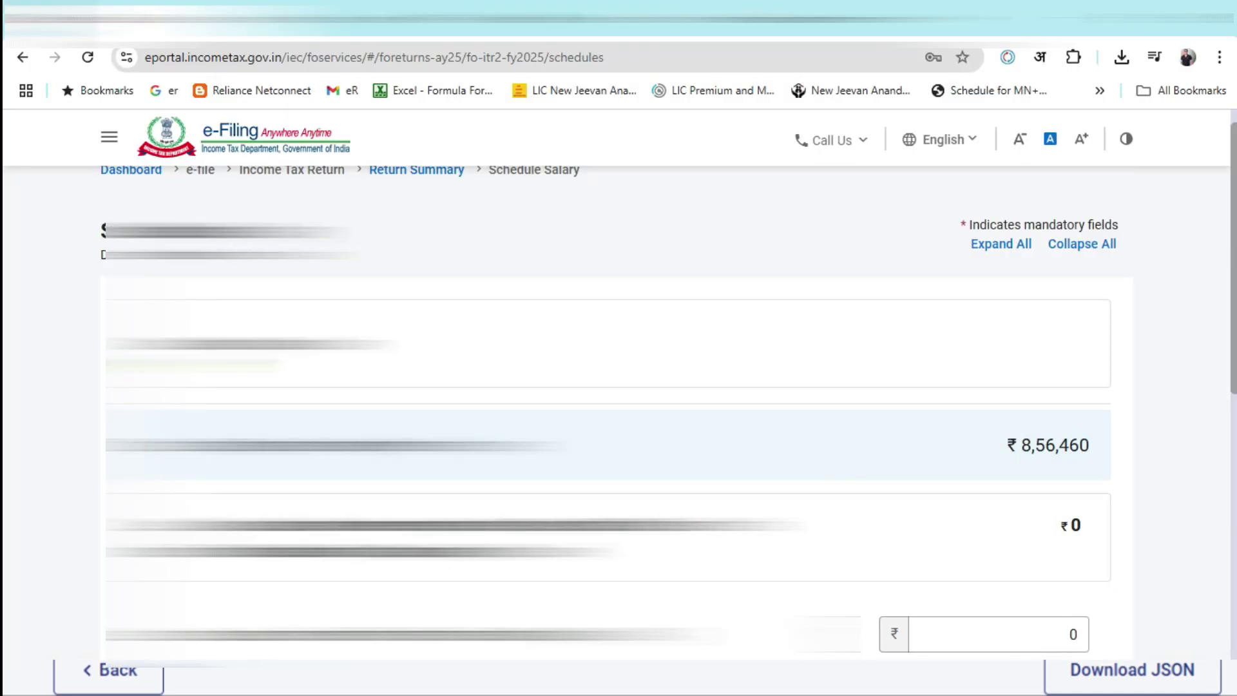
scroll(597, 413, "down", 15)
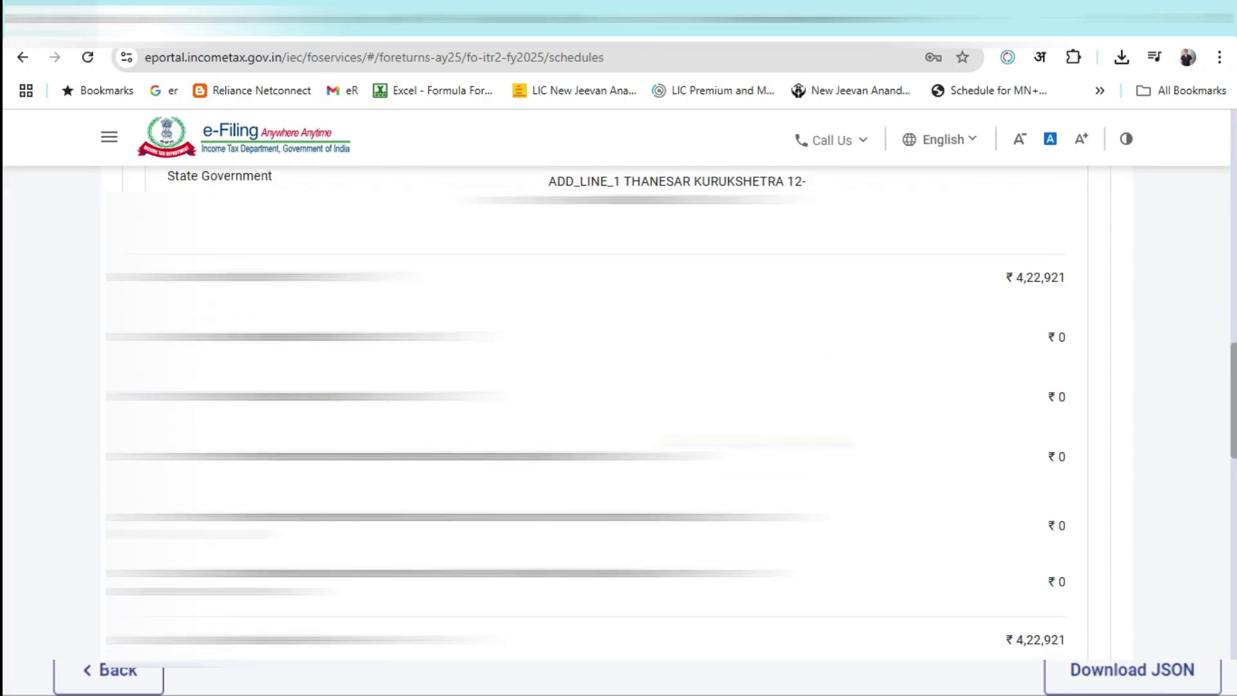
scroll(597, 412, "up", 3)
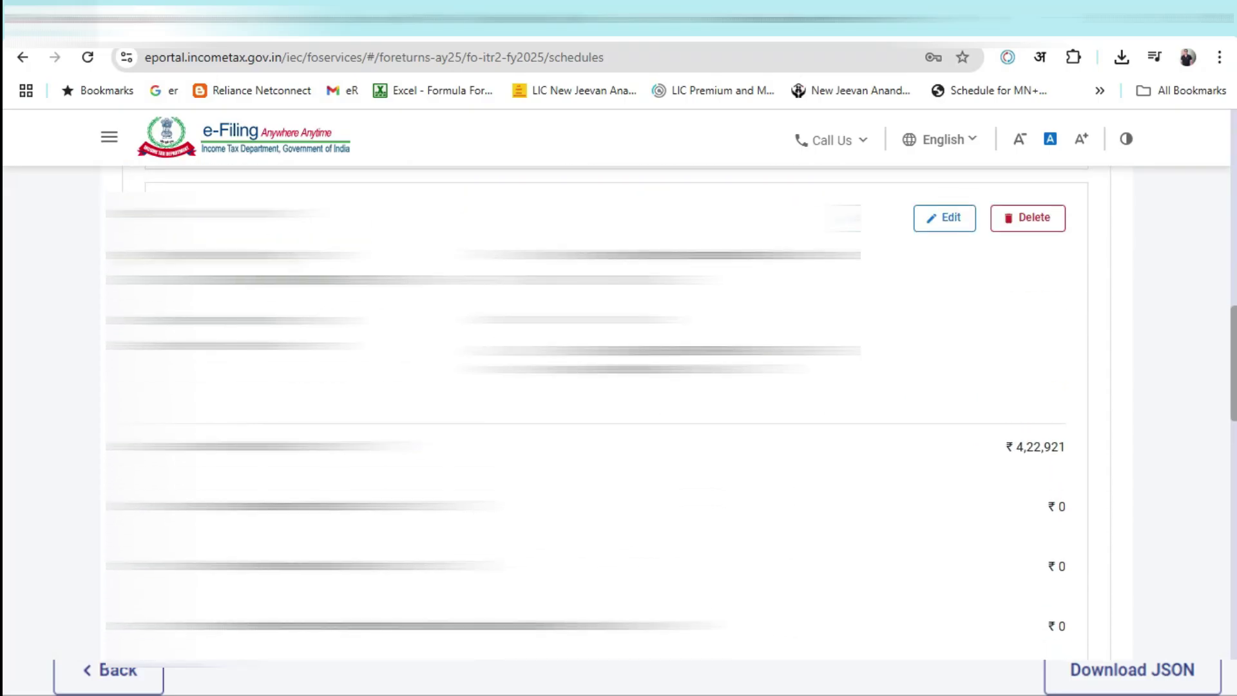
double_click(1030, 447)
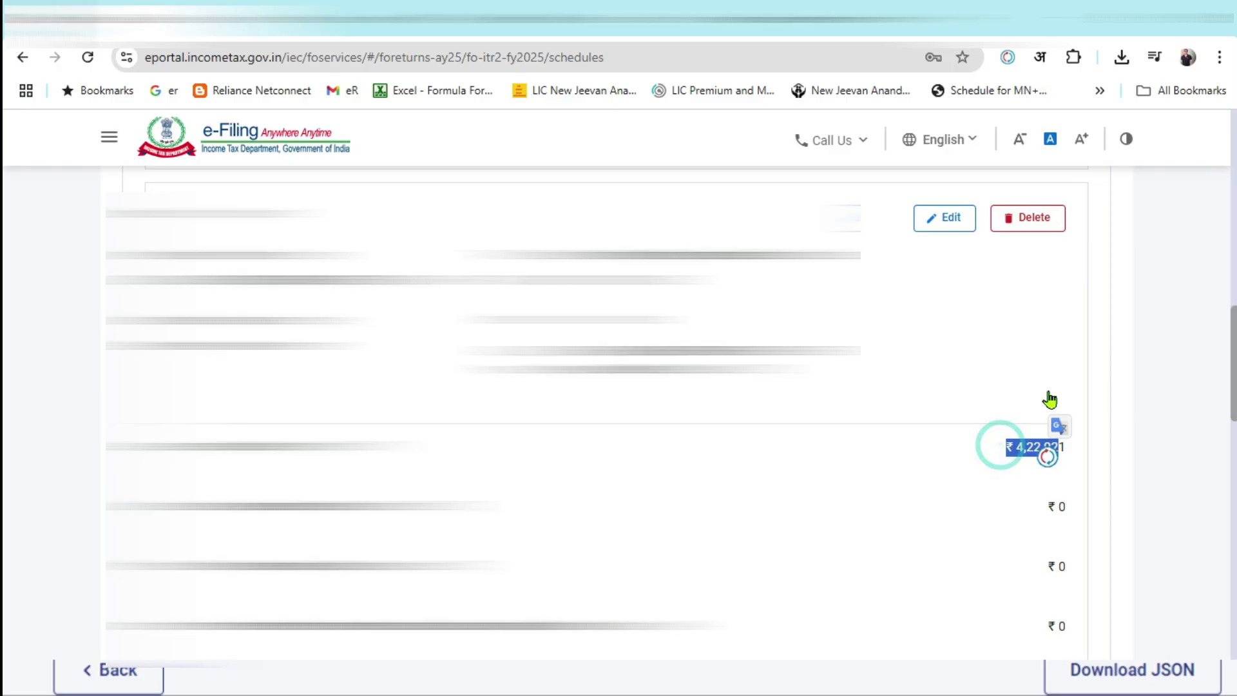
Open the second employer's gross salary entry, review its salary breakup and save it.
left_click(947, 219)
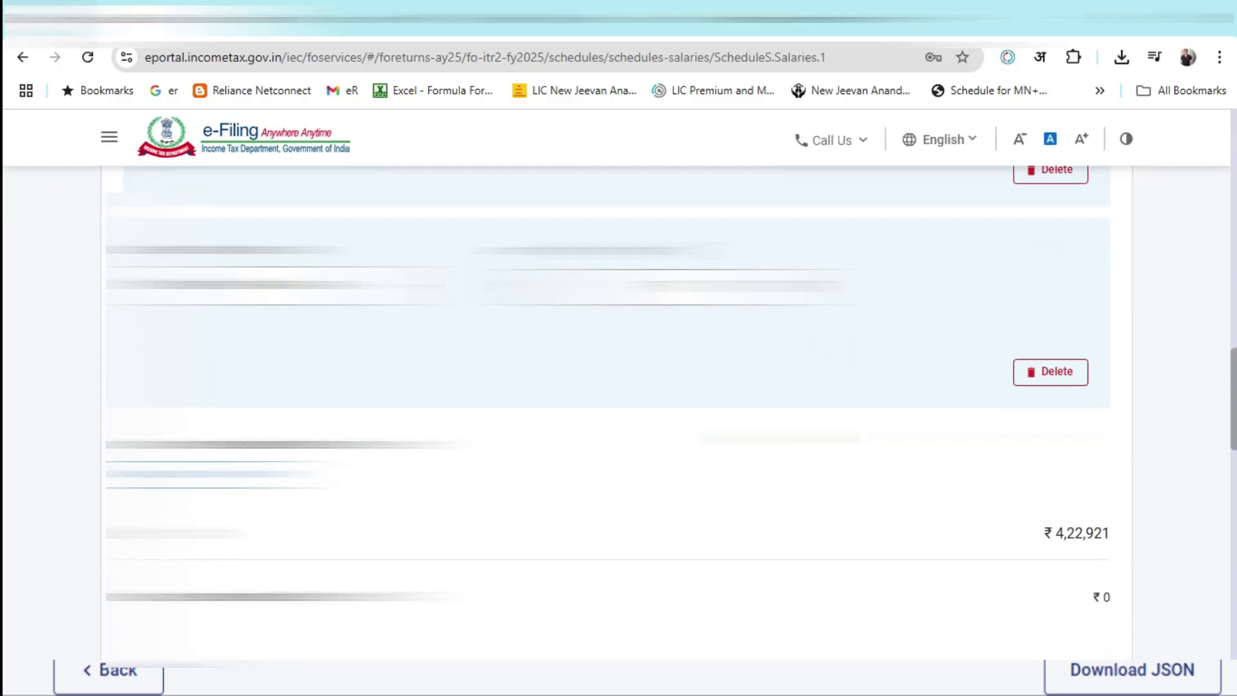
scroll(919, 481, "down", 15)
left_click(1075, 484)
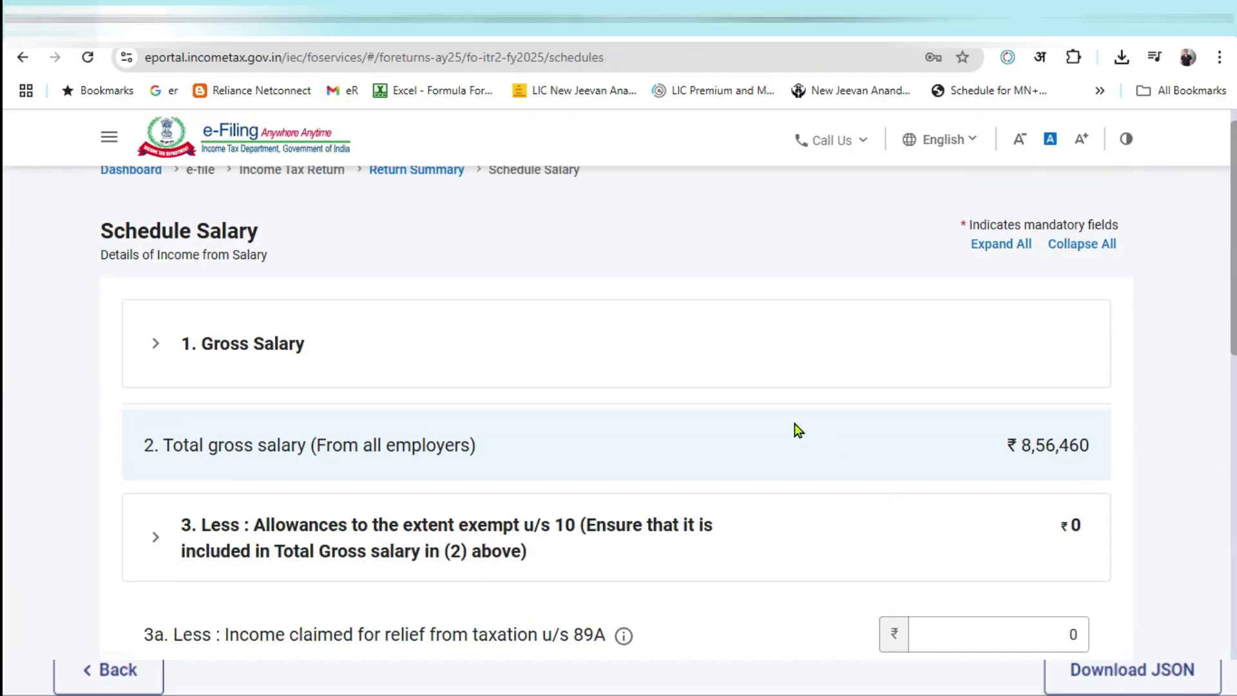
In the Excel workbook, calculate 14% of the first split total in F8 with =F7*14%.
key("alt+Tab")
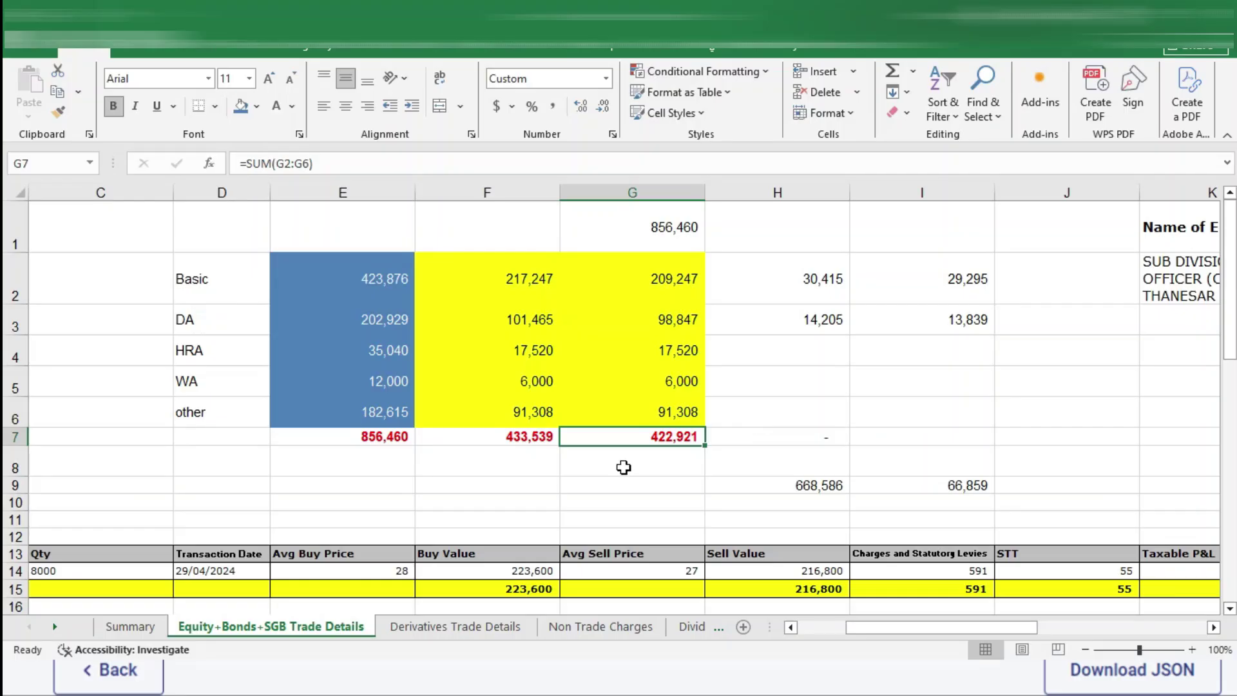
left_click(484, 436)
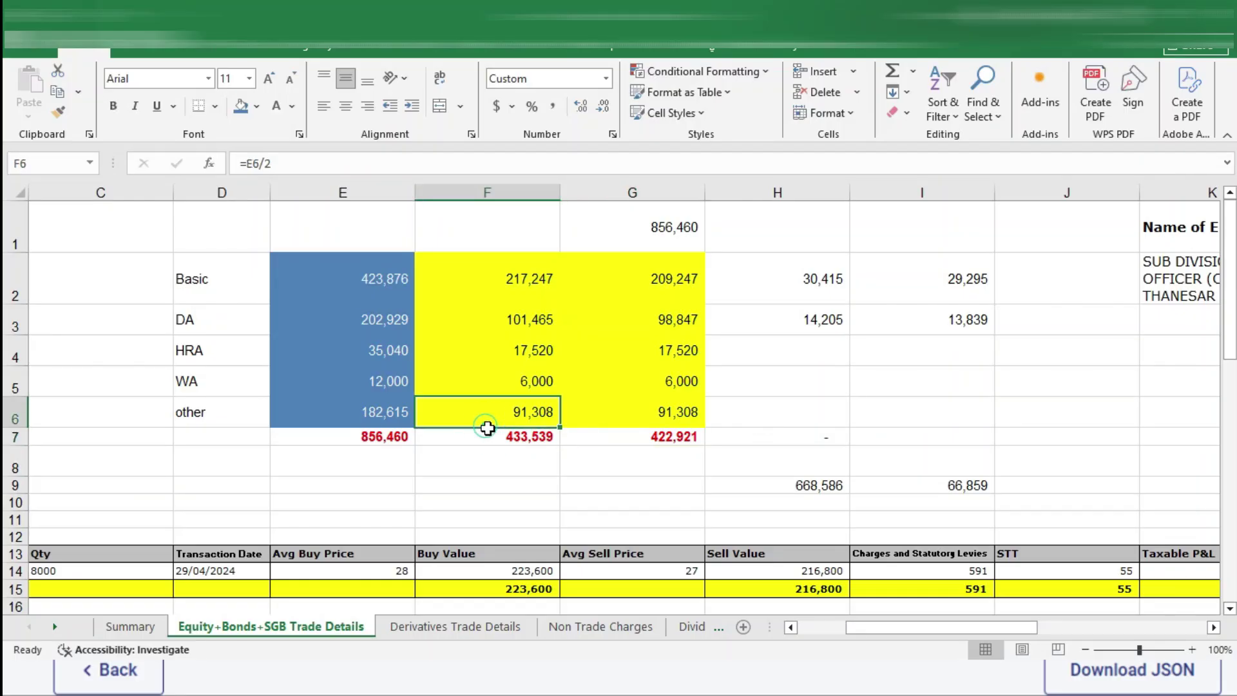
left_click(517, 462)
type("=")
key("Up")
type("*14%")
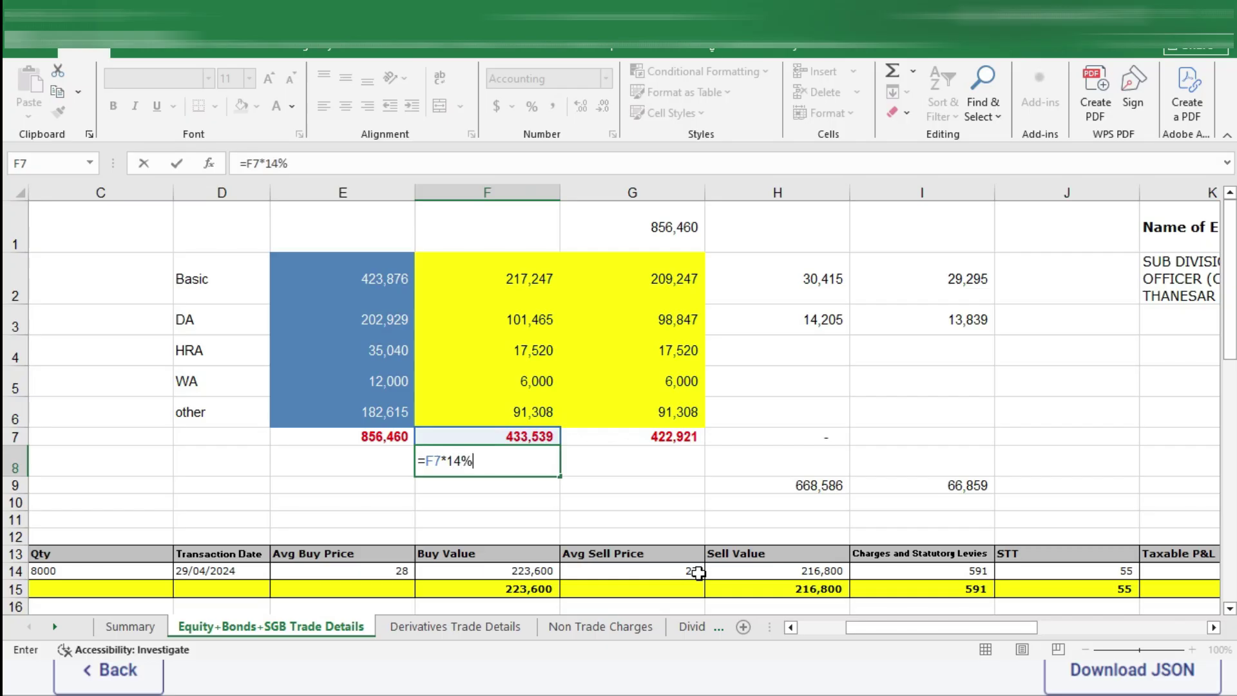
key("Return")
left_click(469, 459)
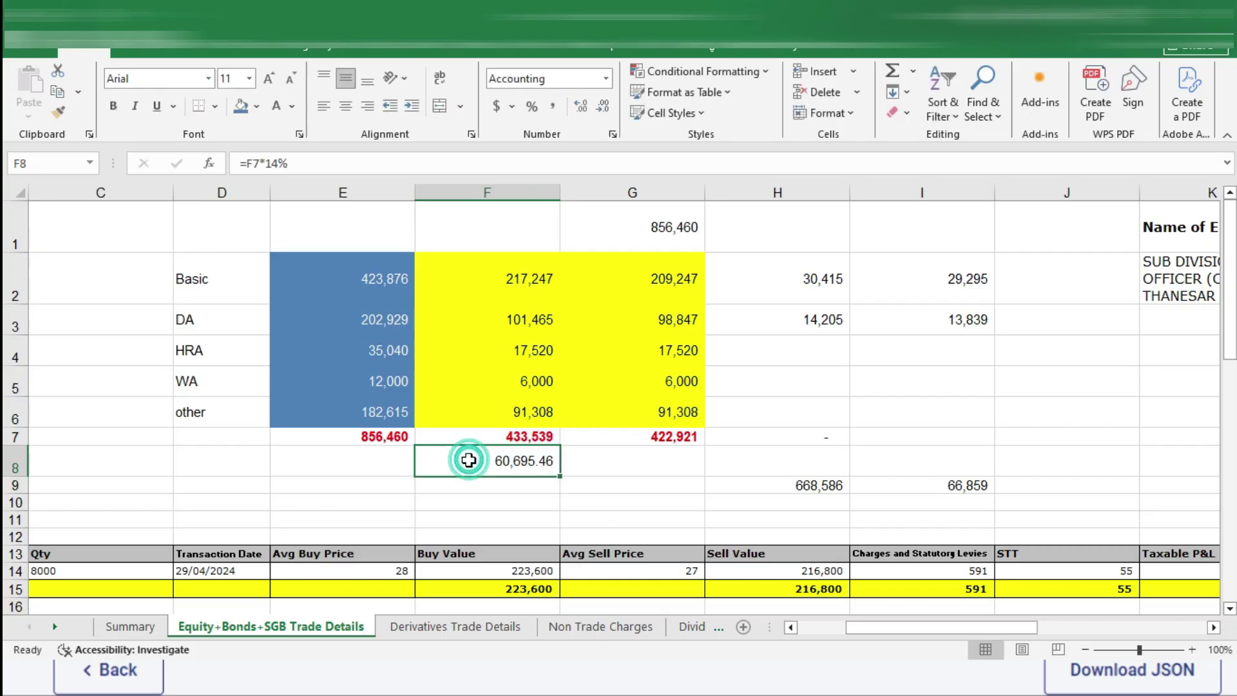
Calculate 14% of the second split total in G8 with =G7*14%.
left_click(635, 470)
type("-")
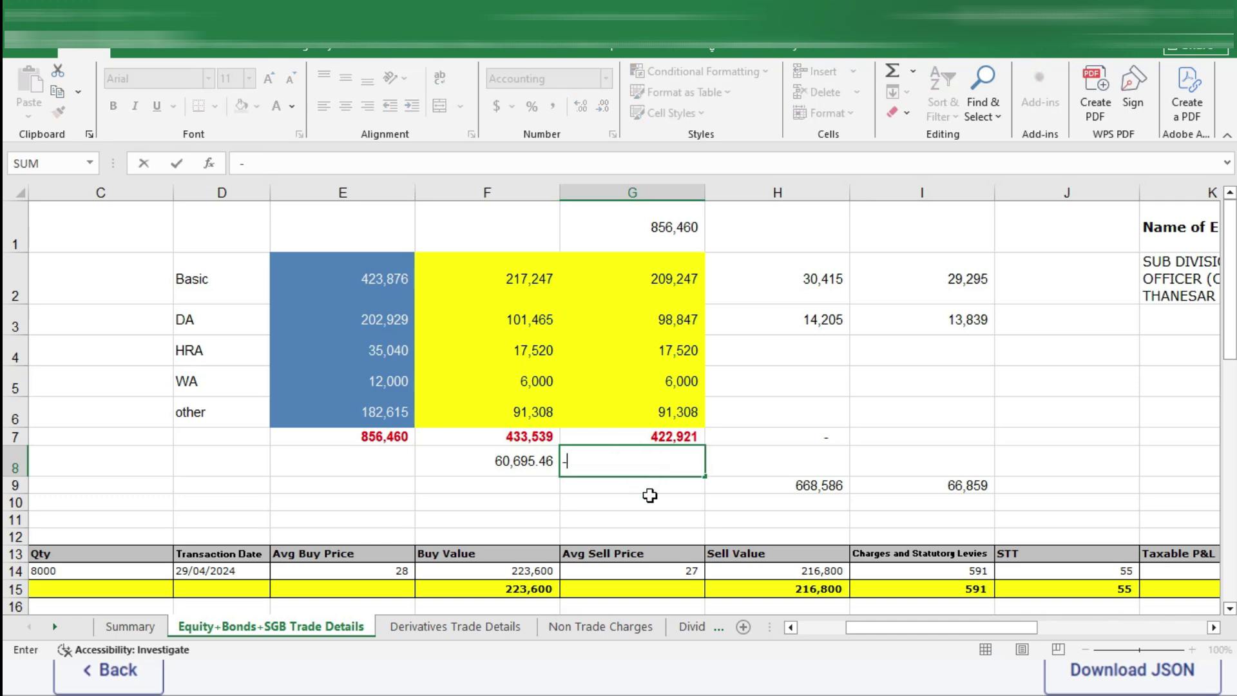
key("Escape")
type("=G7*14%")
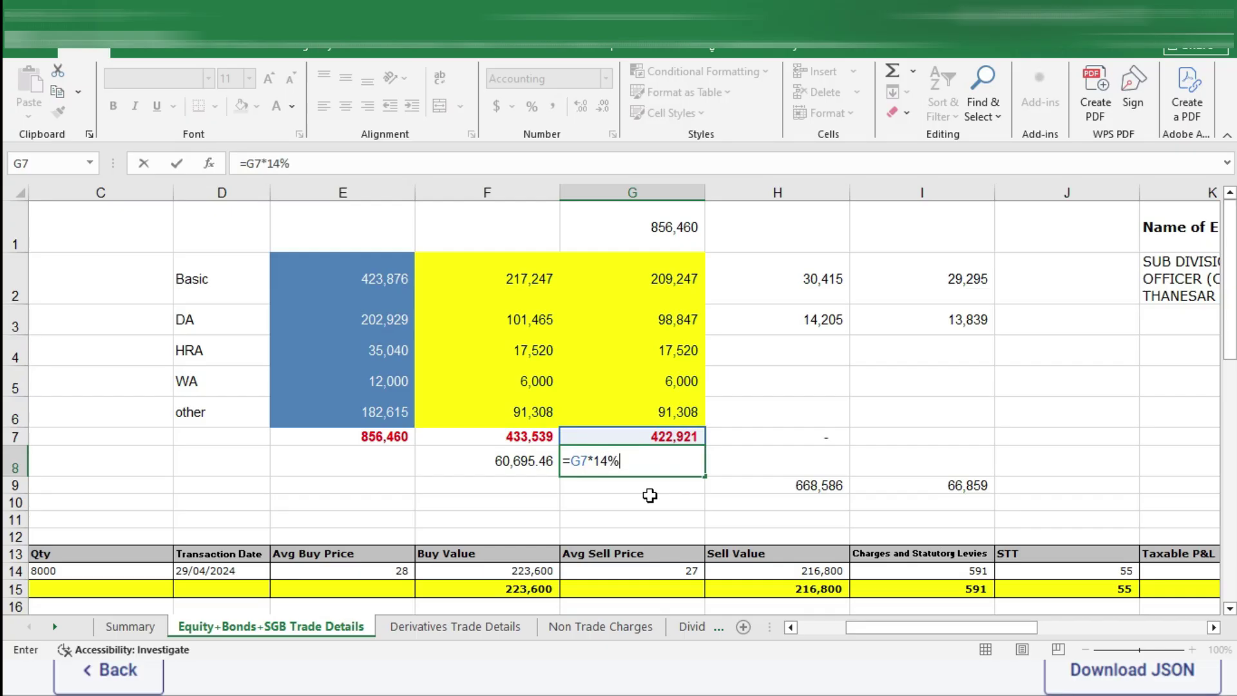
key("Return")
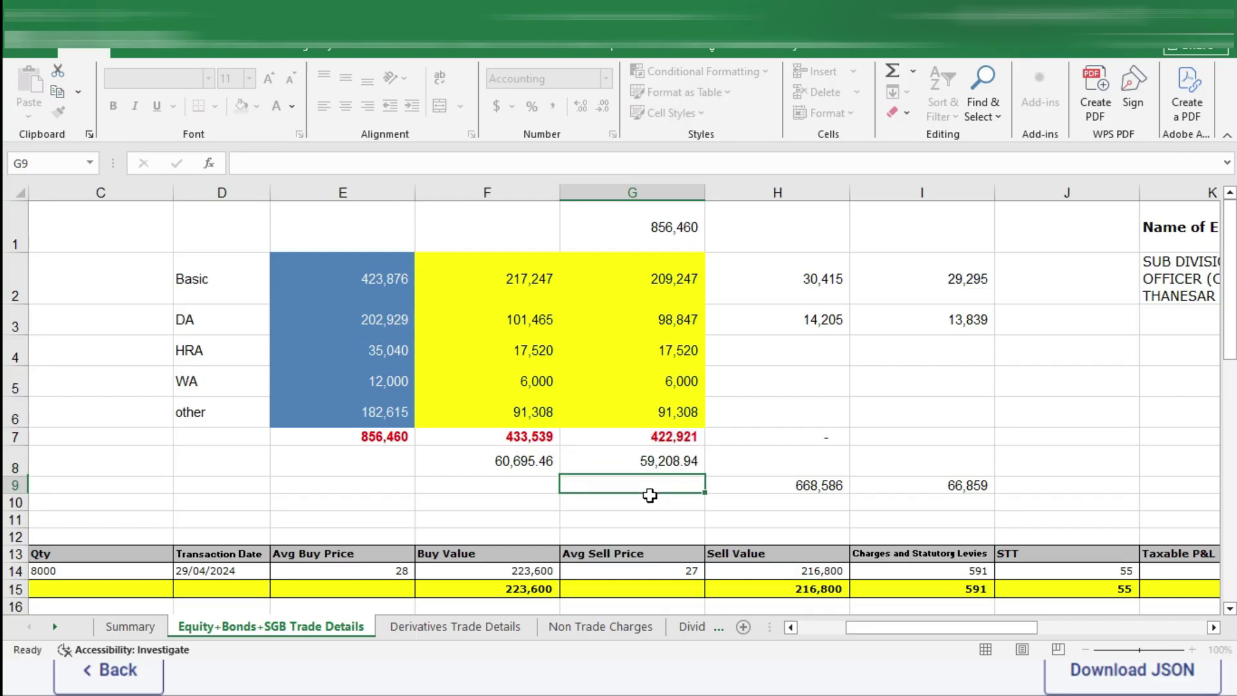
Format the 14% amounts in F8:G8 to show no decimal places.
left_click_drag(540, 468, 625, 461)
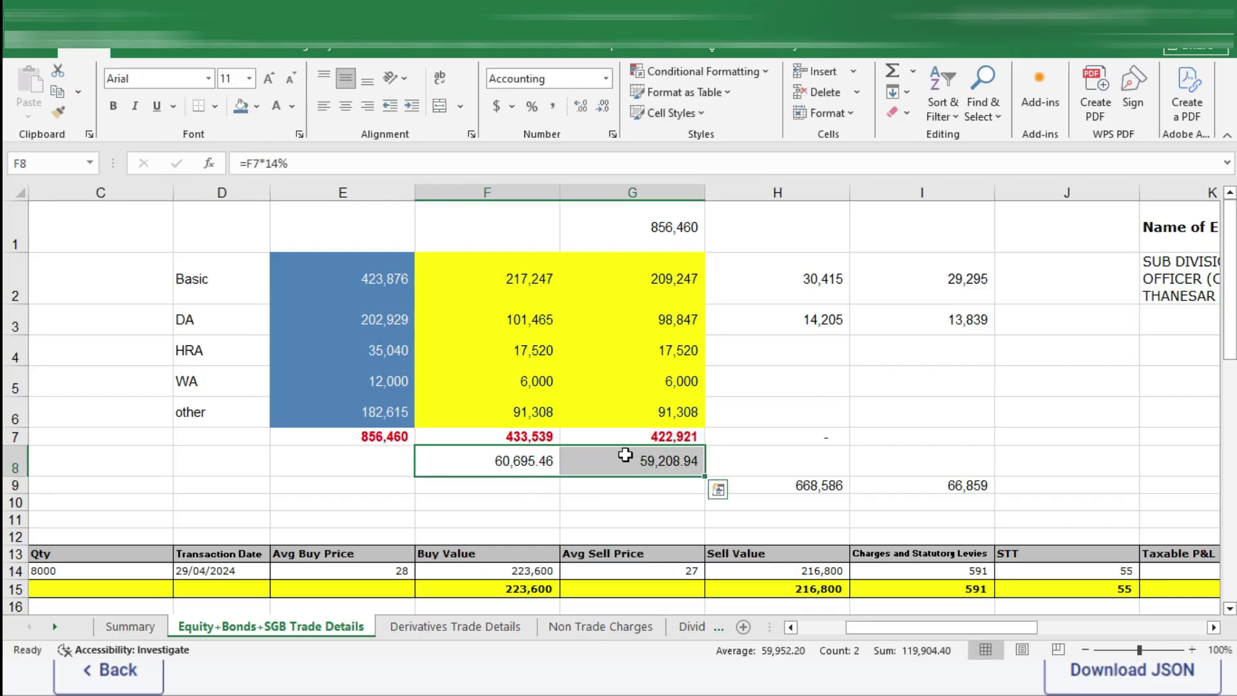
left_click(604, 106)
left_click(604, 106)
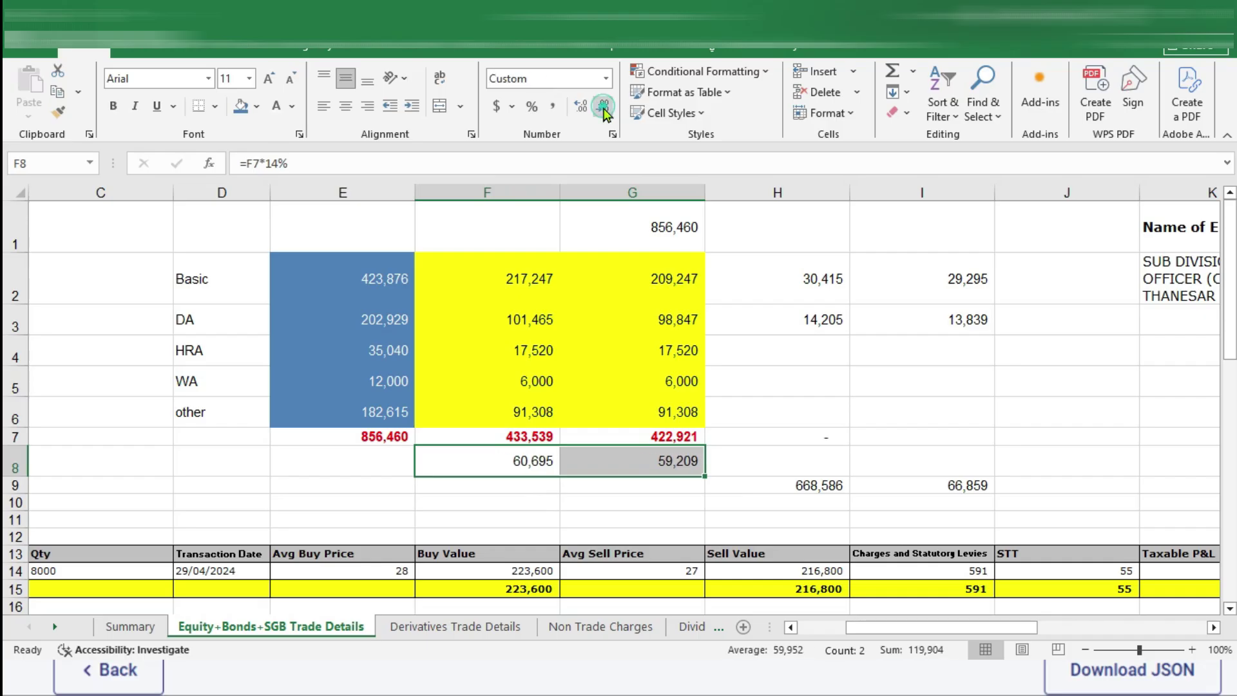
Replace the formula in F8 with =(F2+F3)*14% to take 14% of the first employer's Basic and DA.
left_click(541, 461)
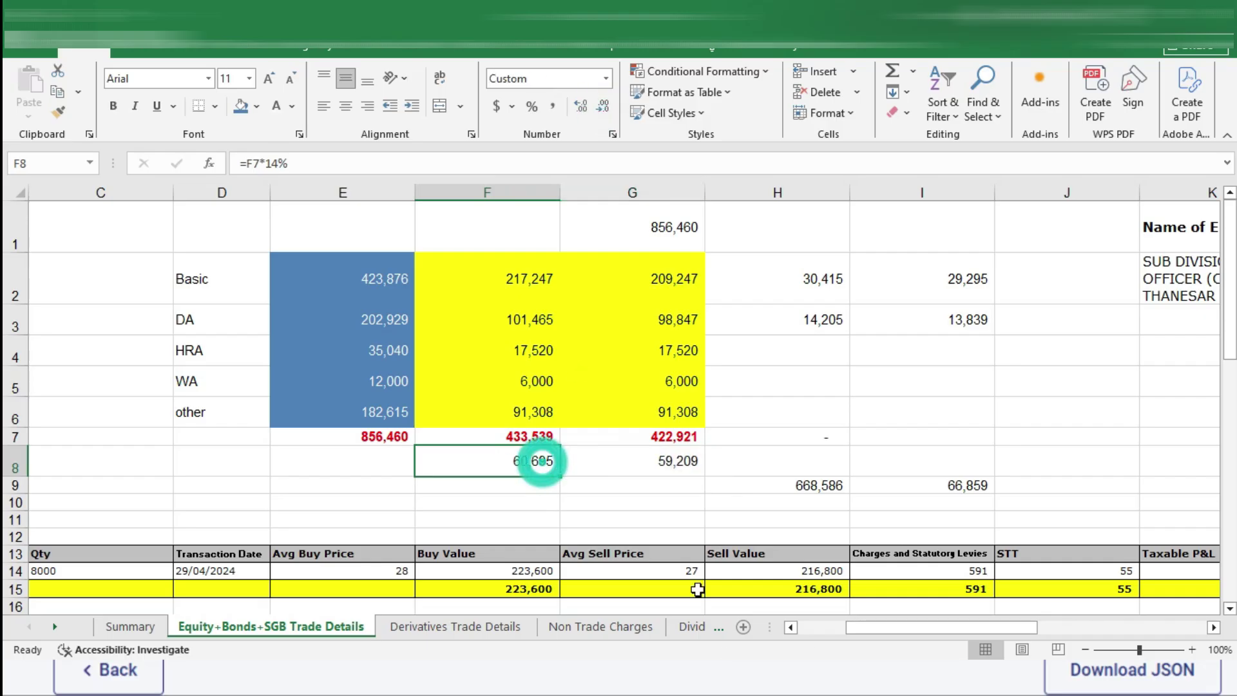
type("=(")
key("Up")
key("Up")
key("Up")
key("Up")
key("Up")
key("Up")
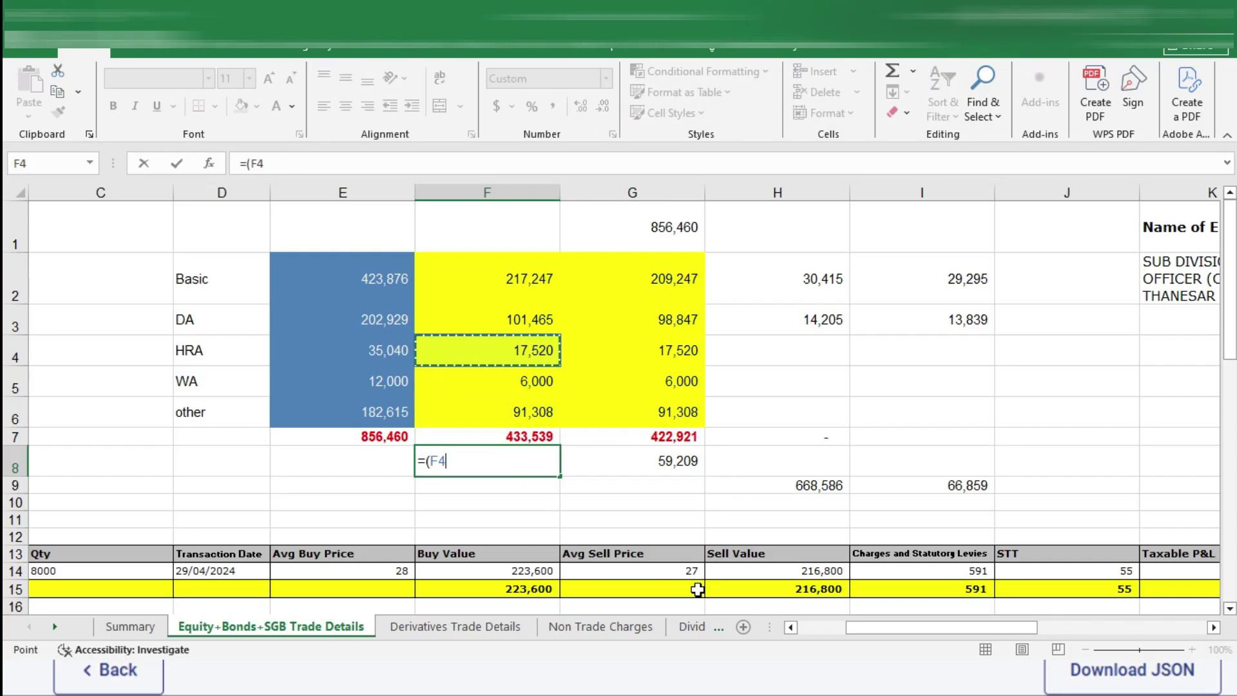
type("+")
key("Up")
key("Up")
key("Up")
key("Up")
key("Up")
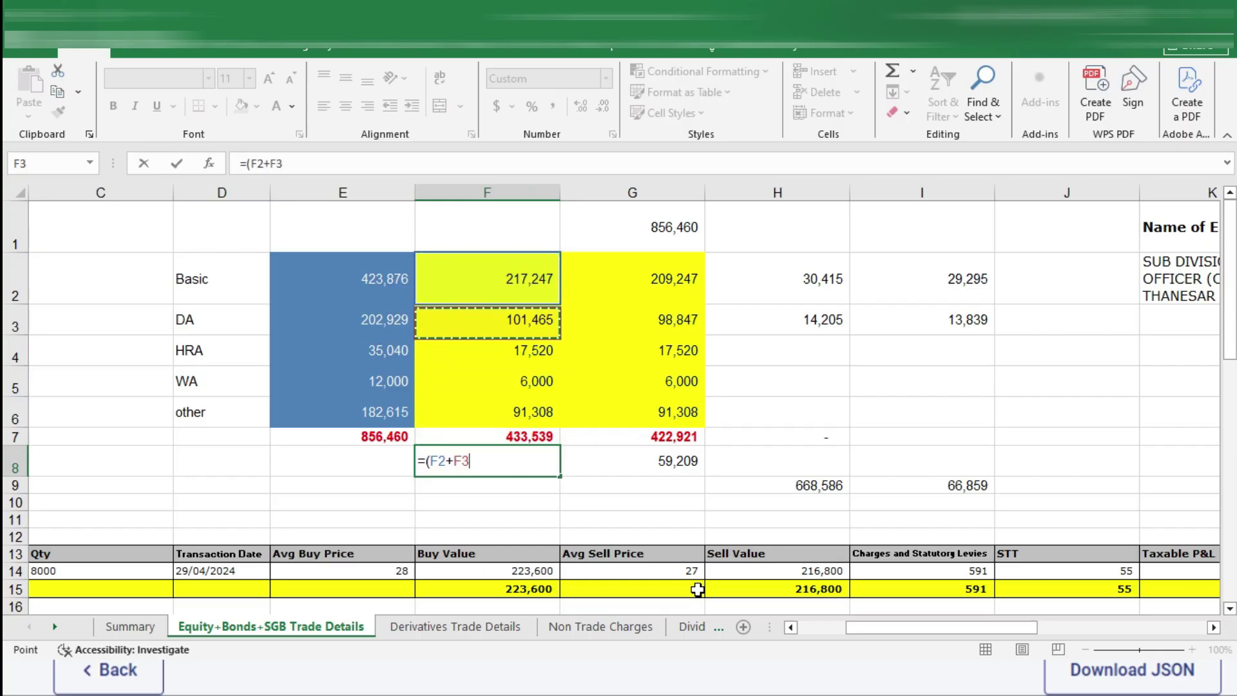
type(")*14%")
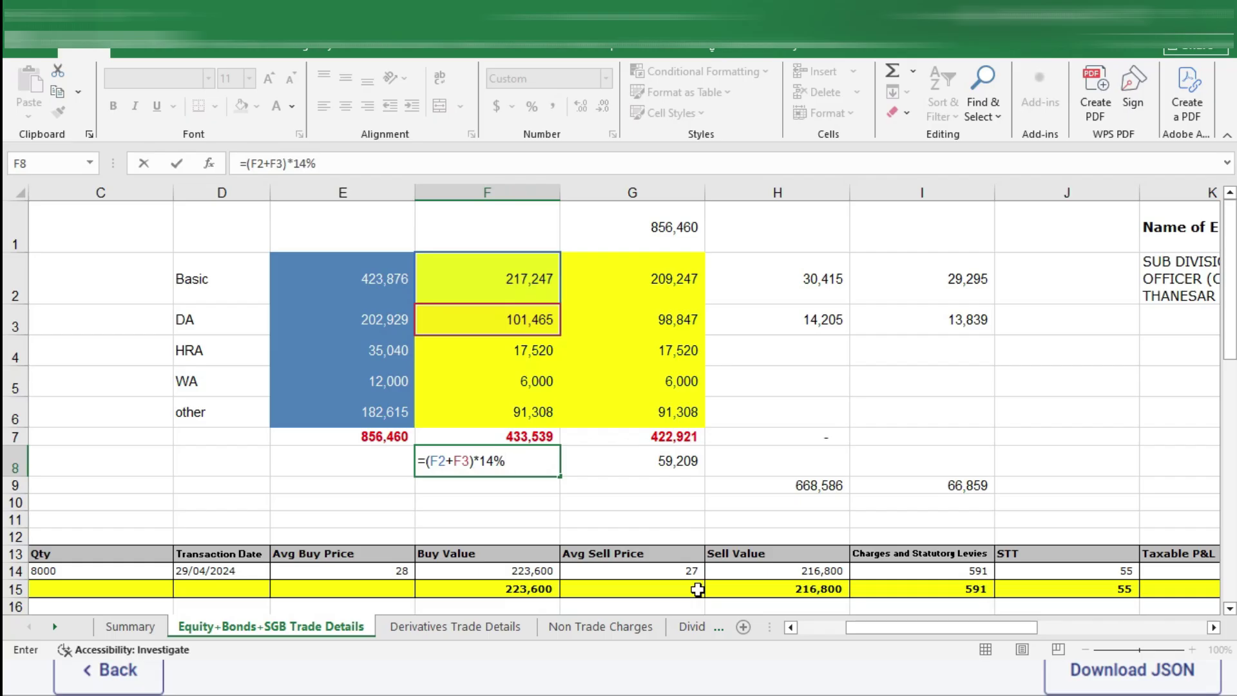
key("Return")
Copy the Basic-plus-DA 14% formula from F8 into G8 for the second split.
left_click(529, 459)
key("ctrl+c")
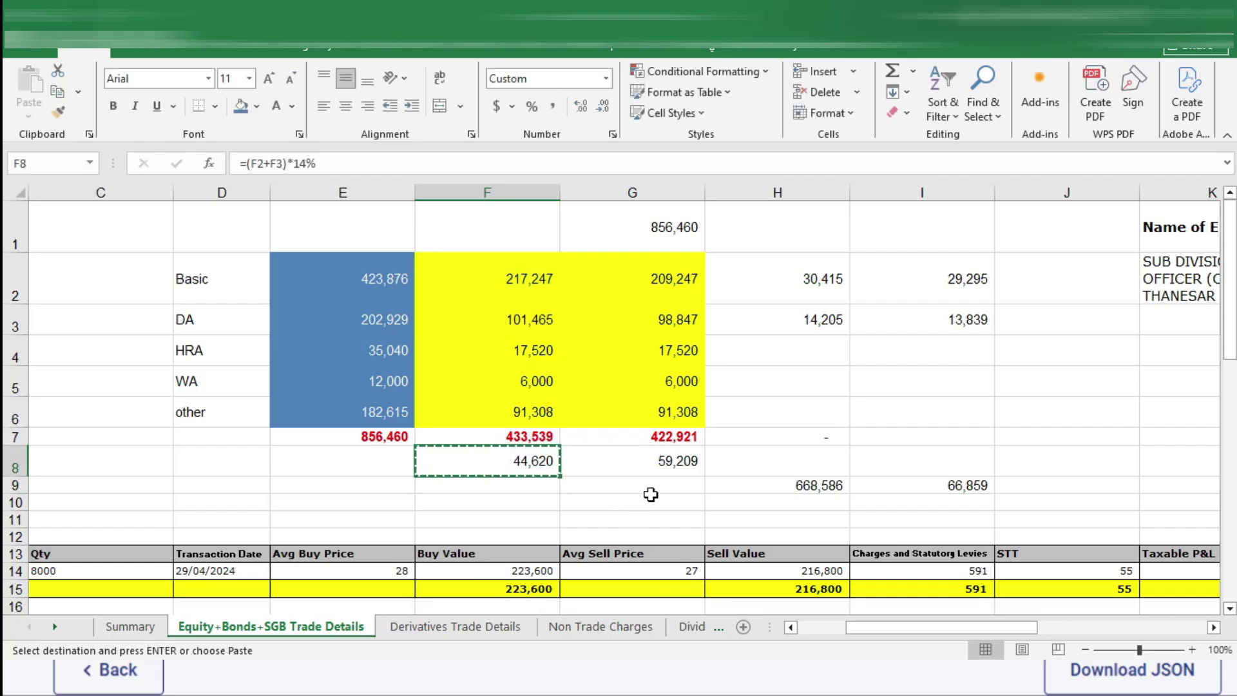
left_click(654, 465)
key("ctrl+v")
key("Escape")
Compare the 14% limits in F8:G8 and the split totals in F7:G7 with the 80CCD(2) error description.
left_click_drag(522, 468, 611, 460)
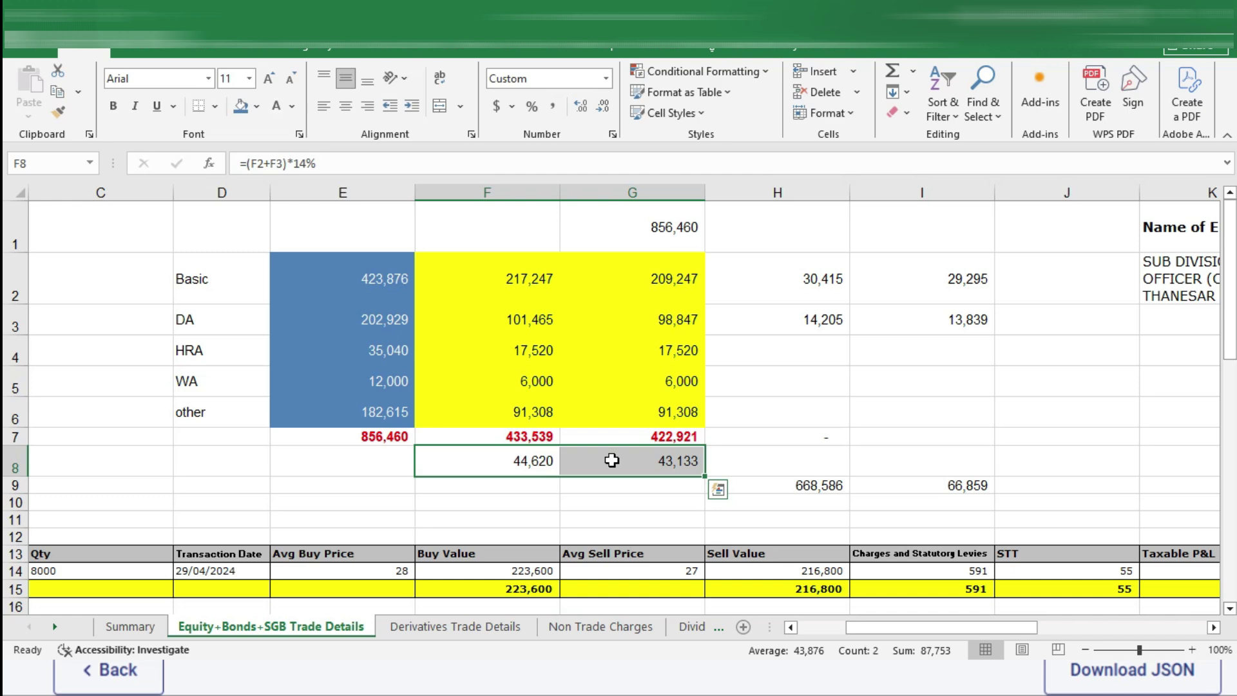
key("alt+Tab")
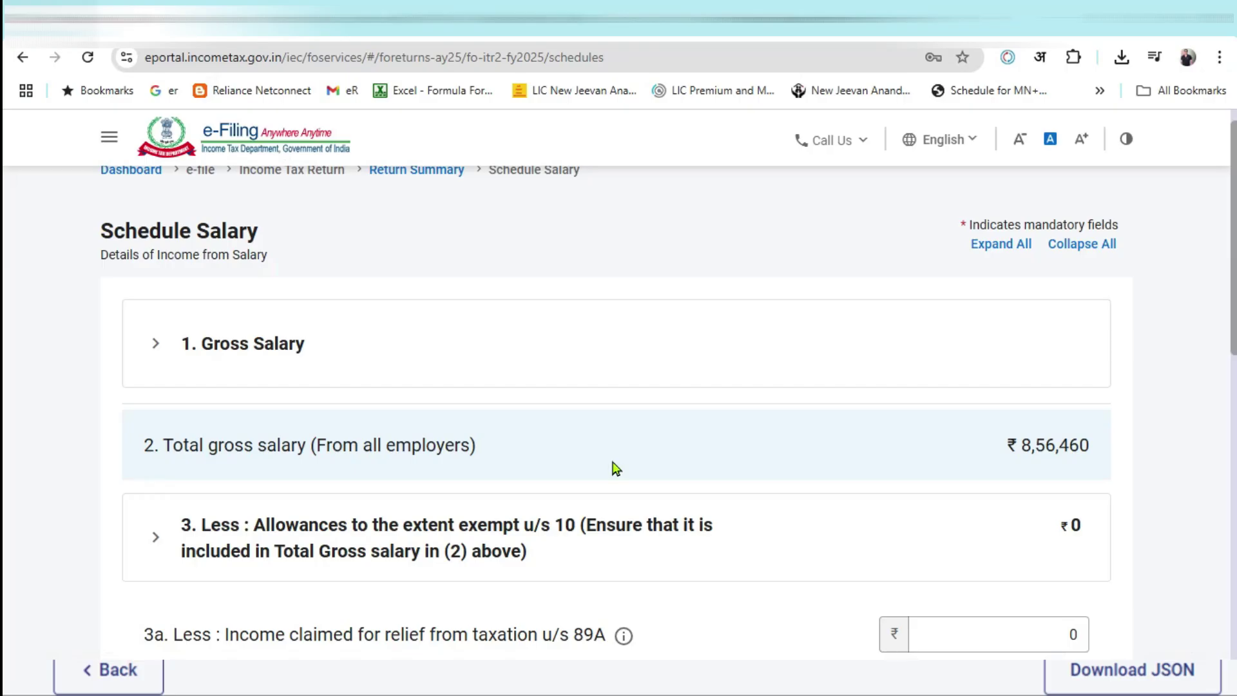
key("alt+Tab")
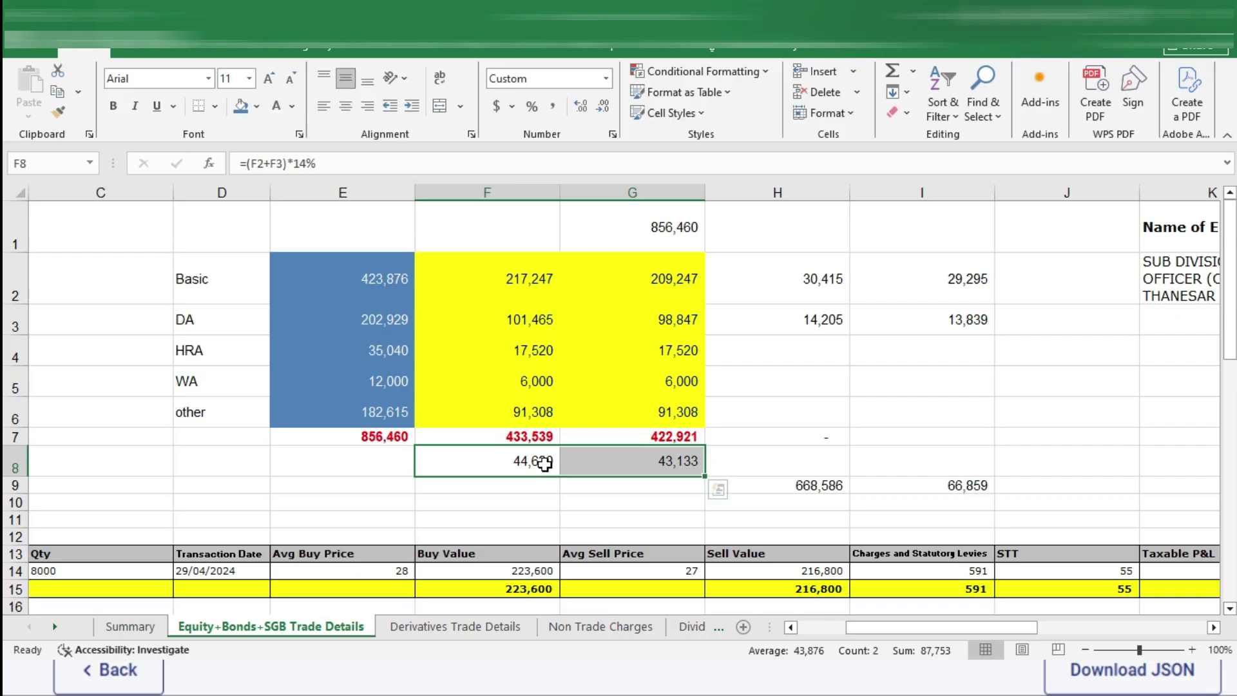
left_click(538, 461)
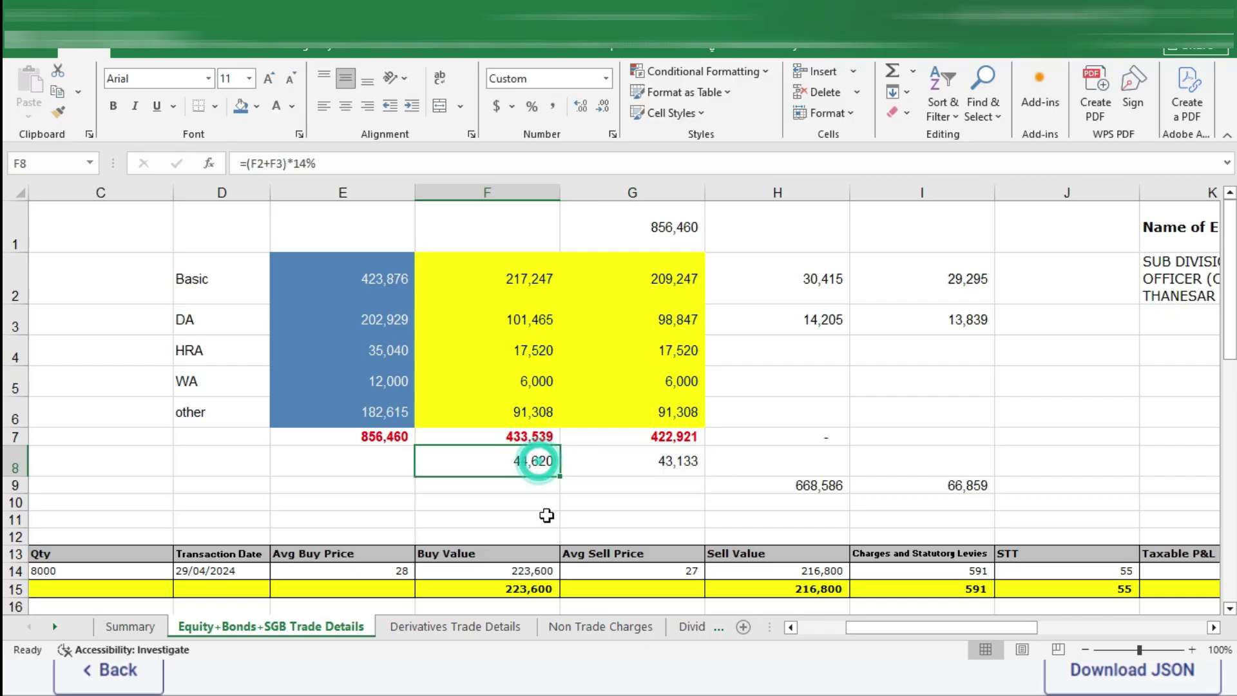
key("alt+Tab")
key("alt+Tab")
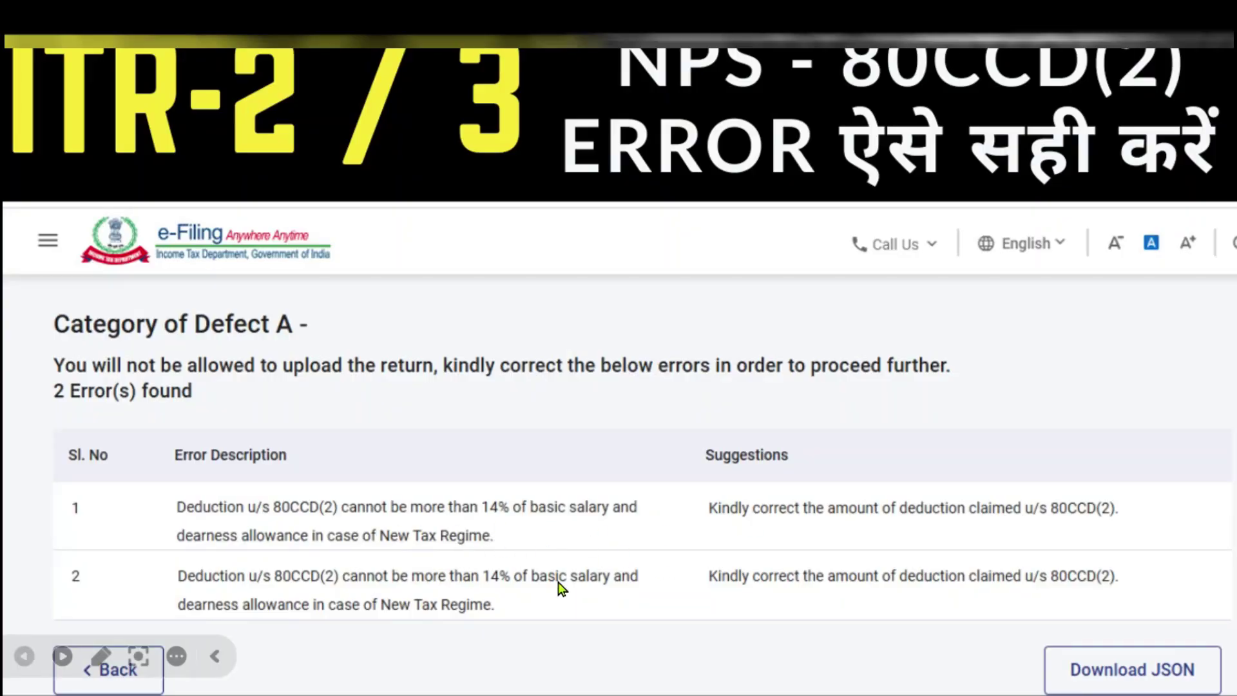
key("alt+Tab")
left_click_drag(543, 461, 624, 462)
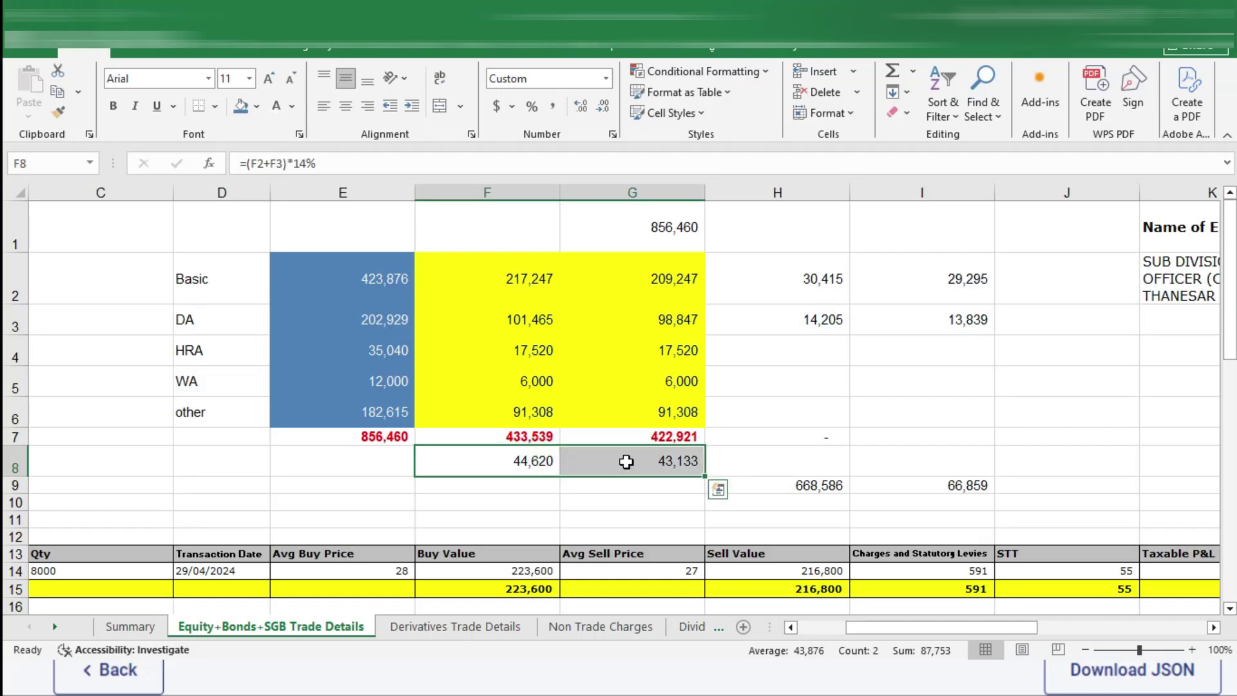
left_click(567, 461)
left_click_drag(548, 437, 629, 436)
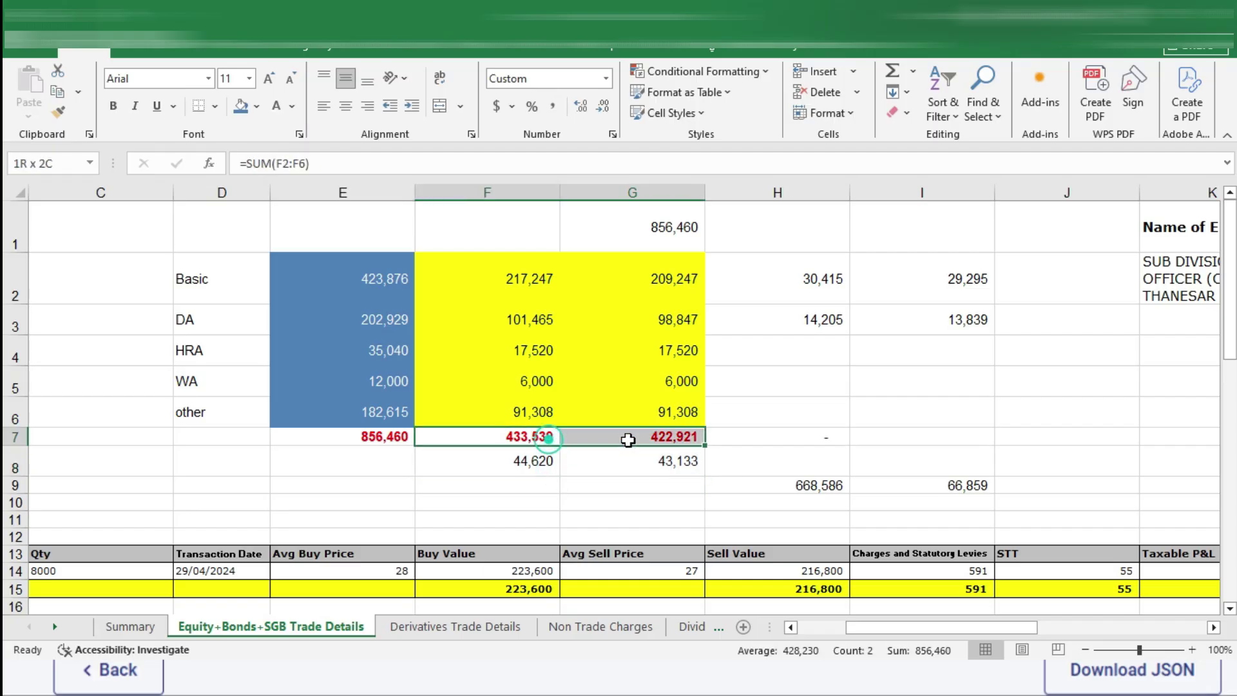
left_click(515, 461)
left_click(525, 283)
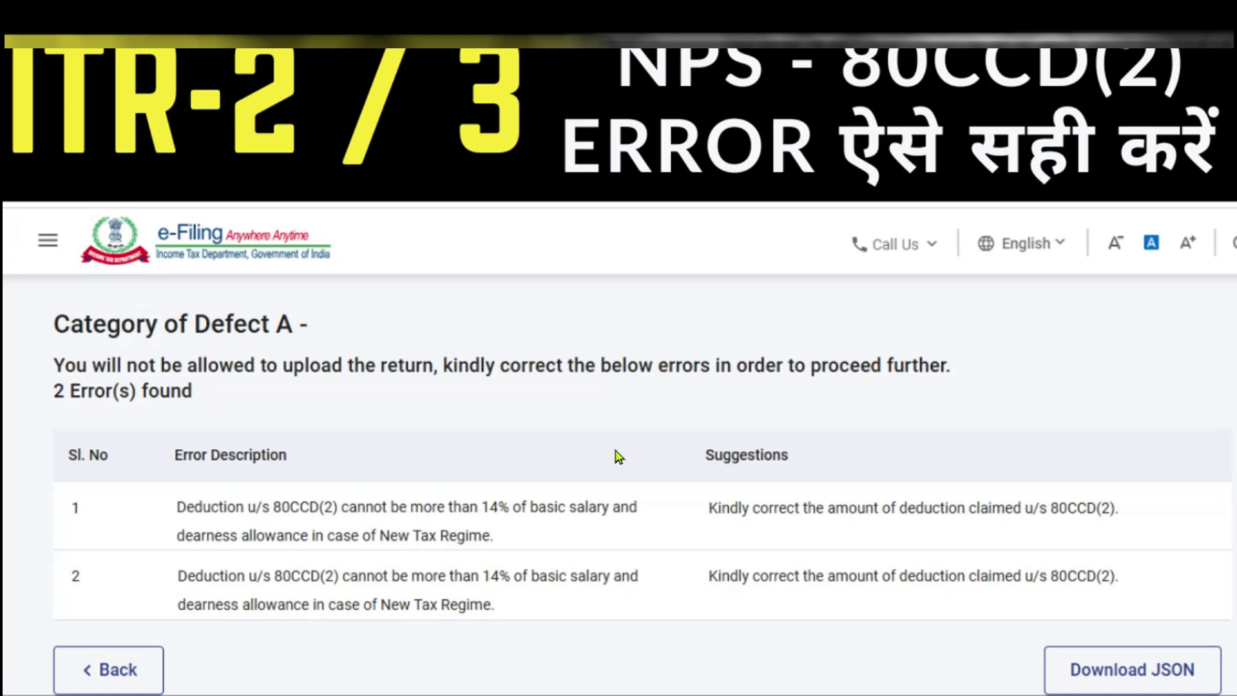
In the e-Filing portal's Schedule Salary, expand Gross Salary, check both employer entries and delete the second one.
key("alt+Tab")
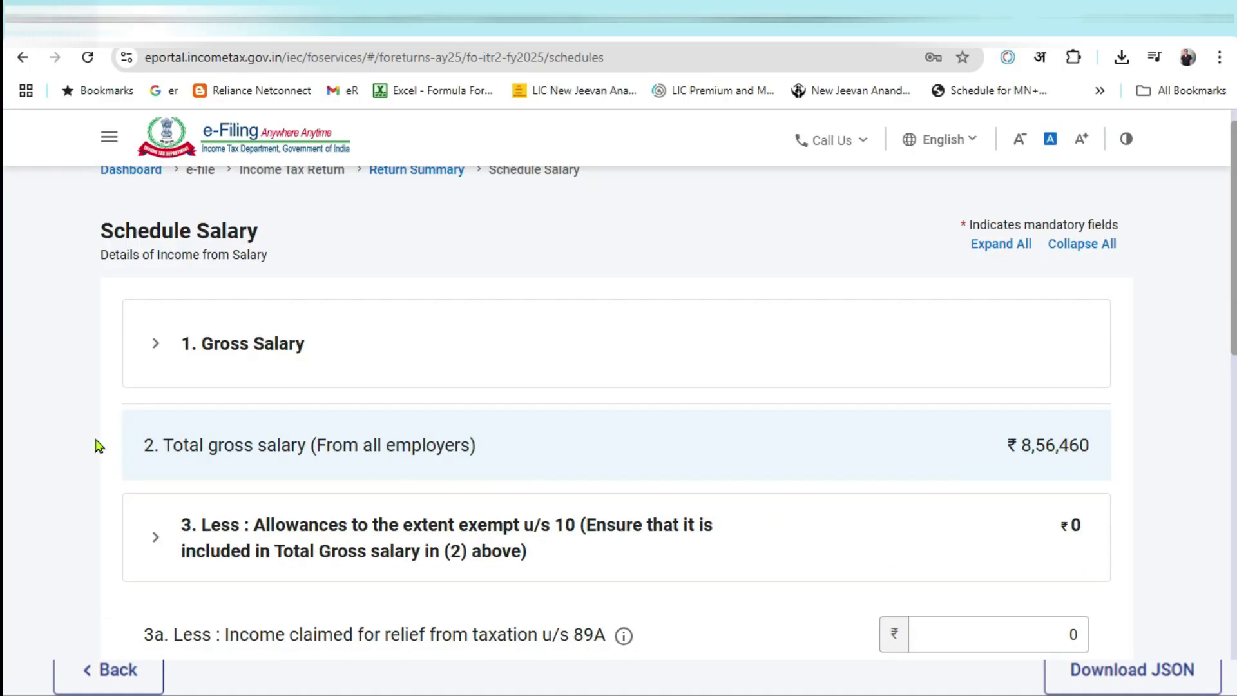
left_click(152, 345)
scroll(616, 402, "down", 3)
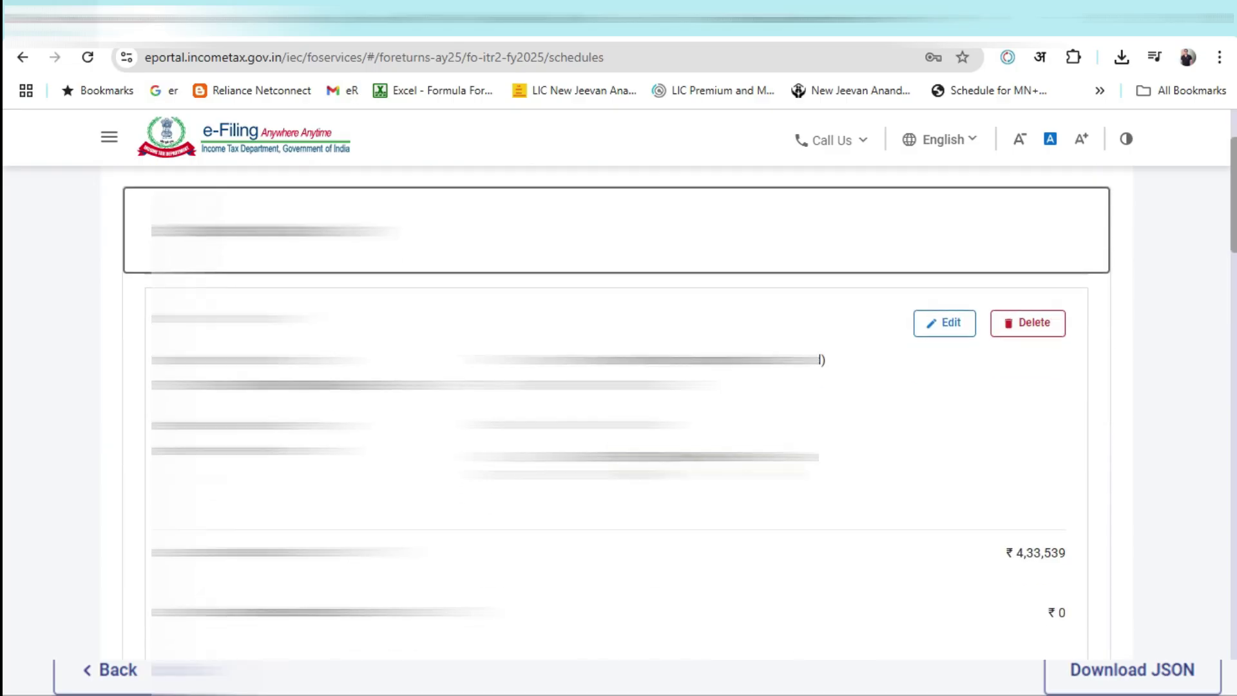
left_click_drag(152, 317, 491, 318)
scroll(616, 412, "down", 10)
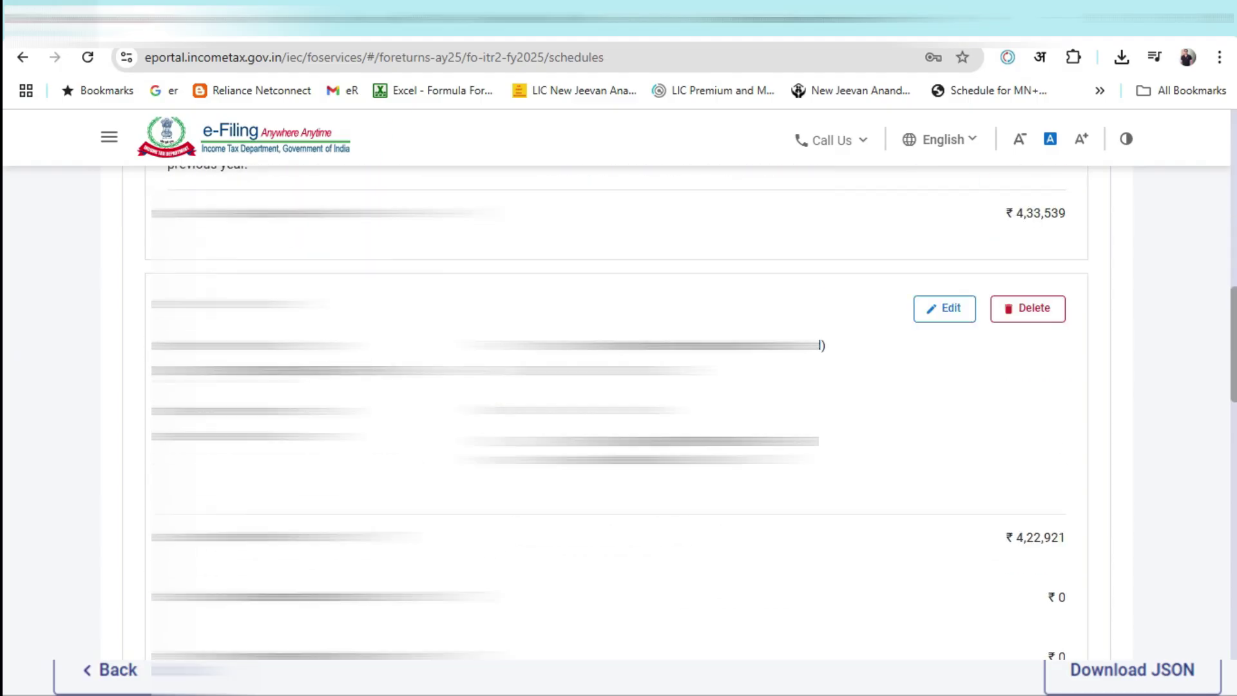
scroll(616, 412, "up", 6)
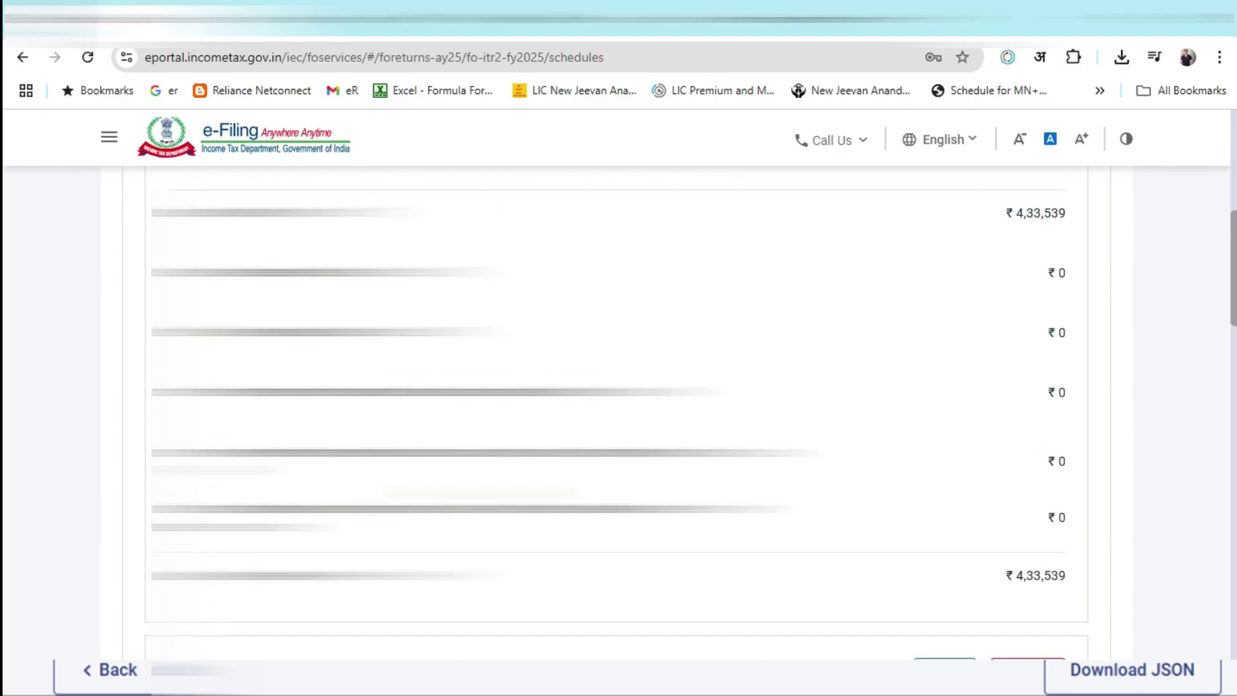
scroll(616, 412, "up", 3)
double_click(588, 227)
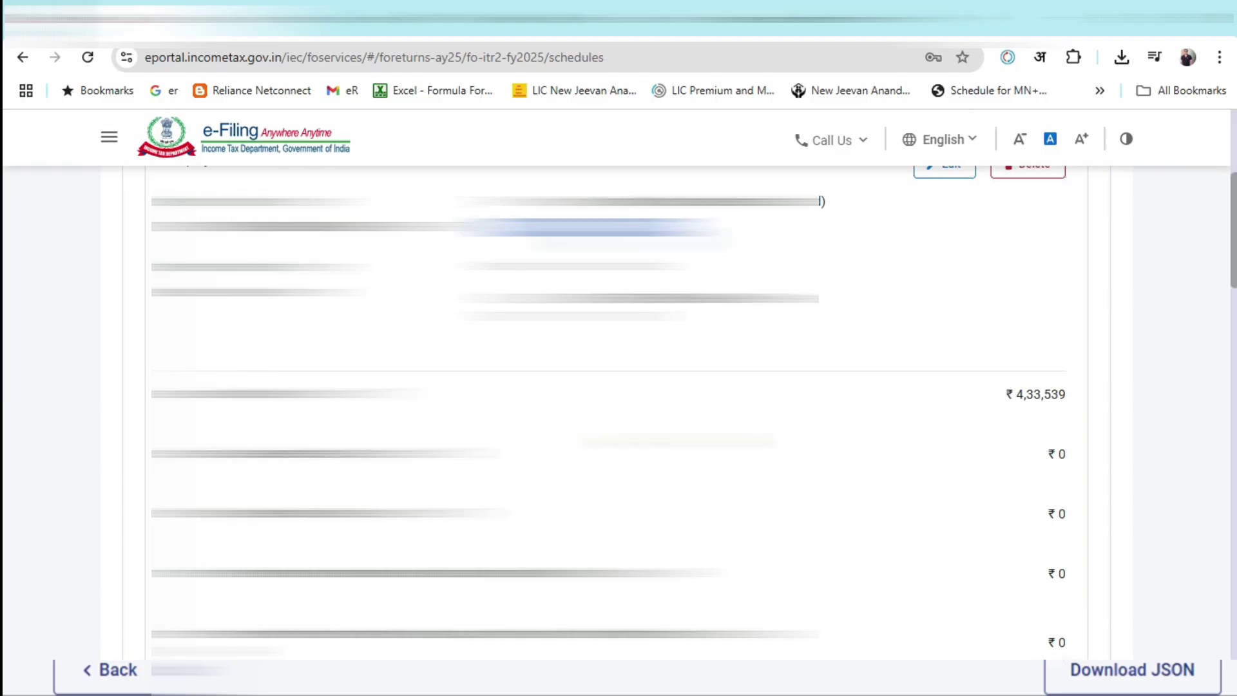
scroll(617, 412, "down", 5)
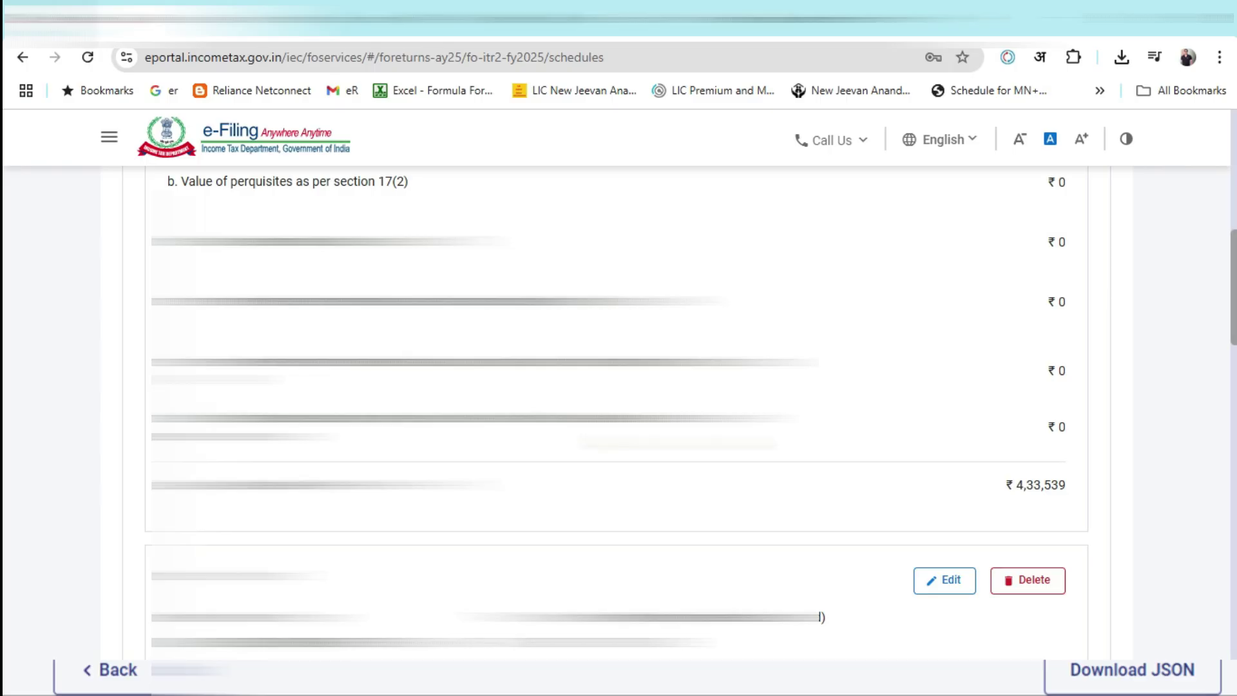
left_click(1029, 581)
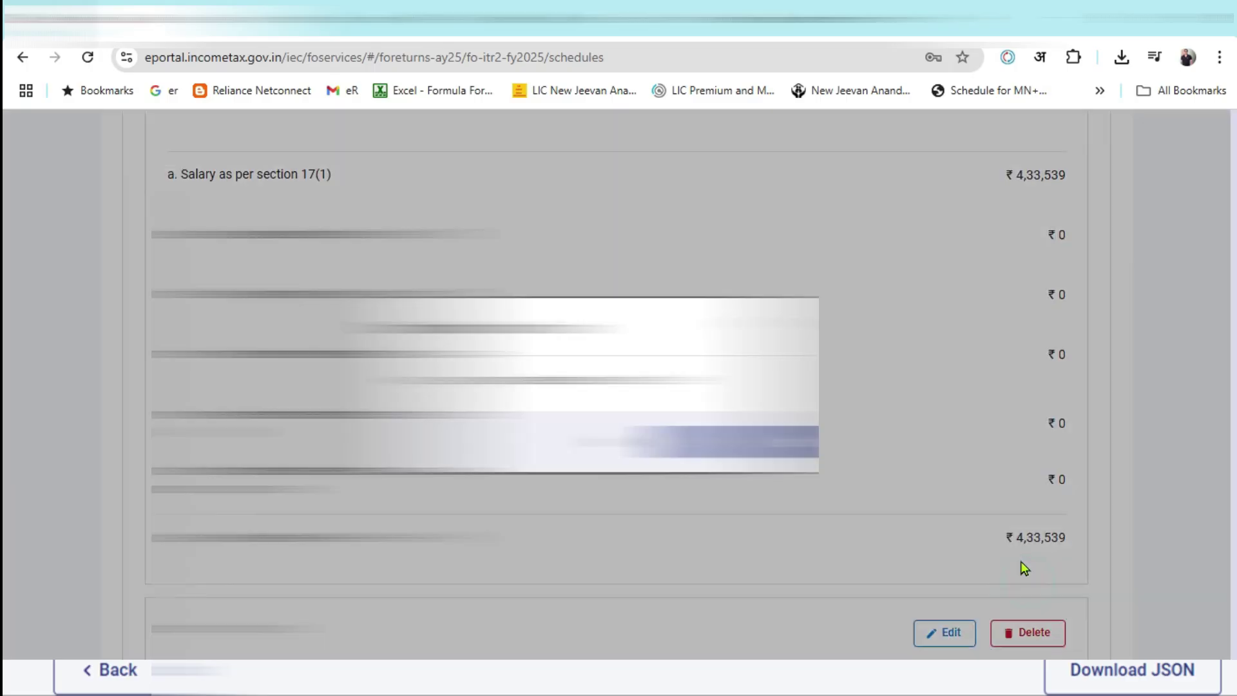
Open the remaining employer's salary entry for editing and check the unsplit component amounts and total in the Excel workbook.
scroll(969, 464, "up", 15)
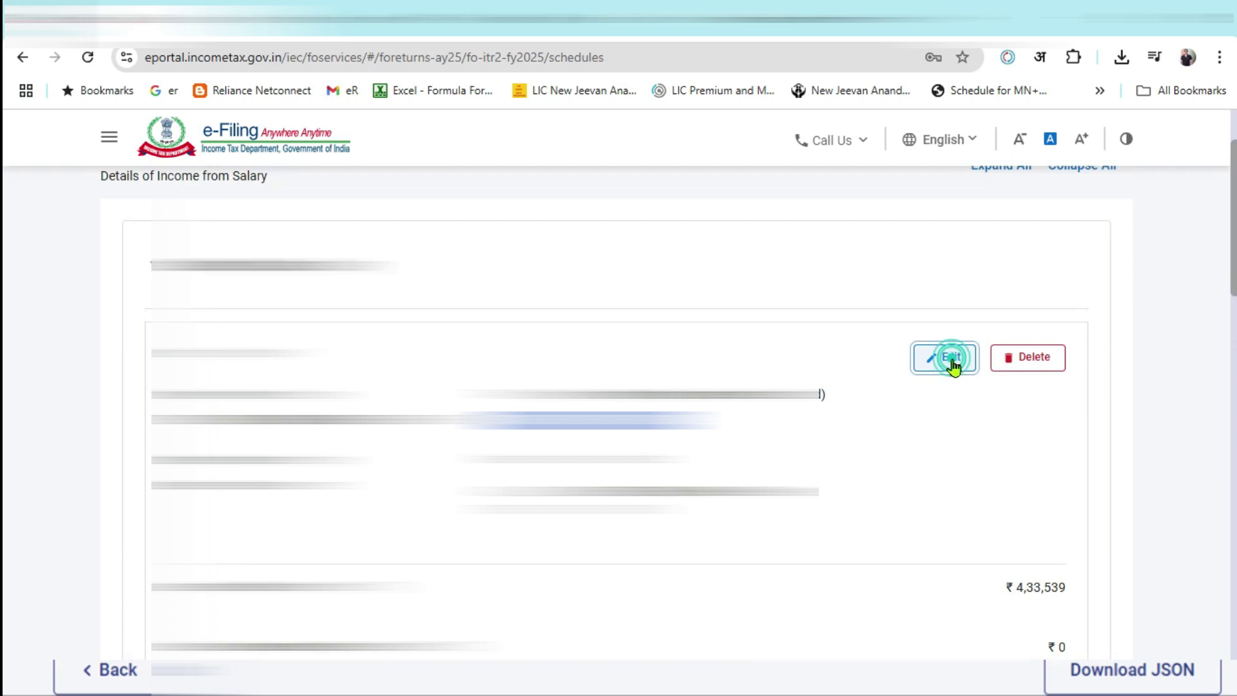
left_click(944, 358)
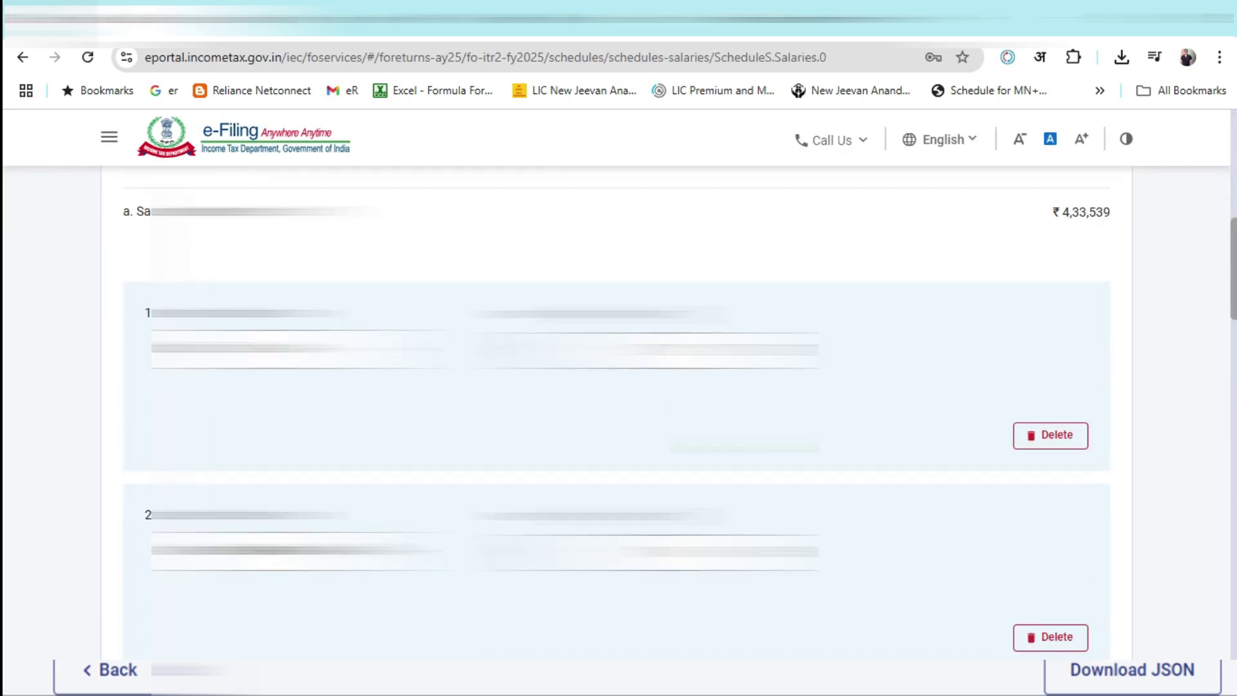
key("alt+Tab")
key("alt+Tab")
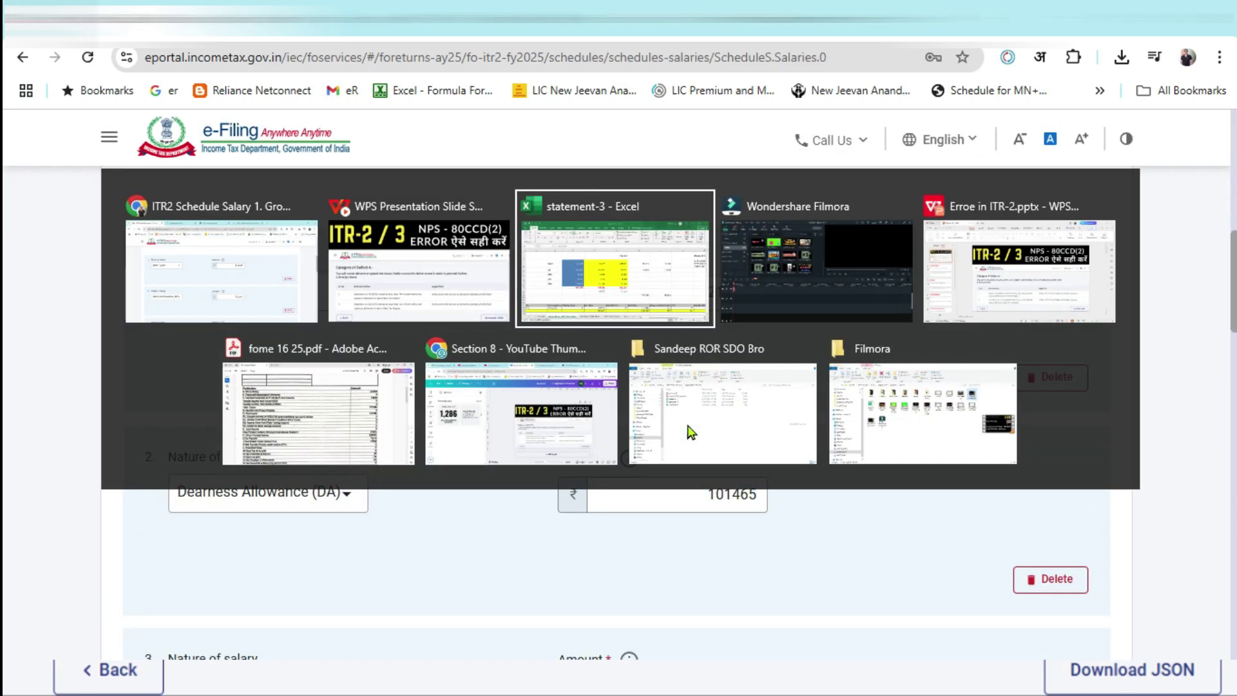
left_click(331, 284)
left_click_drag(546, 266, 599, 277)
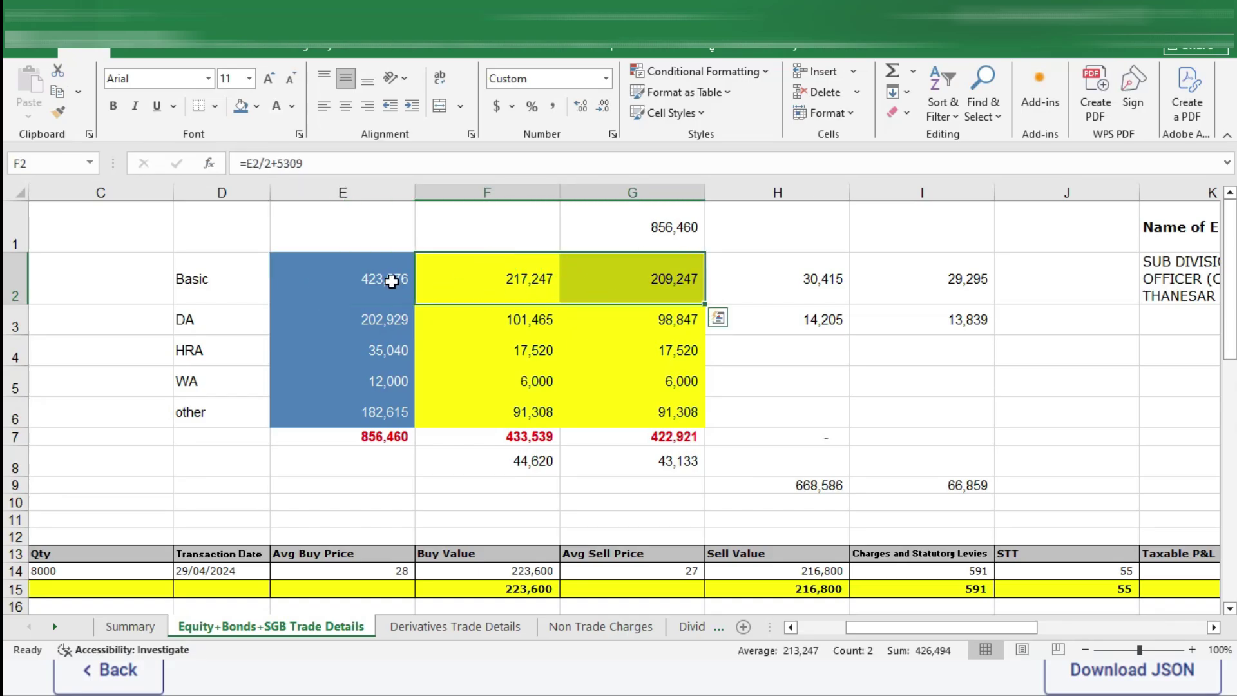
left_click_drag(381, 288, 382, 410)
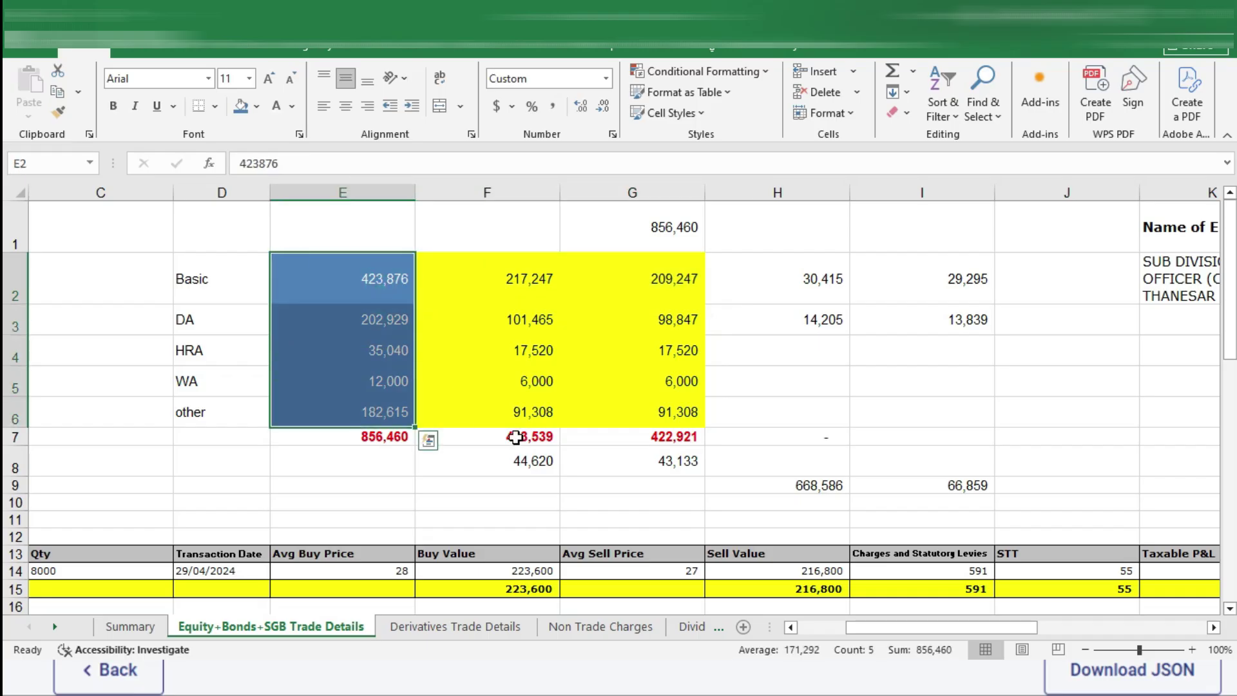
left_click_drag(525, 437, 608, 436)
left_click(380, 437)
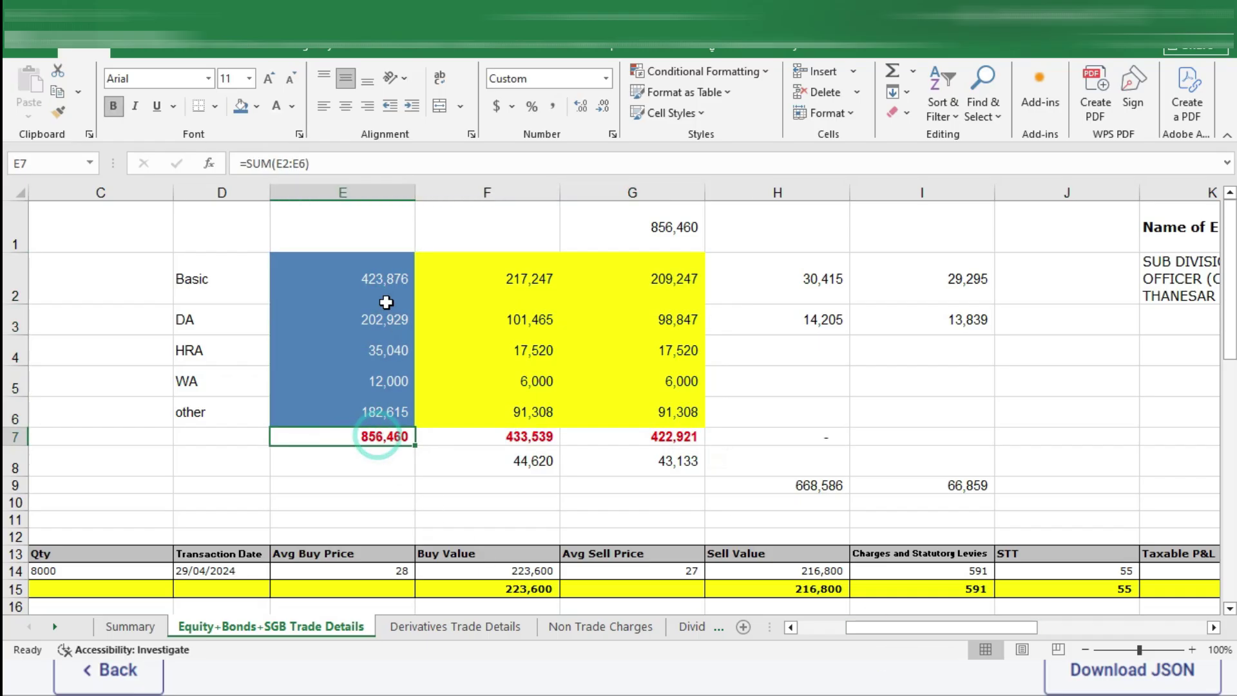
left_click(385, 281)
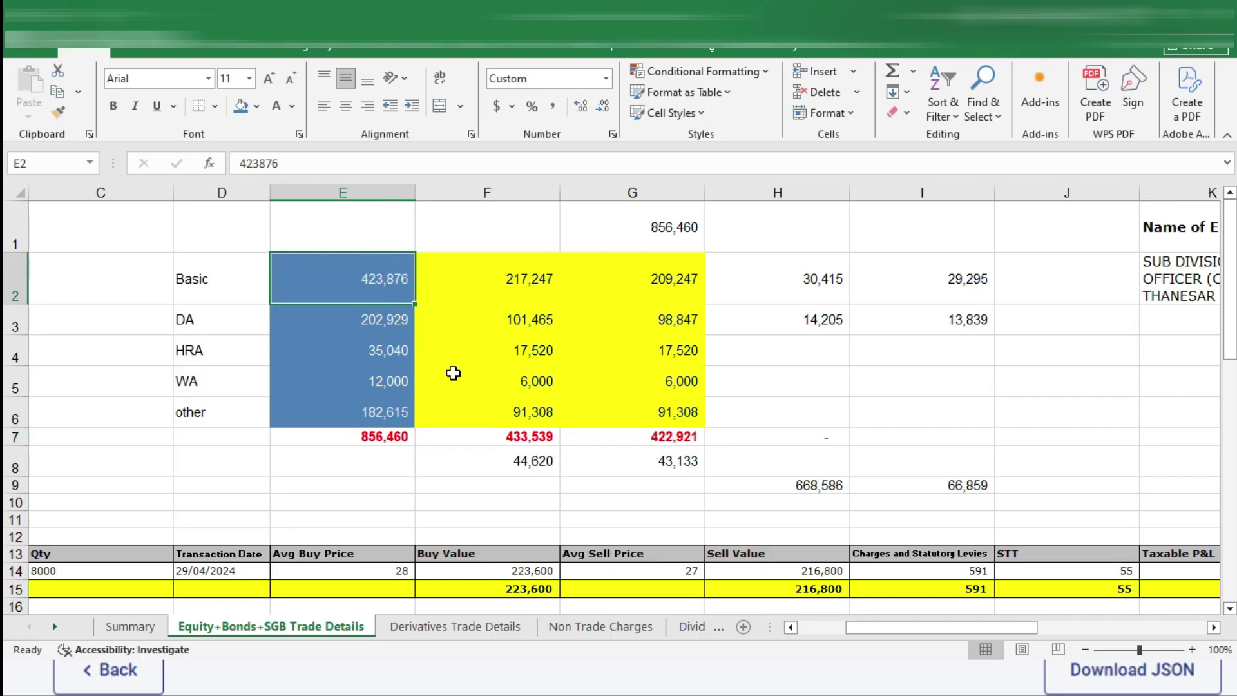
Back in the e-Filing portal, set the Basic Salary amount to 423876.
key("alt+Tab")
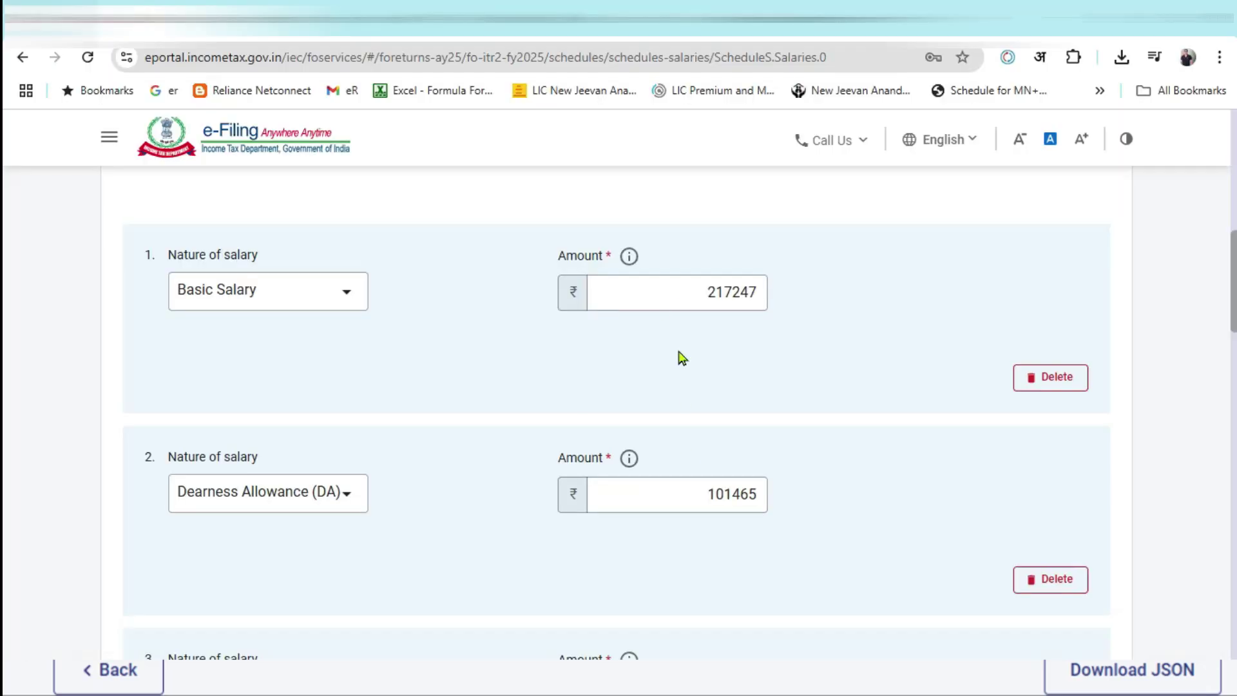
double_click(670, 293)
type("423876")
left_click(740, 419)
Look up the full DA amount in the Excel workbook and set the portal's Dearness Allowance (DA) to 202929.
key("alt+Tab")
left_click(403, 316)
key("alt+Tab")
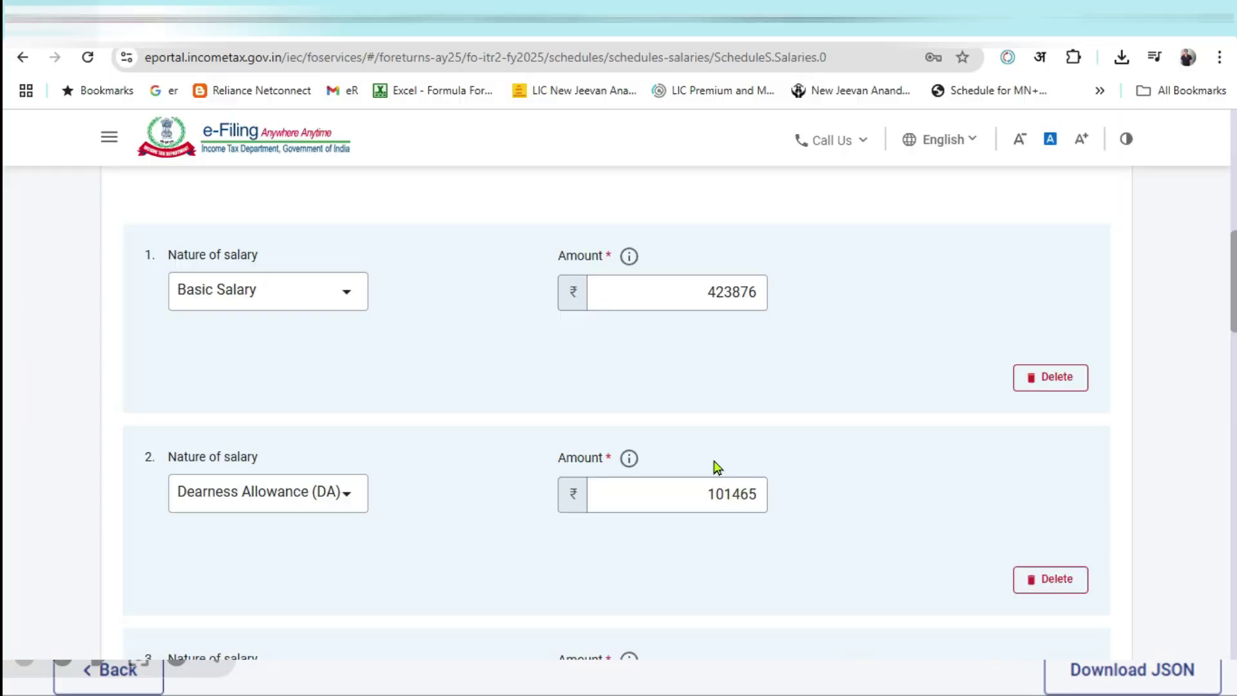
double_click(735, 494)
type("202,929")
left_click(850, 441)
Look up the full HRA amount in the Excel workbook and set the portal's House Rent Allowance (HRA) to 35040.
key("alt+Tab")
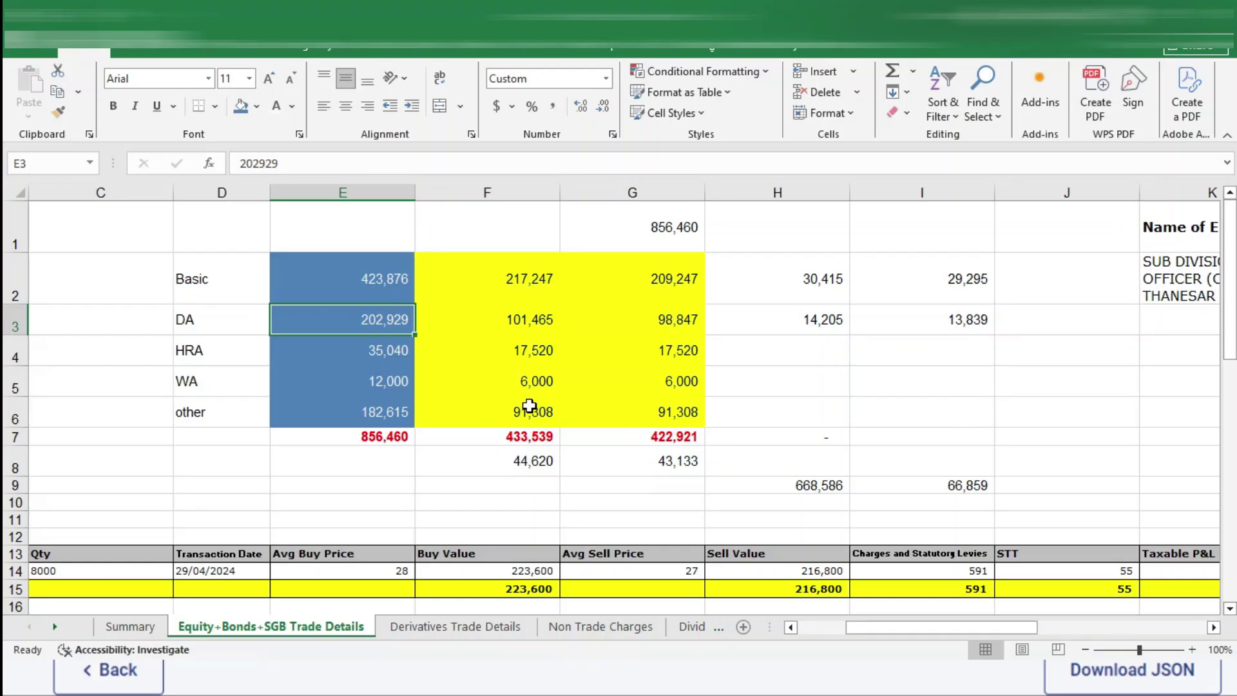
scroll(529, 405, "down", 1)
key("Down")
key("alt+Tab")
scroll(648, 378, "down", 1)
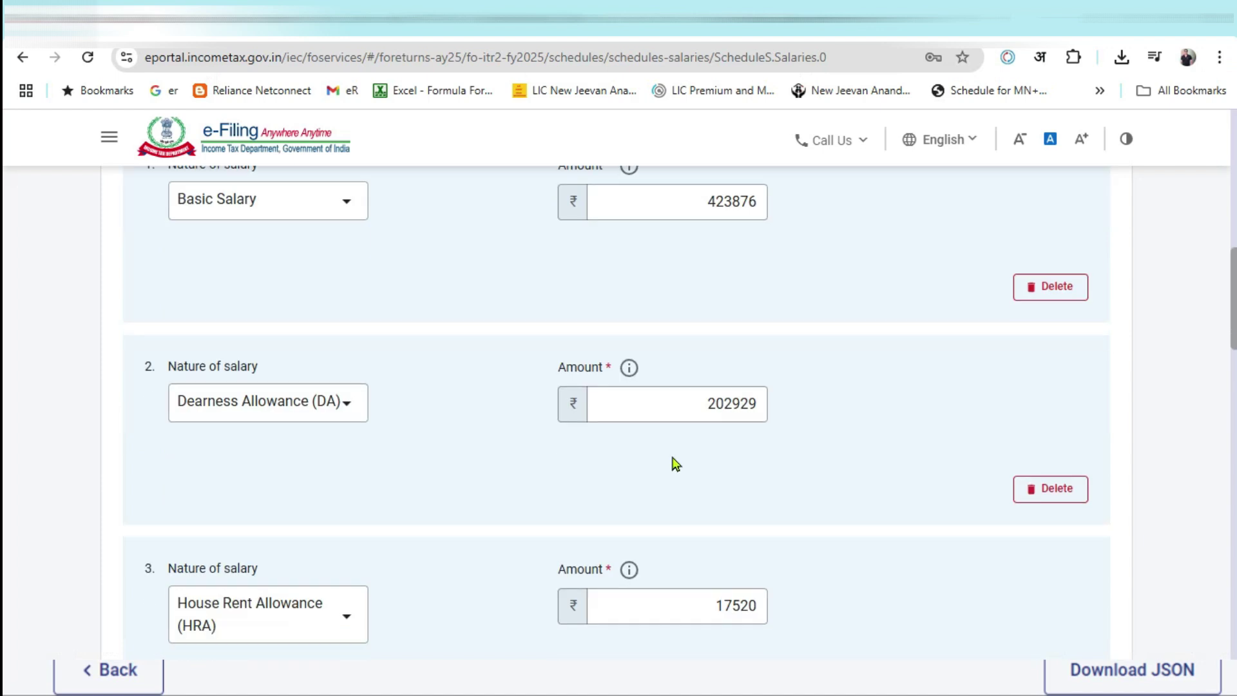
scroll(686, 543, "down", 3)
left_click_drag(676, 422, 787, 426)
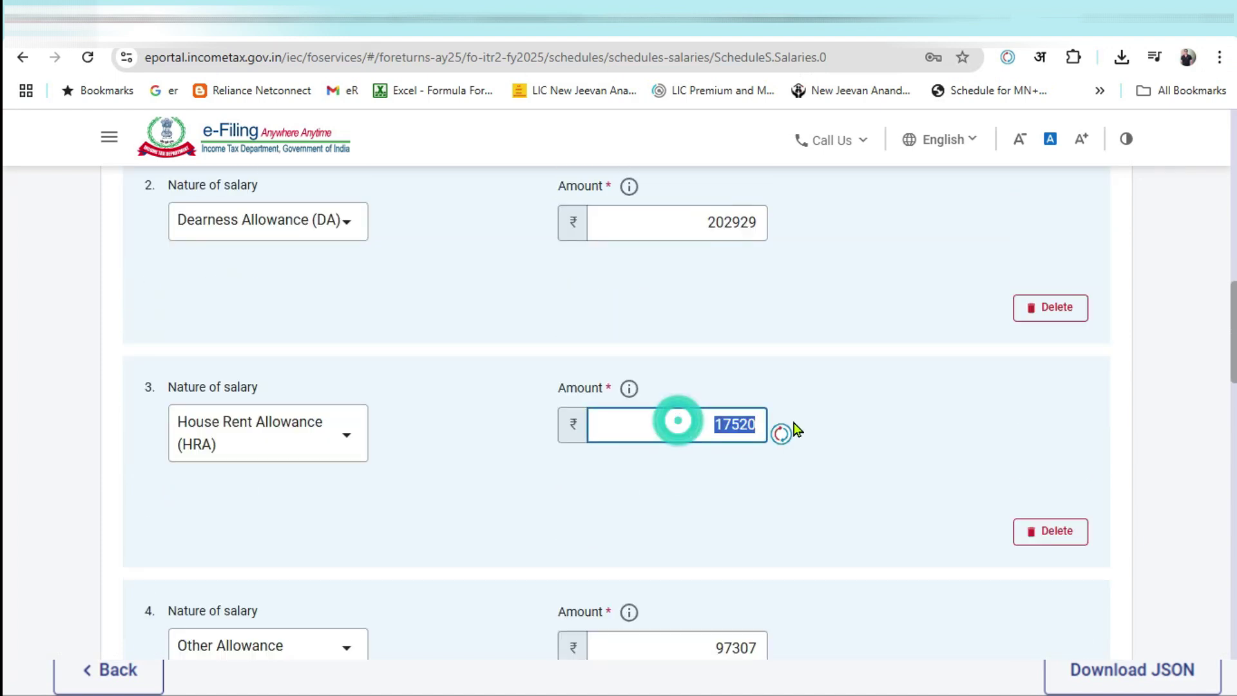
type("35040")
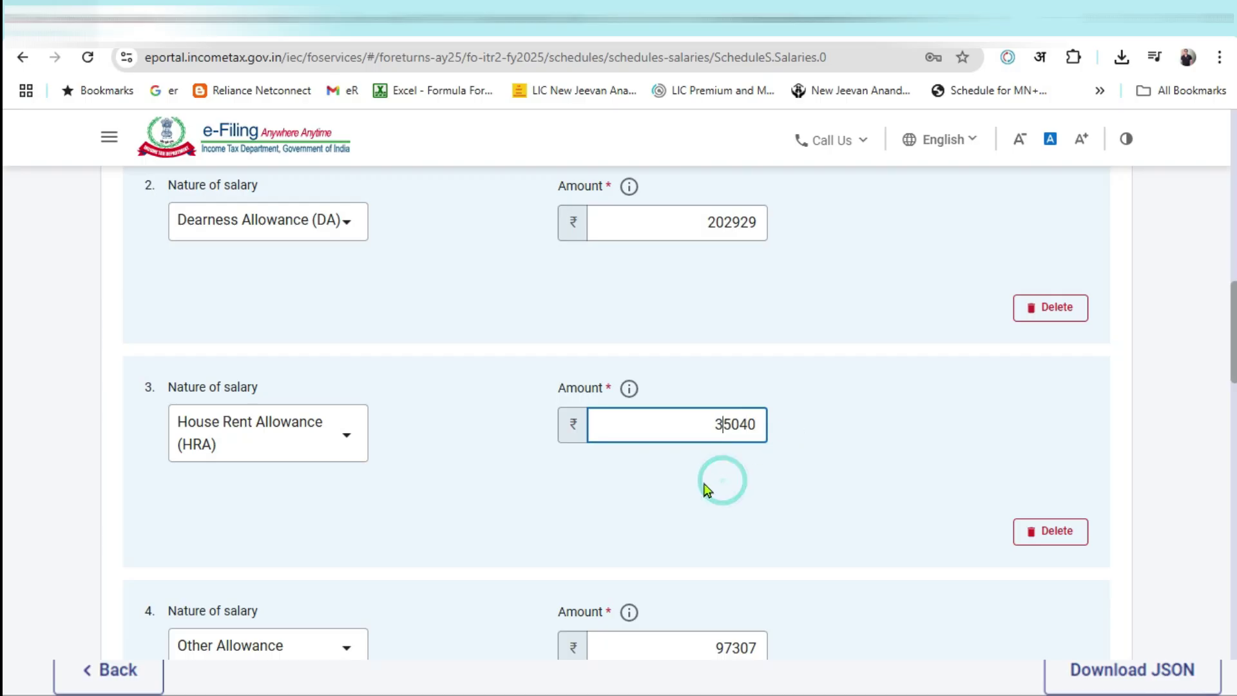
Sum the full WA and other amounts in the Excel workbook and set the portal's Other Allowance to 194615.
key("alt+Tab")
left_click_drag(381, 280, 392, 246)
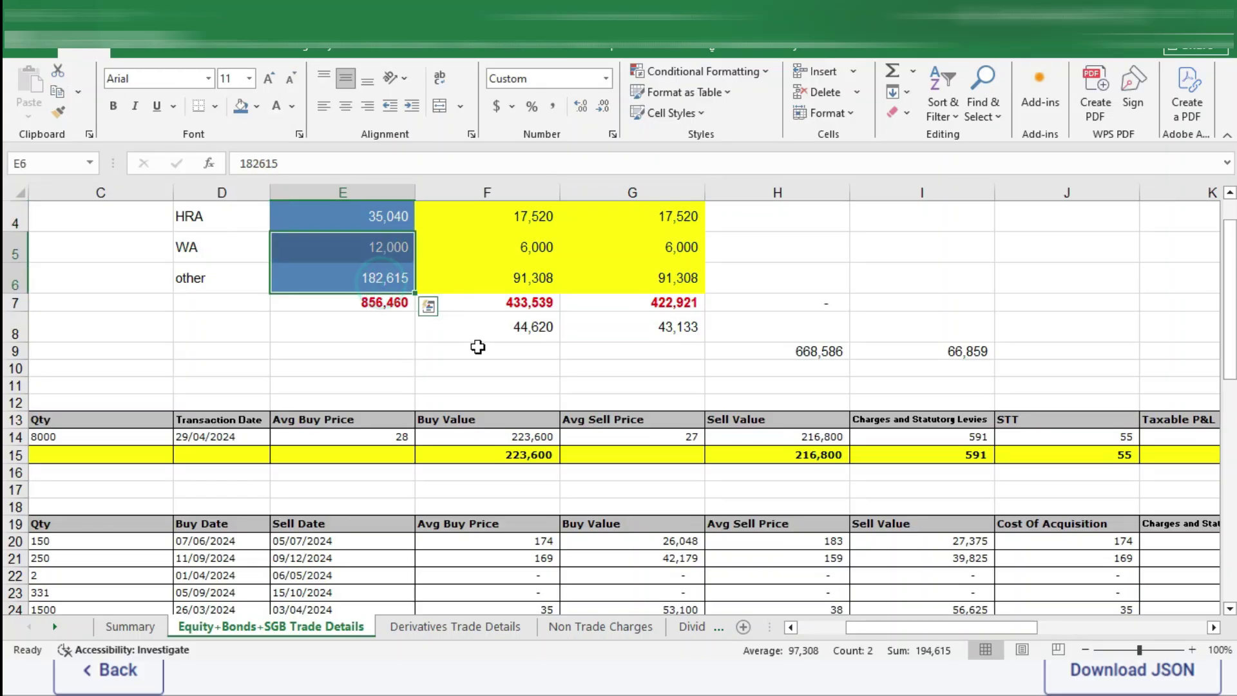
key("alt+Tab")
scroll(671, 583, "down", 2)
double_click(684, 559)
type("194615")
left_click(805, 554)
scroll(889, 500, "down", 5)
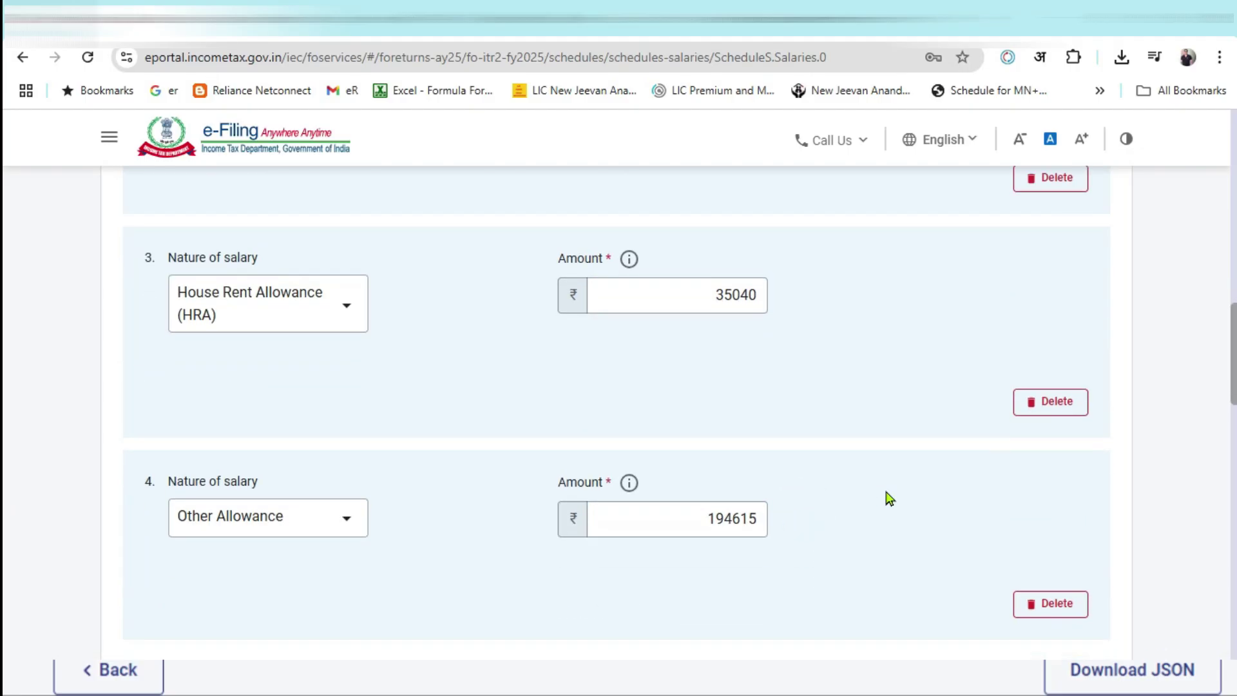
Compare the combined salary total in the Excel workbook with the portal's section 17(1) total and the AIS Taxpayer Information Summary.
key("alt+Tab")
key("Down")
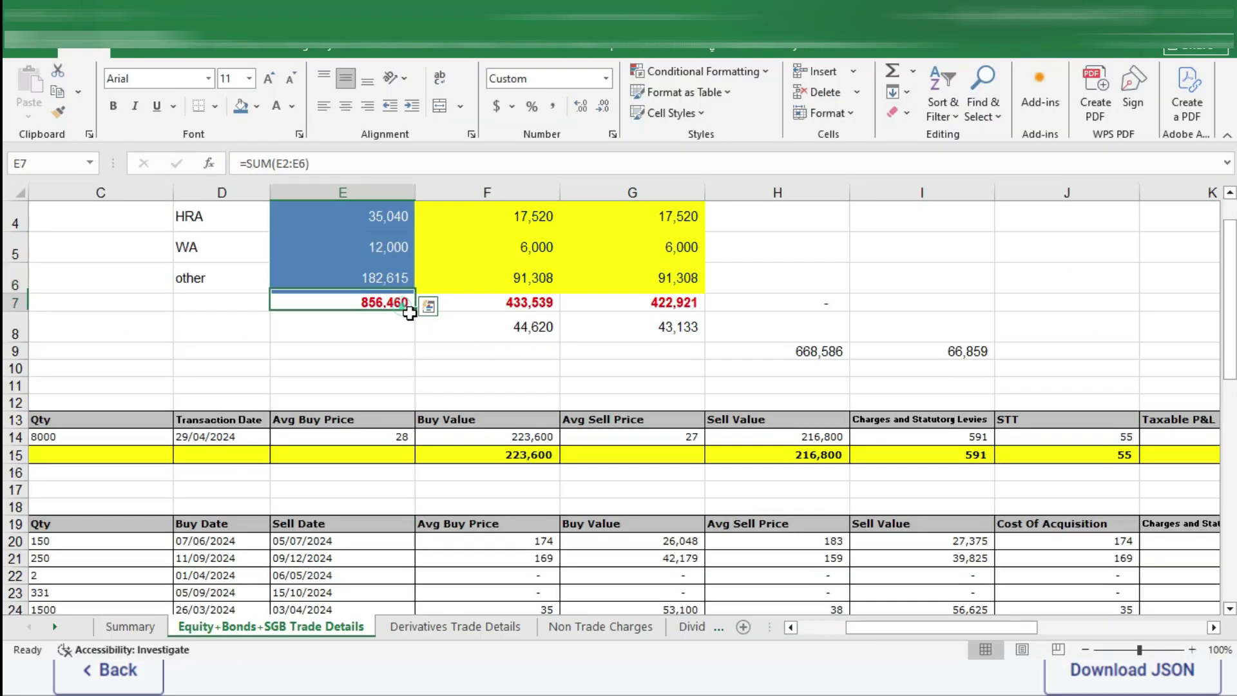
scroll(529, 427, "up", 1)
scroll(529, 427, "up", 1)
key("alt+Tab")
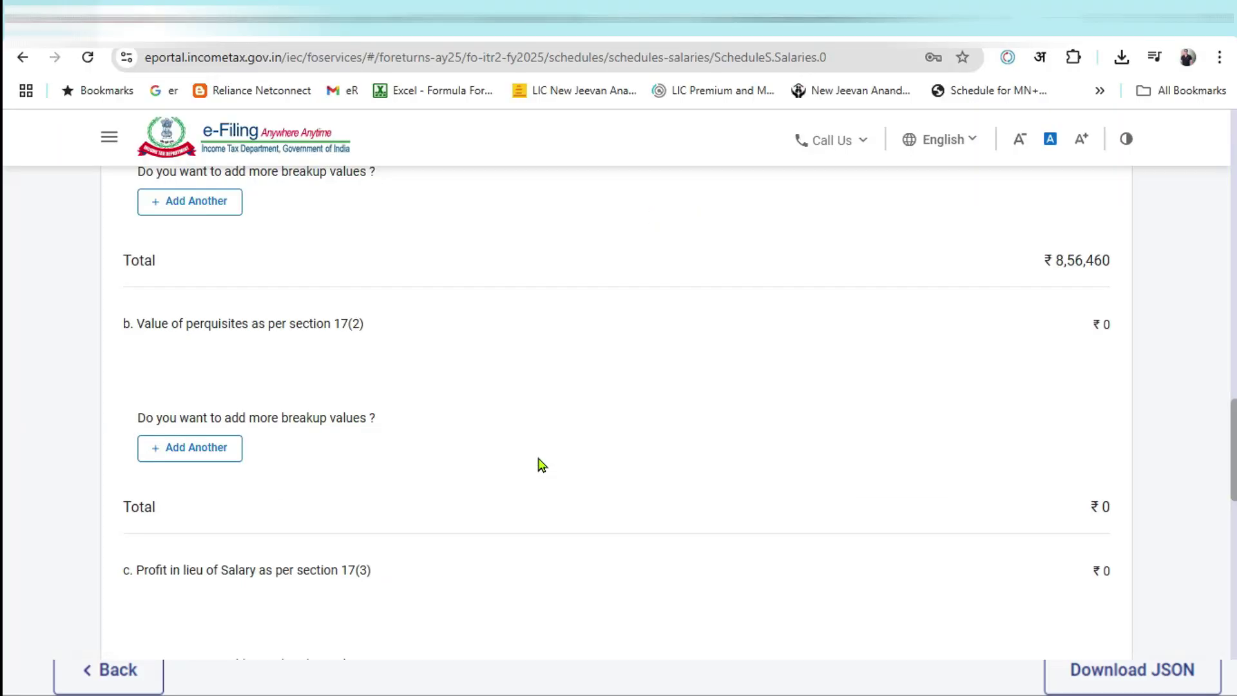
key("ctrl+Tab")
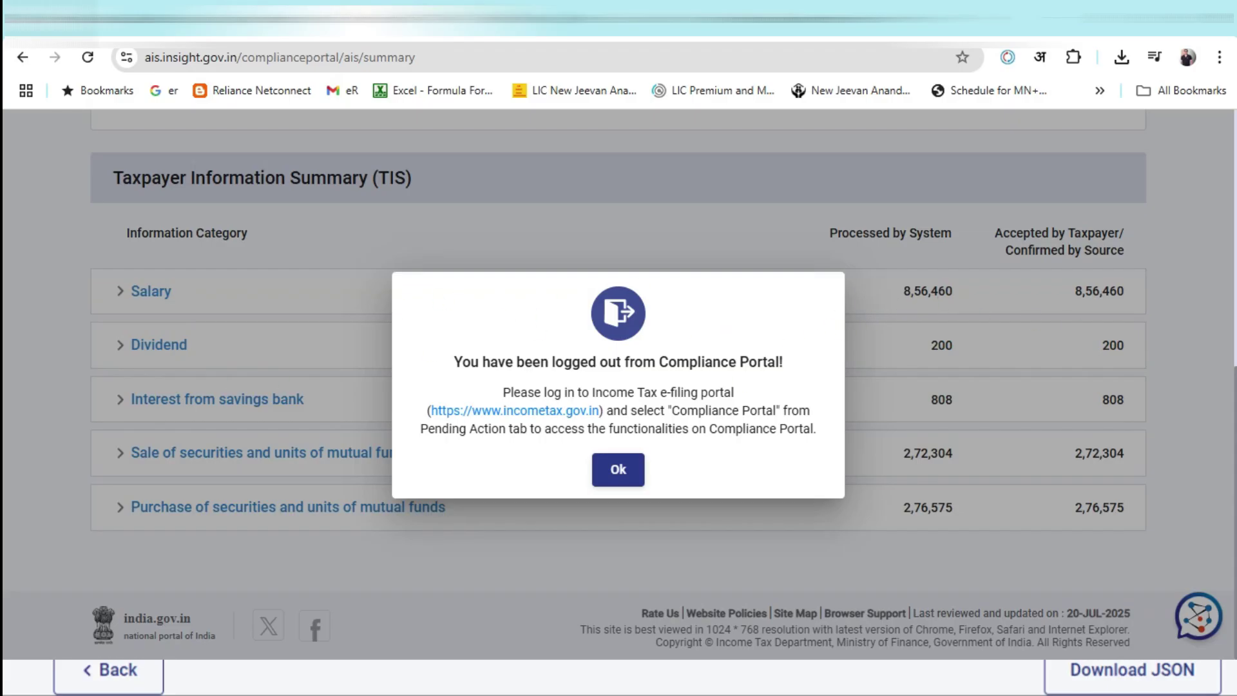
Back in the ITR-2 salary page, save the employer's gross salary details and confirm Schedule Salary.
left_click(152, 23)
scroll(842, 420, "down", 15)
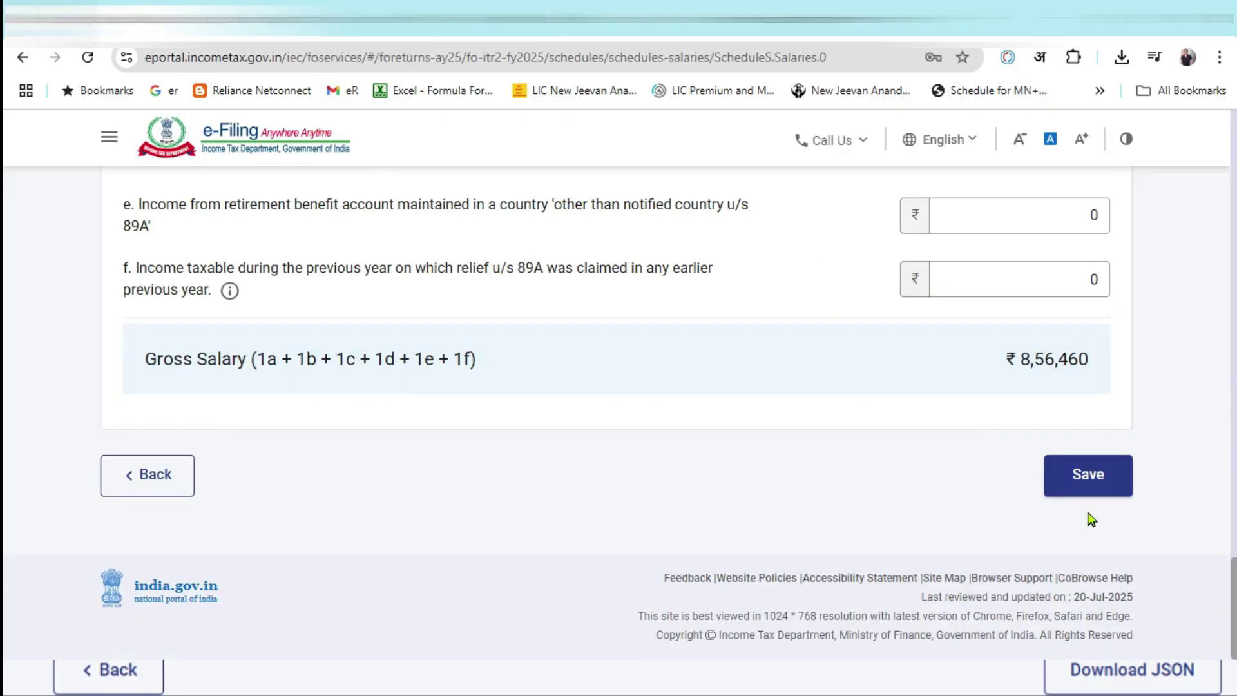
left_click(1114, 491)
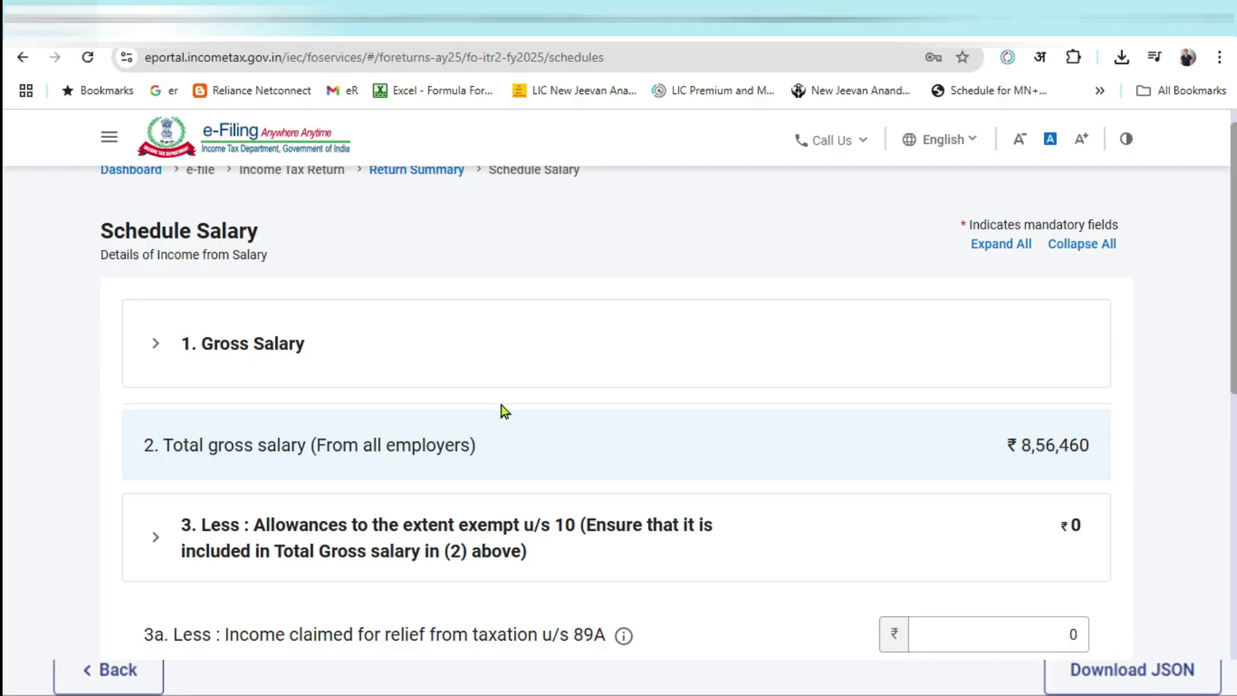
scroll(531, 410, "down", 5)
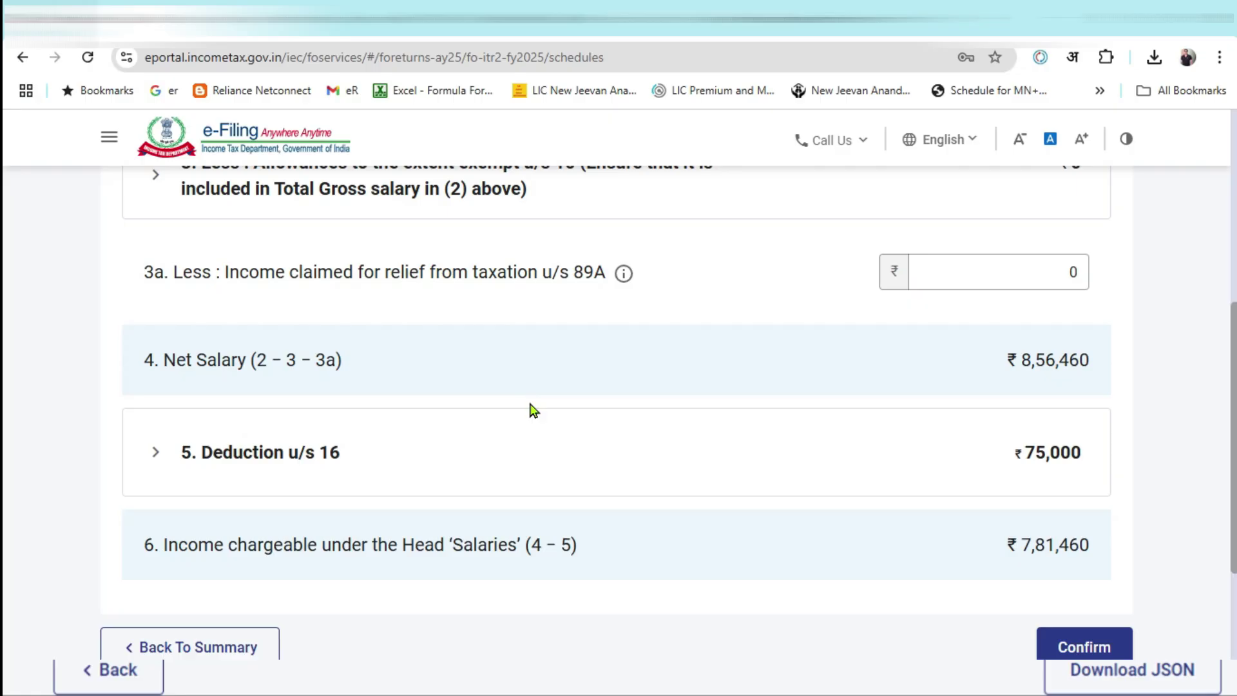
scroll(889, 500, "down", 3)
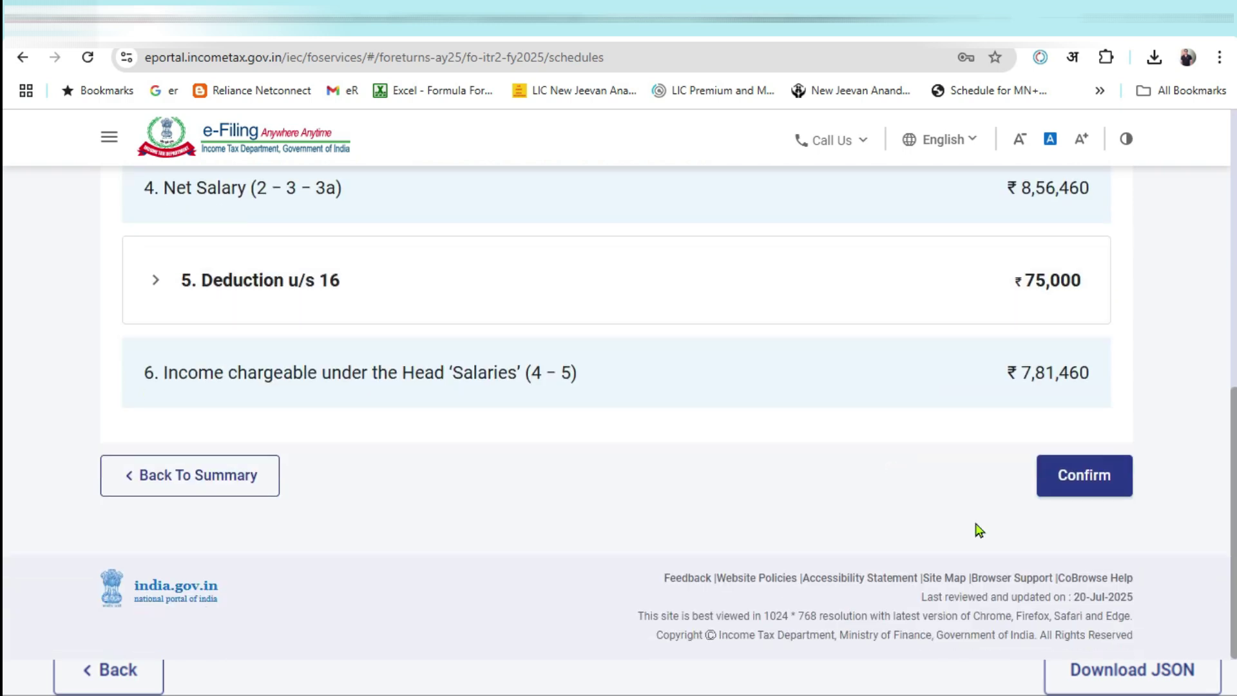
left_click(1071, 492)
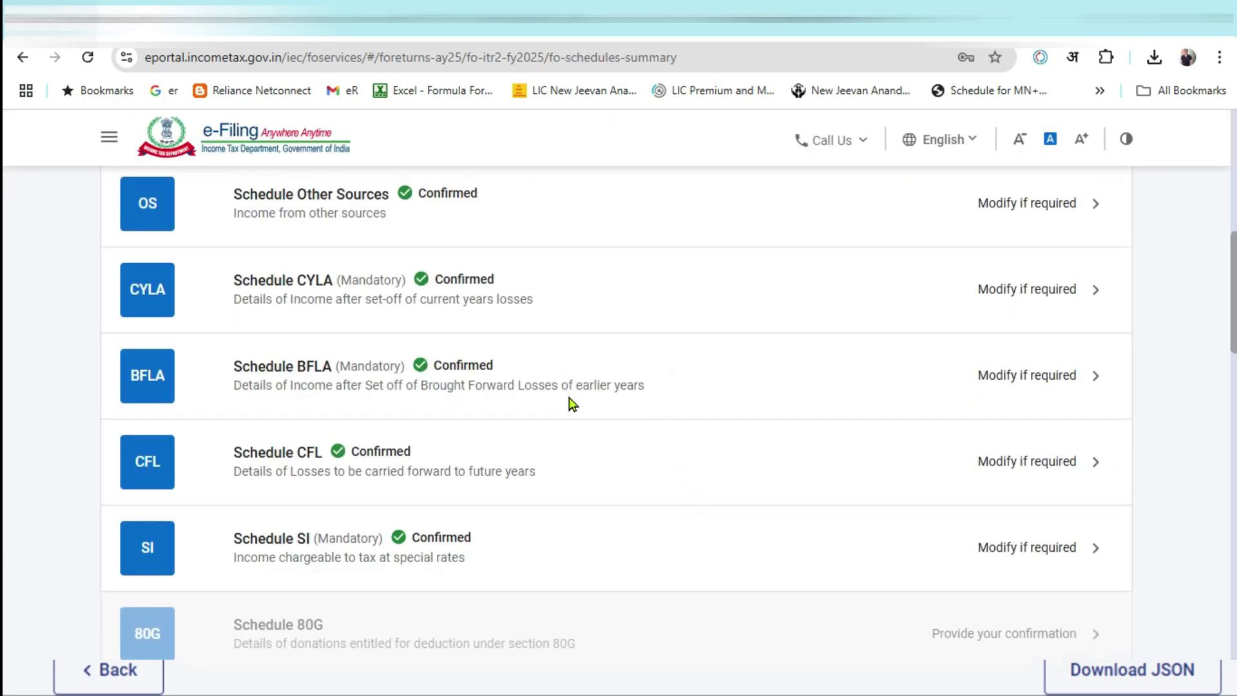
Open the 80CCD(2) employer pension contribution entry for editing in Part B of Schedule VI-A.
scroll(571, 422, "up", 3)
scroll(552, 389, "down", 3)
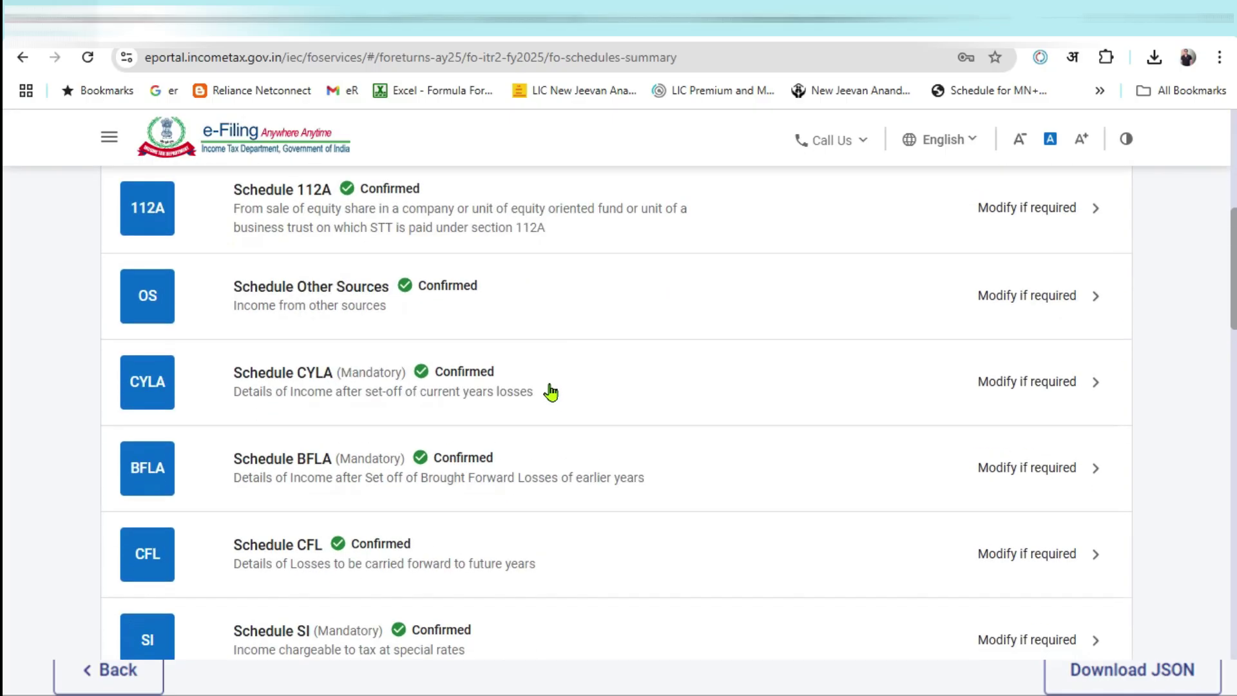
scroll(552, 390, "up", 1)
scroll(552, 390, "down", 5)
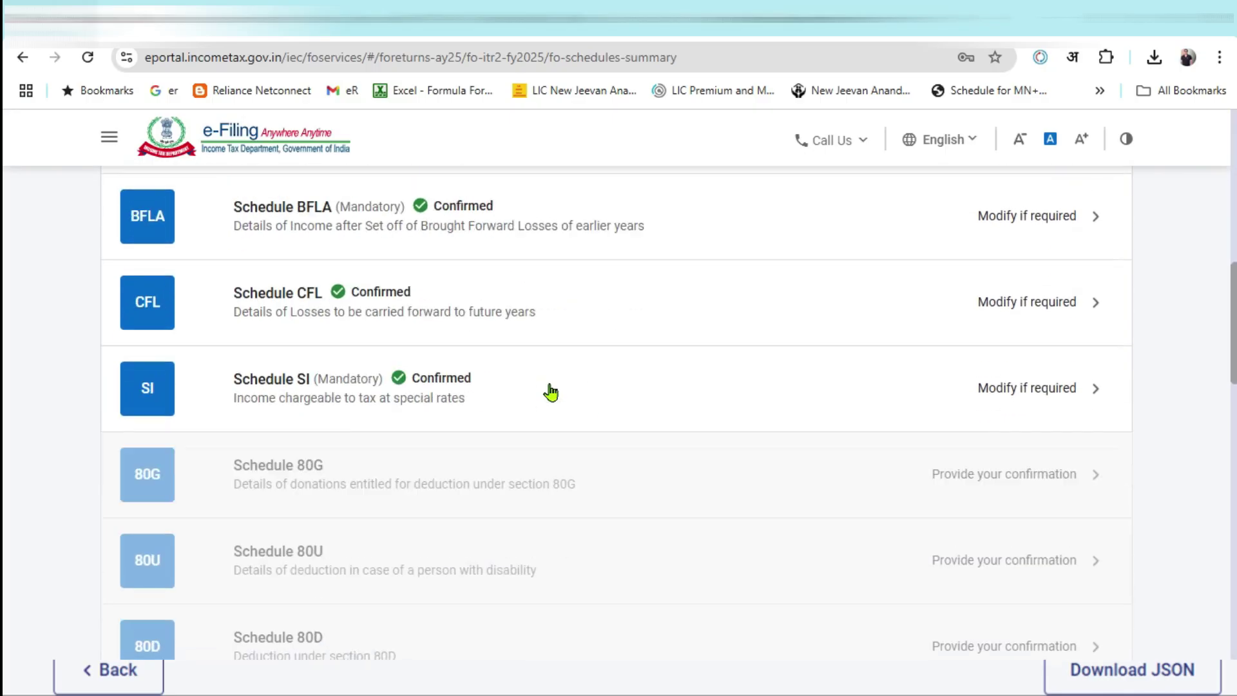
scroll(552, 389, "down", 3)
left_click(558, 452)
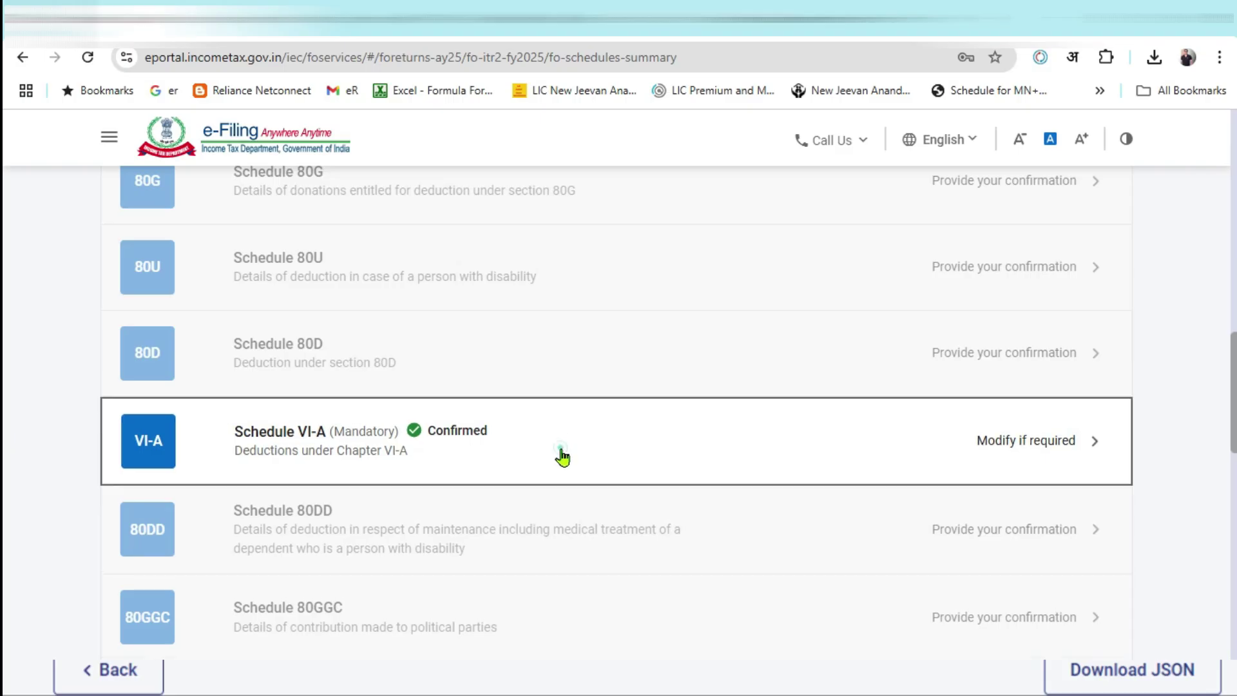
scroll(547, 431, "up", 3)
left_click(151, 351)
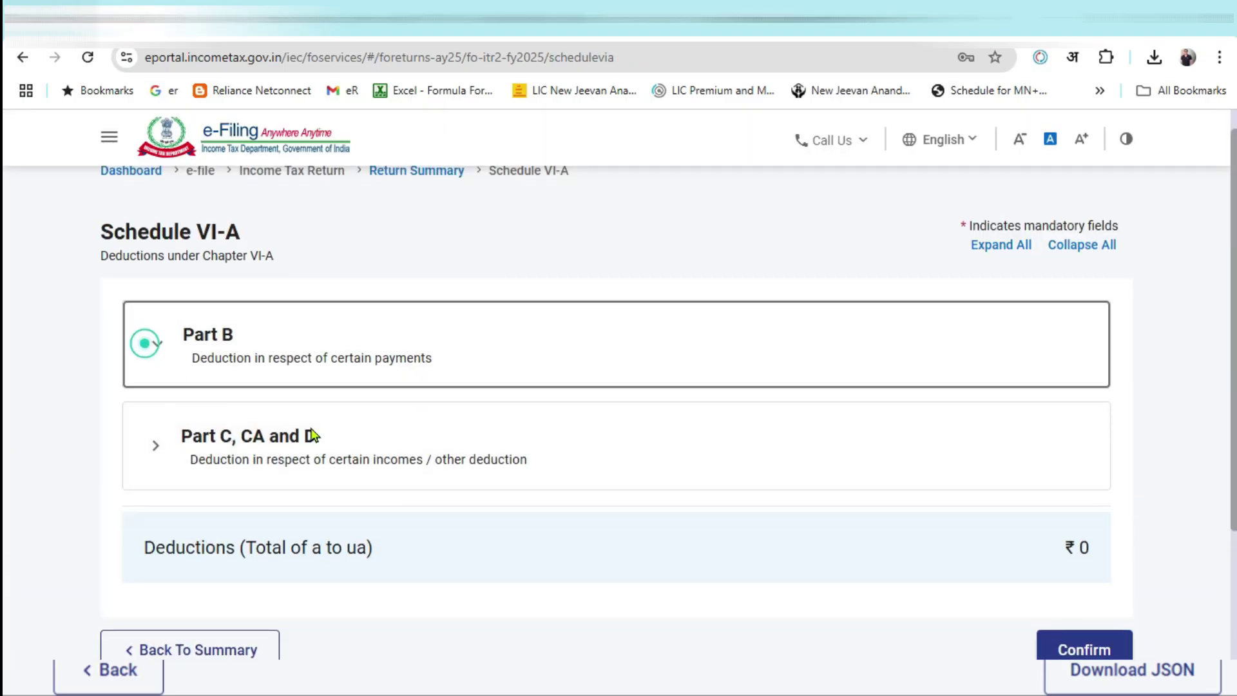
scroll(532, 388, "down", 10)
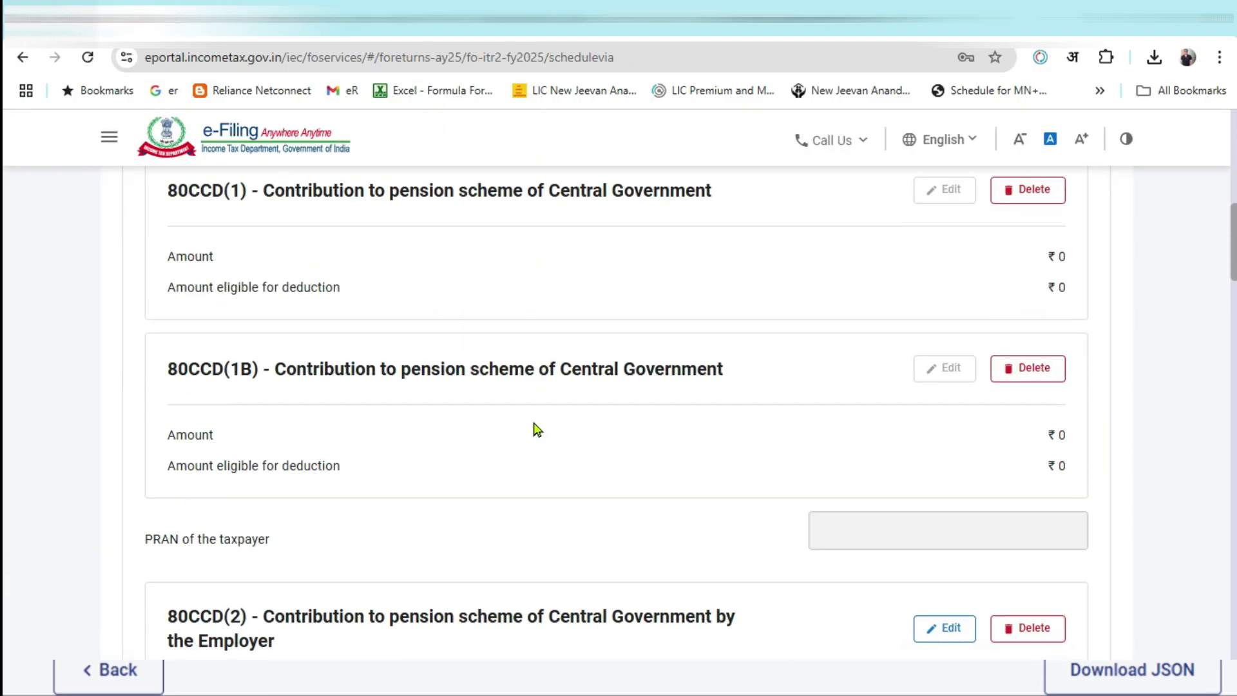
scroll(875, 500, "down", 4)
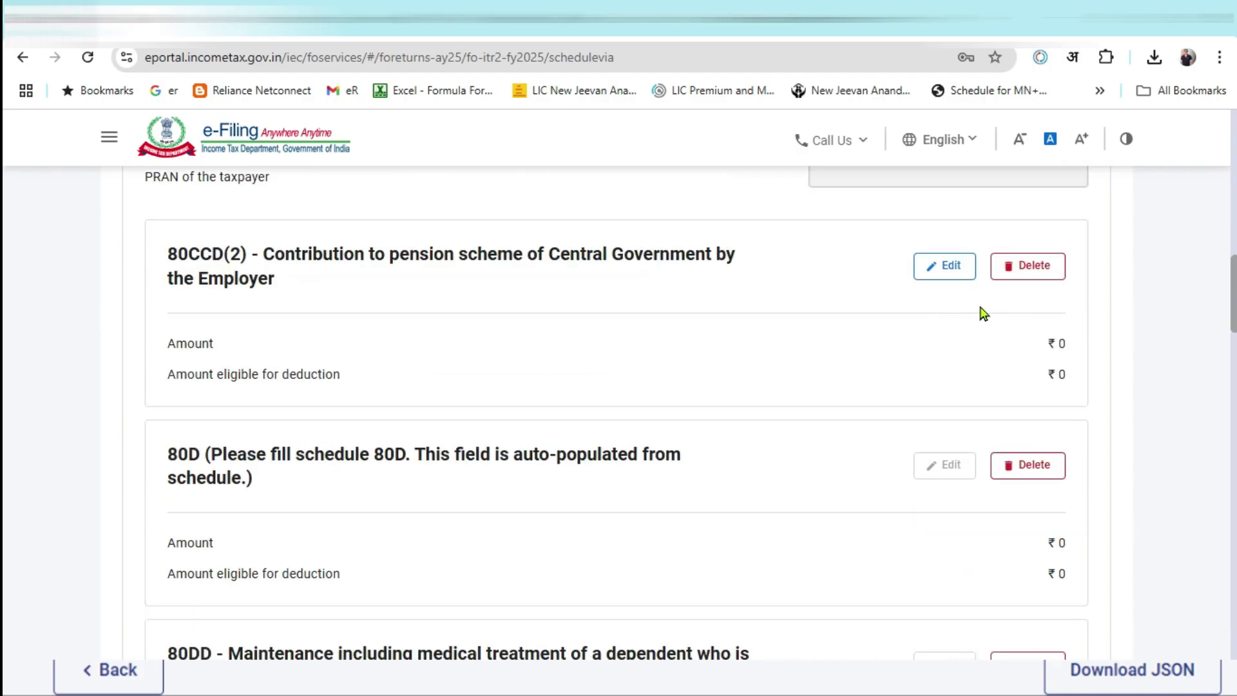
left_click(944, 279)
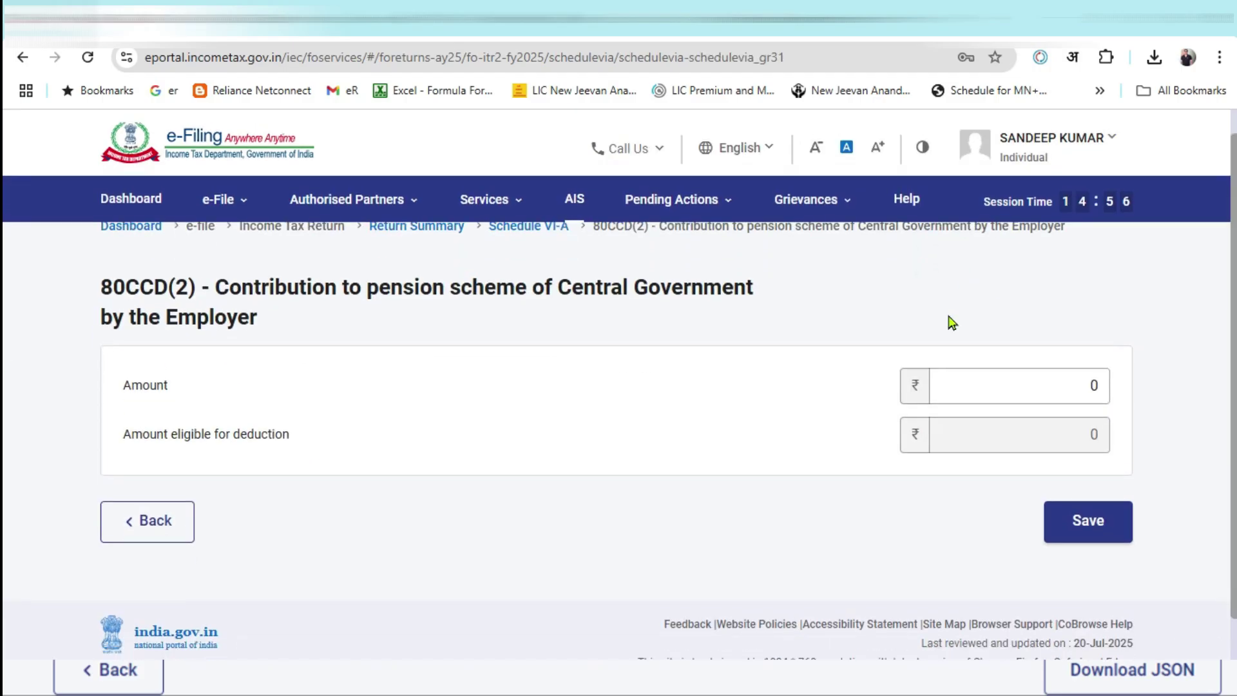
Switch to the Excel workbook and add the full Basic and DA amounts in cell E8 with =(E2+E3).
key("alt+Tab")
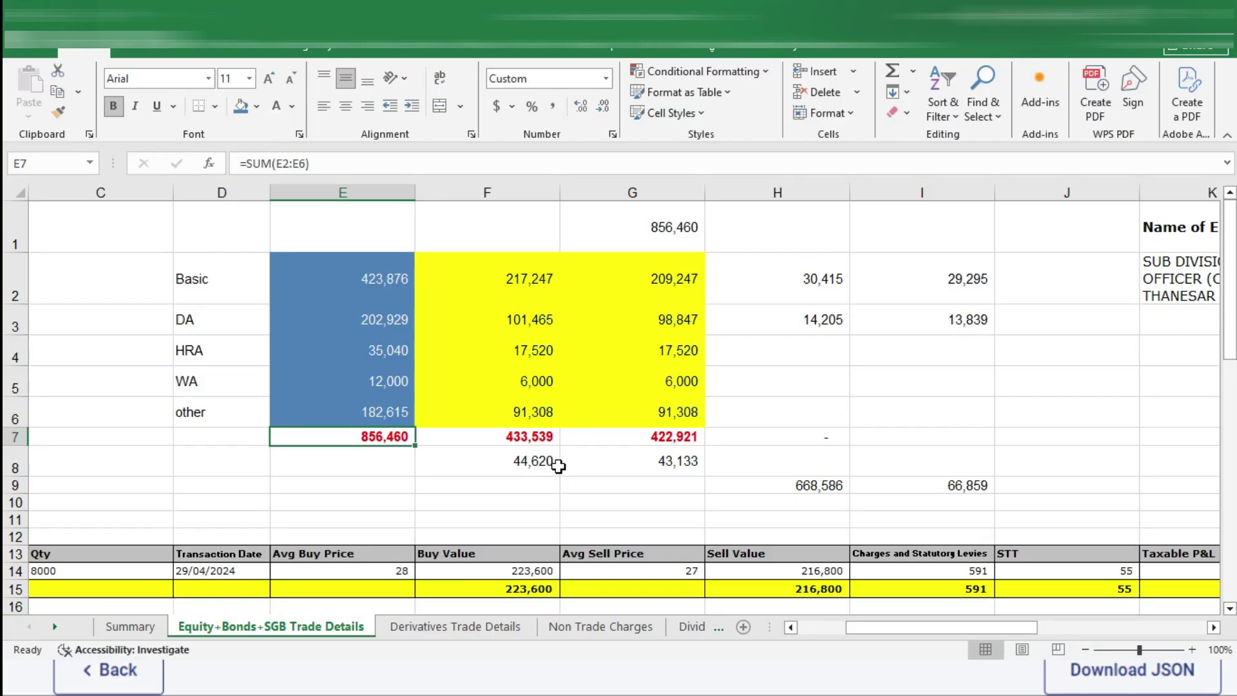
left_click(407, 457)
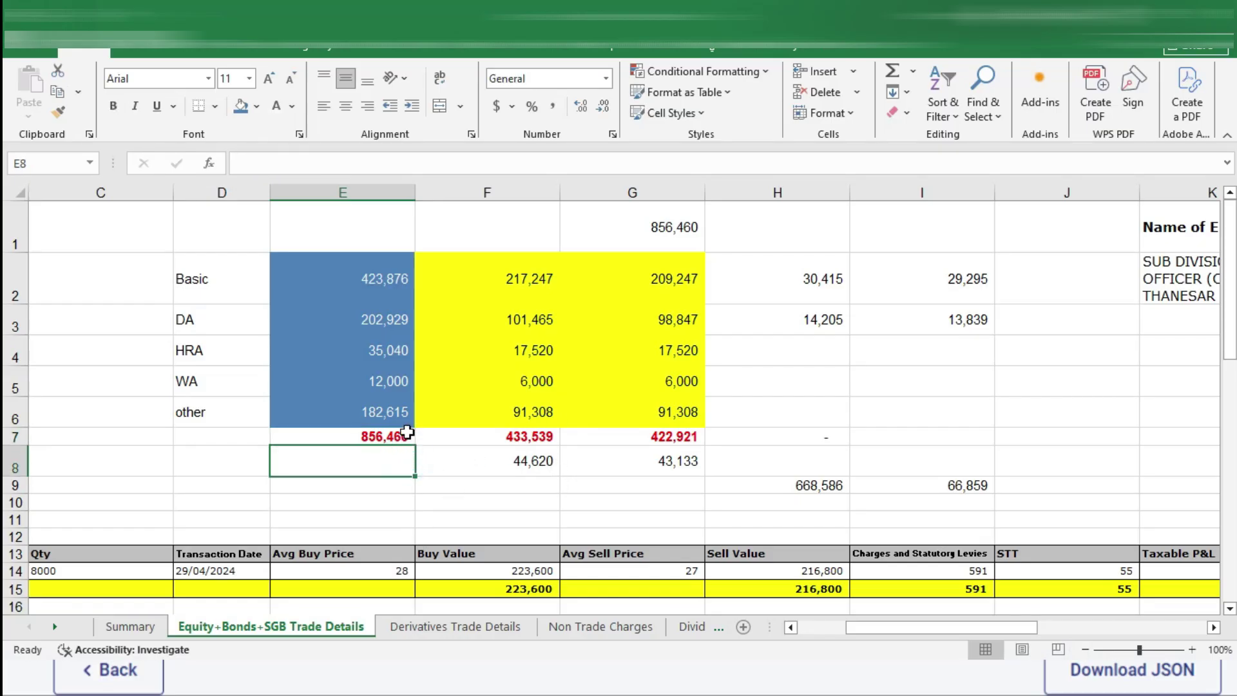
type("=")
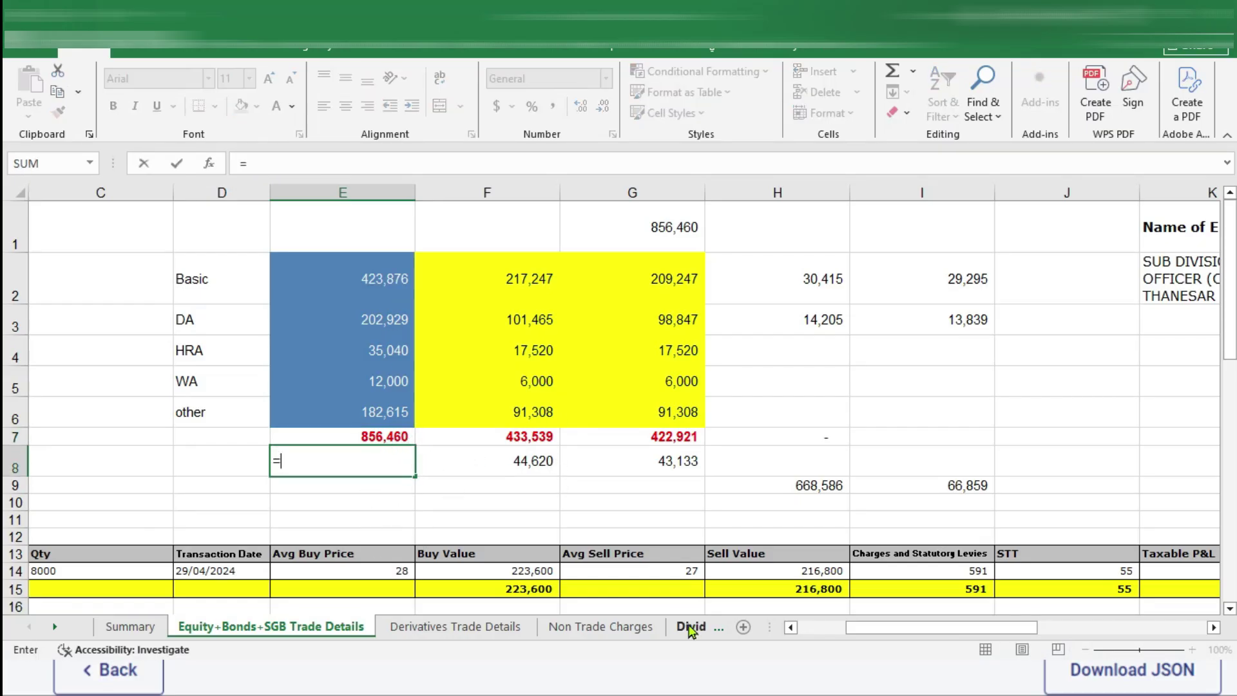
type("(")
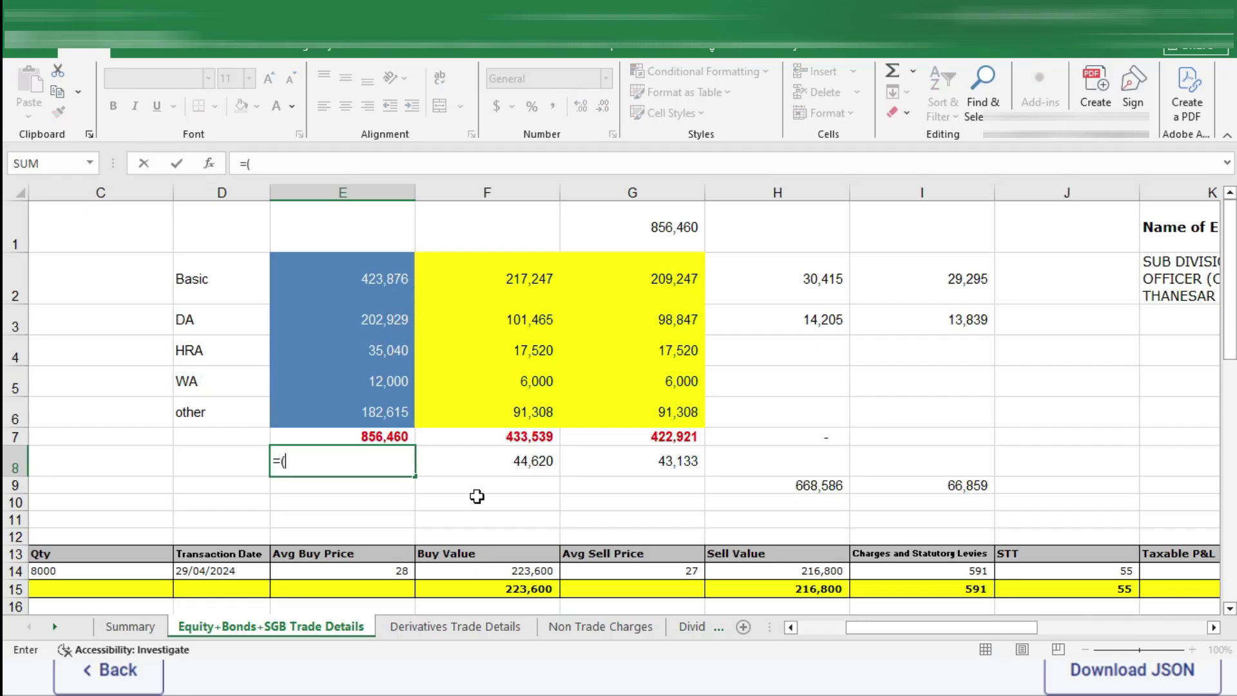
left_click(361, 280)
type("+")
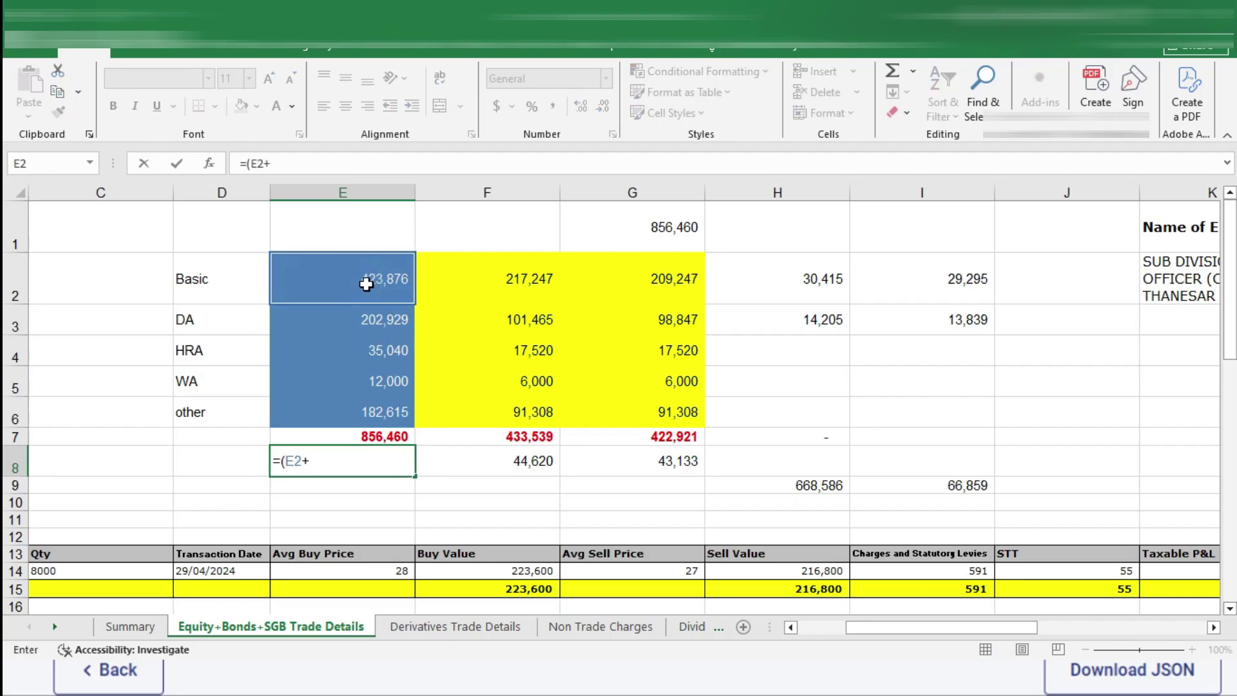
left_click(368, 315)
type(")")
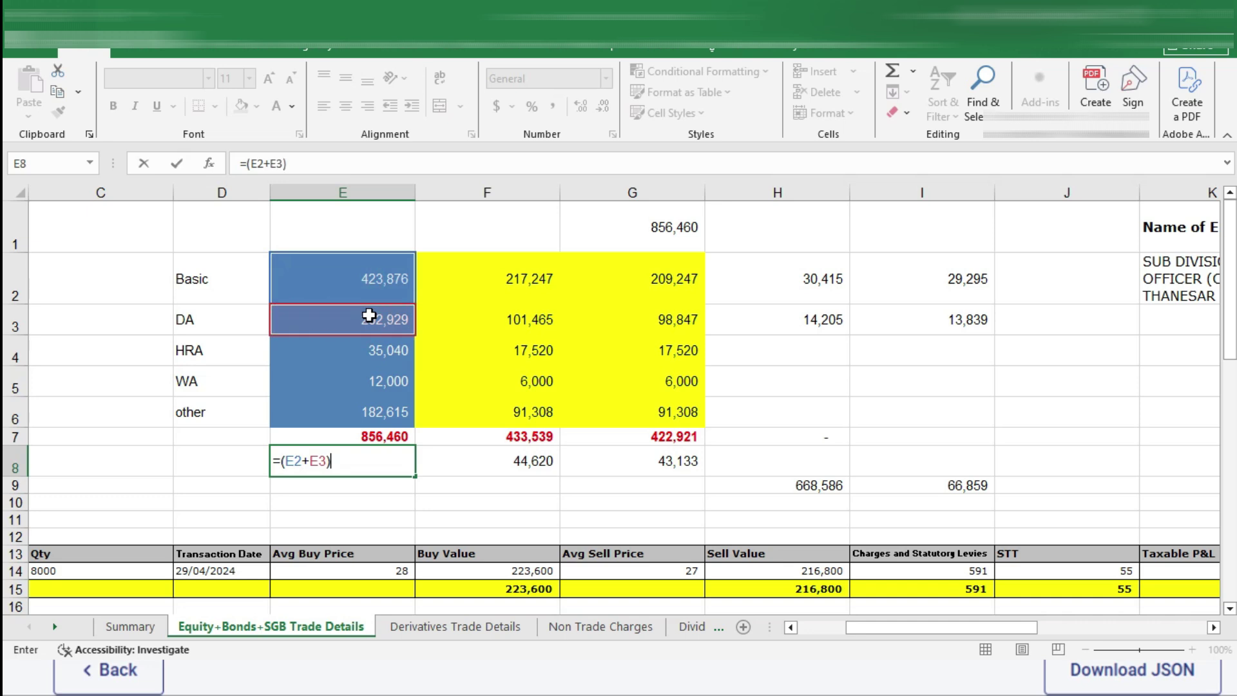
key("Return")
left_click(379, 470)
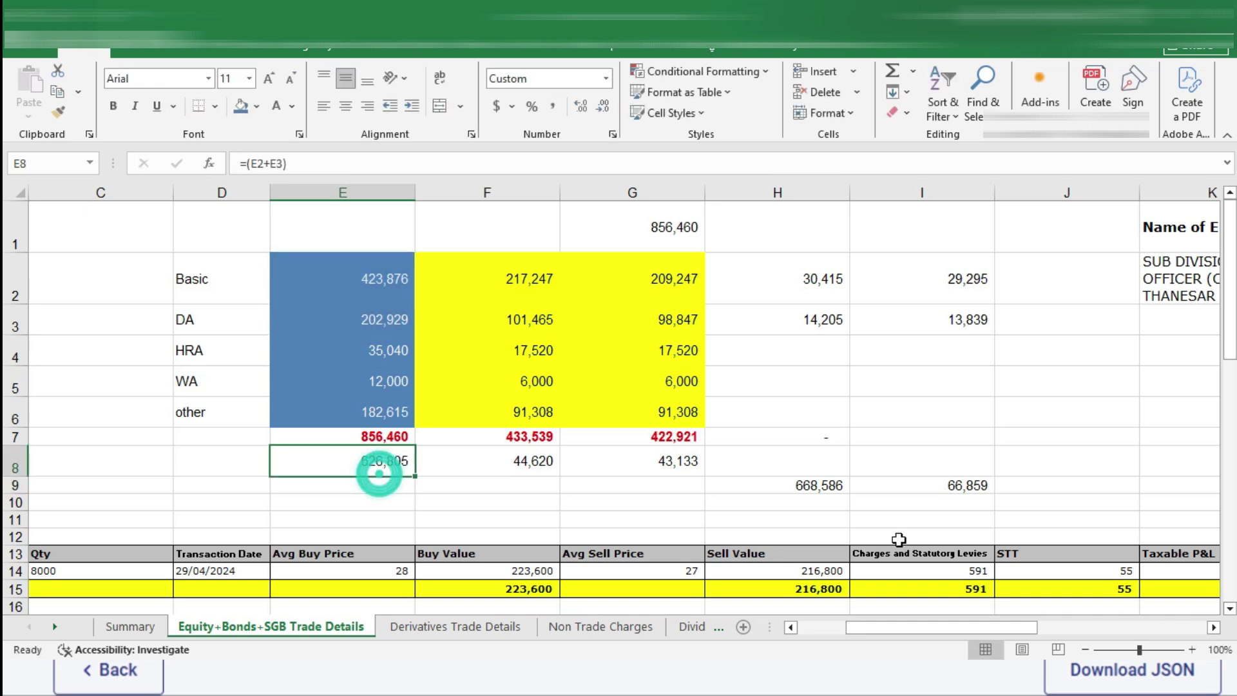
Calculate 14% of the Basic and DA sum in cell E9 with =E8*14%.
left_click(348, 484)
type("=E8")
key("Return")
key("Up")
type("=")
key("Up")
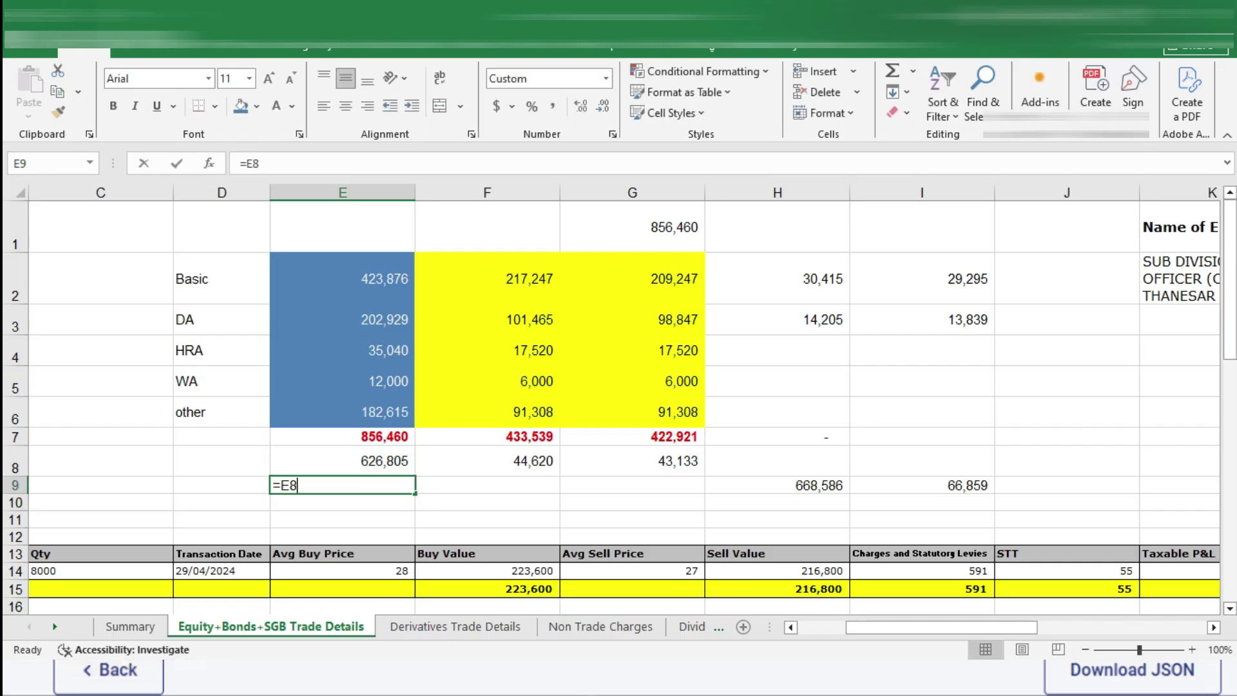
type("*14%")
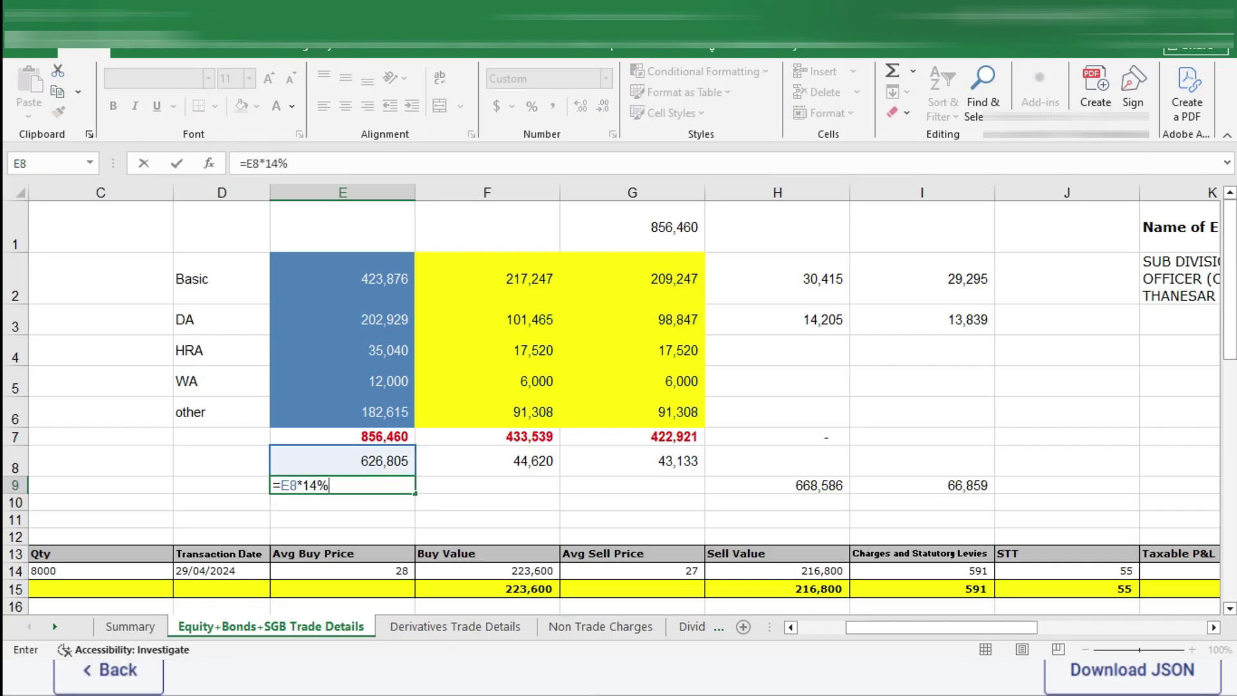
key("Return")
left_click(298, 484)
Back in the e-Filing portal, set the 80CCD(2) Amount to 87750, save it and confirm Schedule VI-A.
key("alt+Tab")
left_click(989, 391)
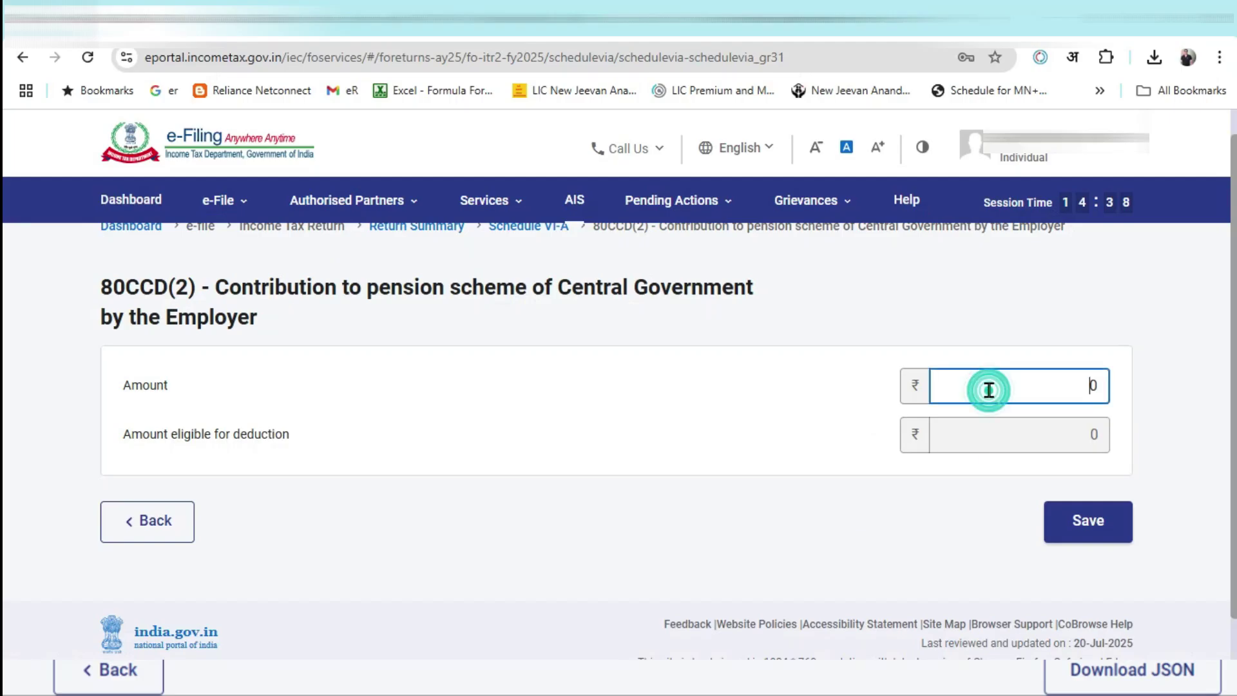
type("87750")
left_click(846, 426)
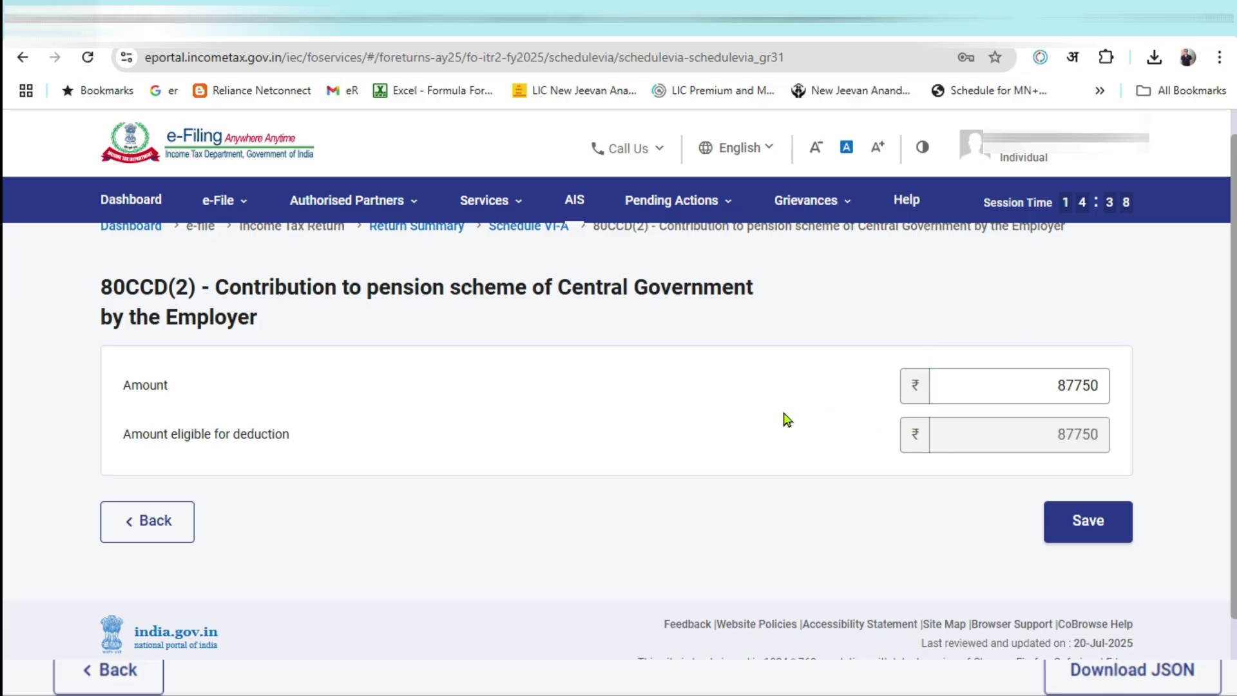
left_click(1087, 522)
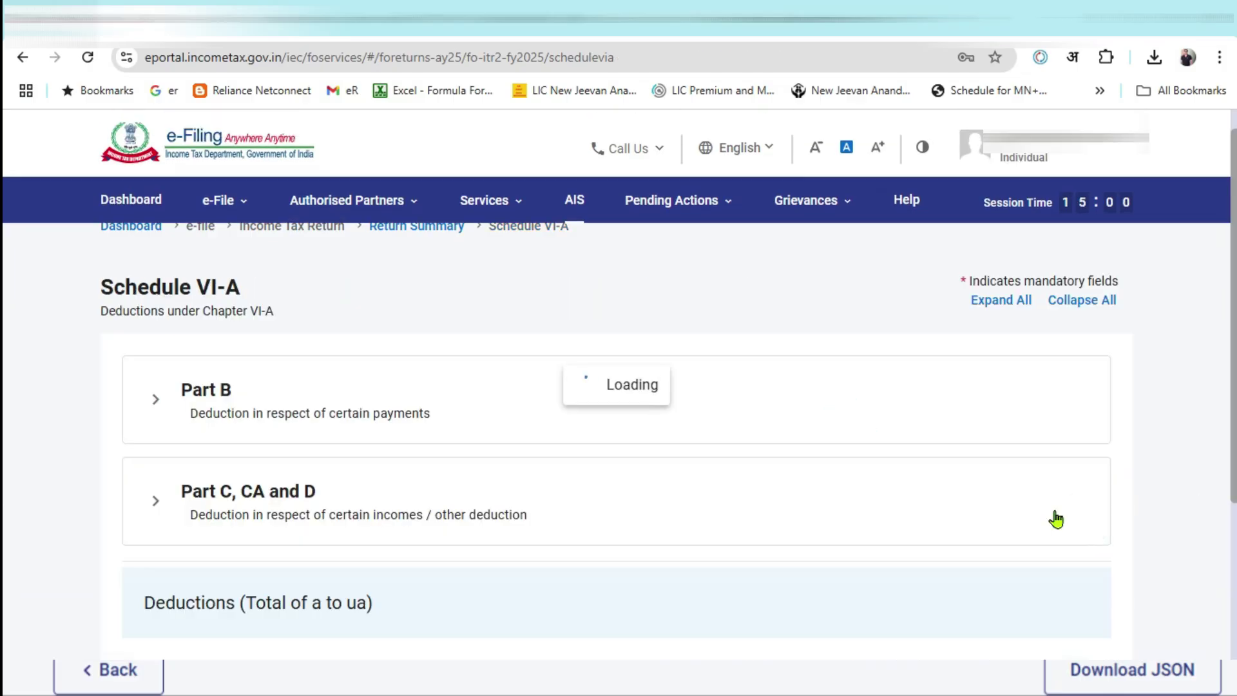
scroll(1030, 450, "down", 4)
left_click(1063, 481)
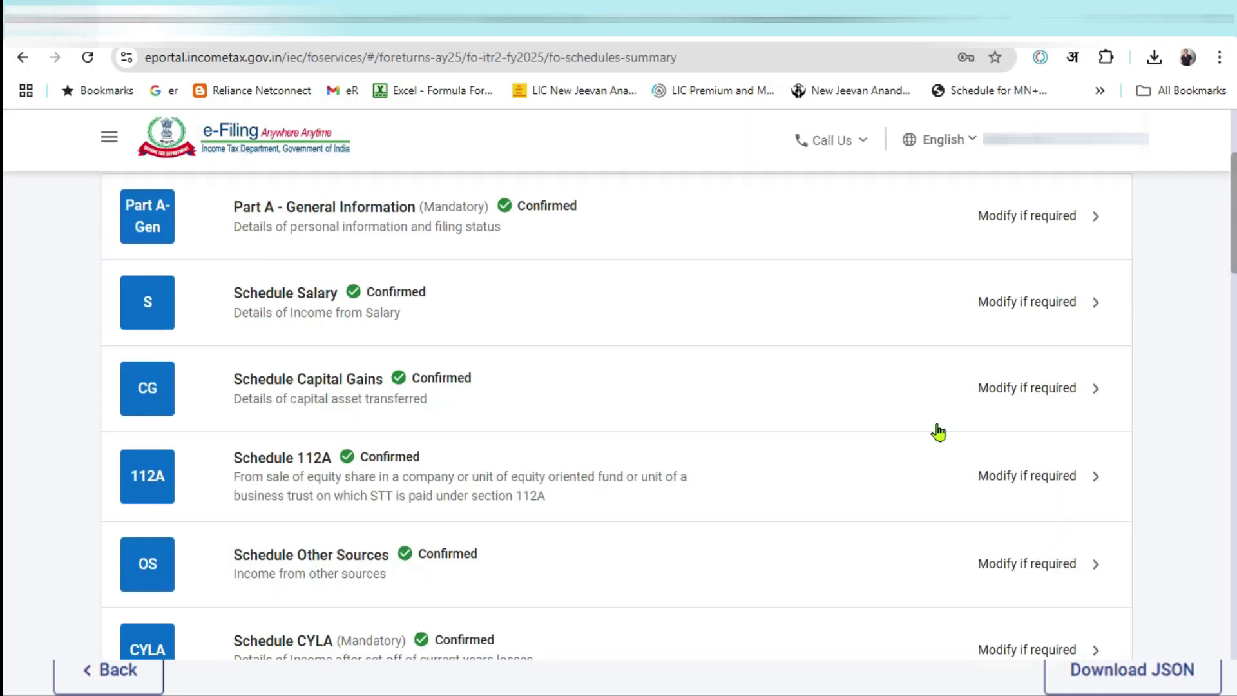
Find the Tax Paid schedule in the return summary, open it and confirm it again.
scroll(673, 414, "down", 5)
scroll(471, 388, "down", 10)
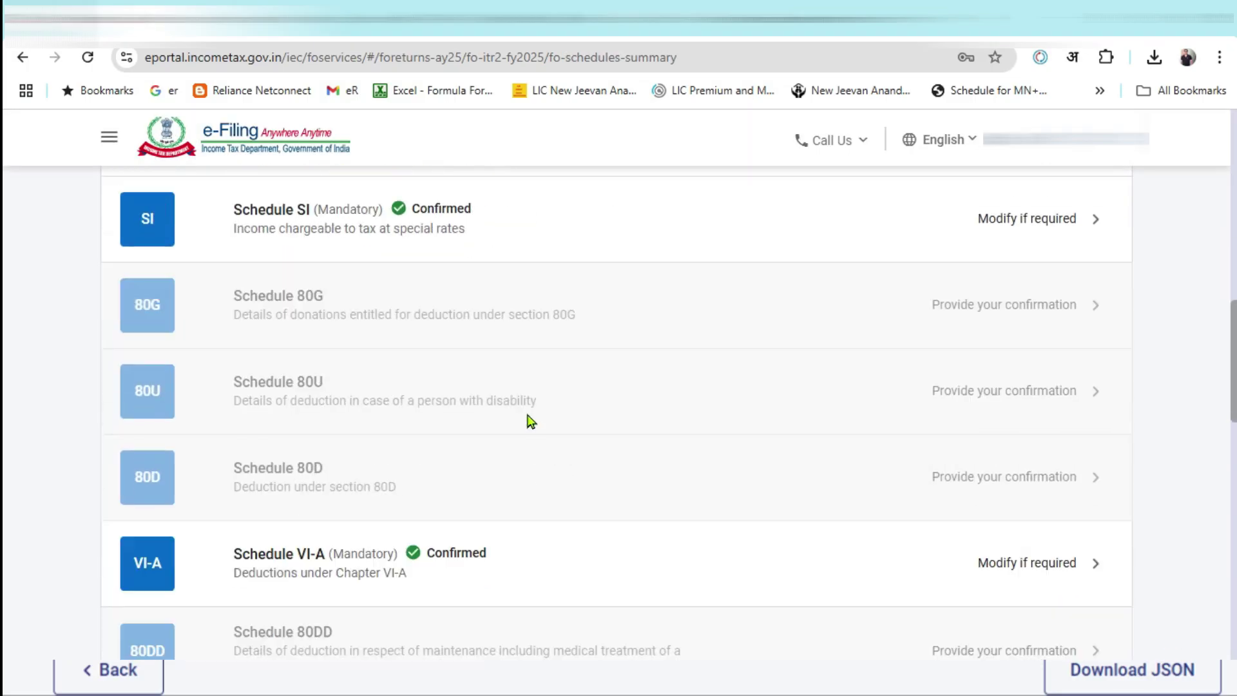
scroll(549, 384, "down", 3)
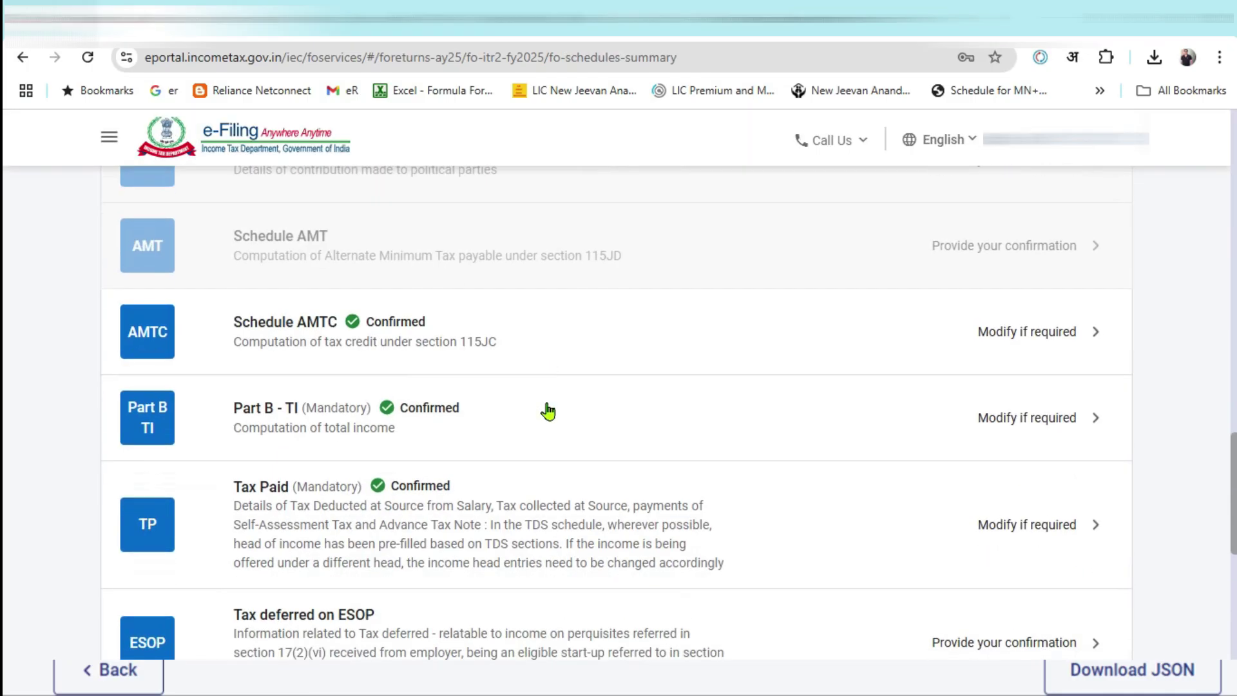
scroll(547, 412, "up", 4)
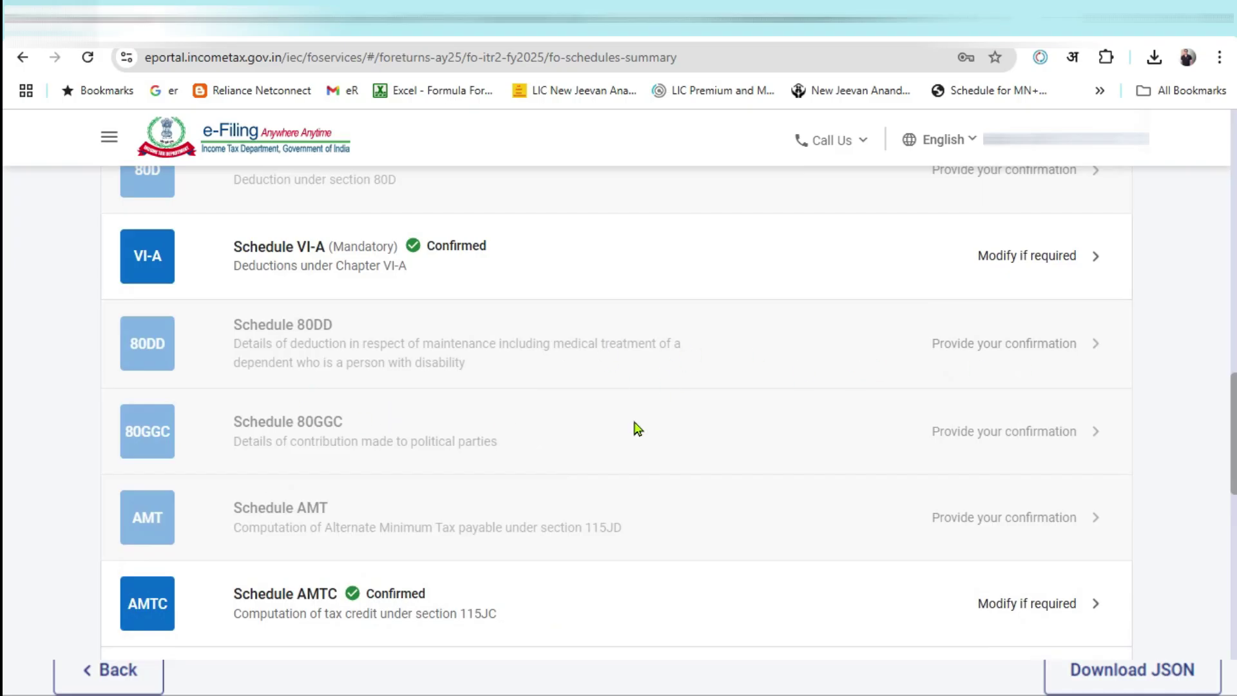
scroll(618, 435, "up", 12)
scroll(579, 441, "down", 14)
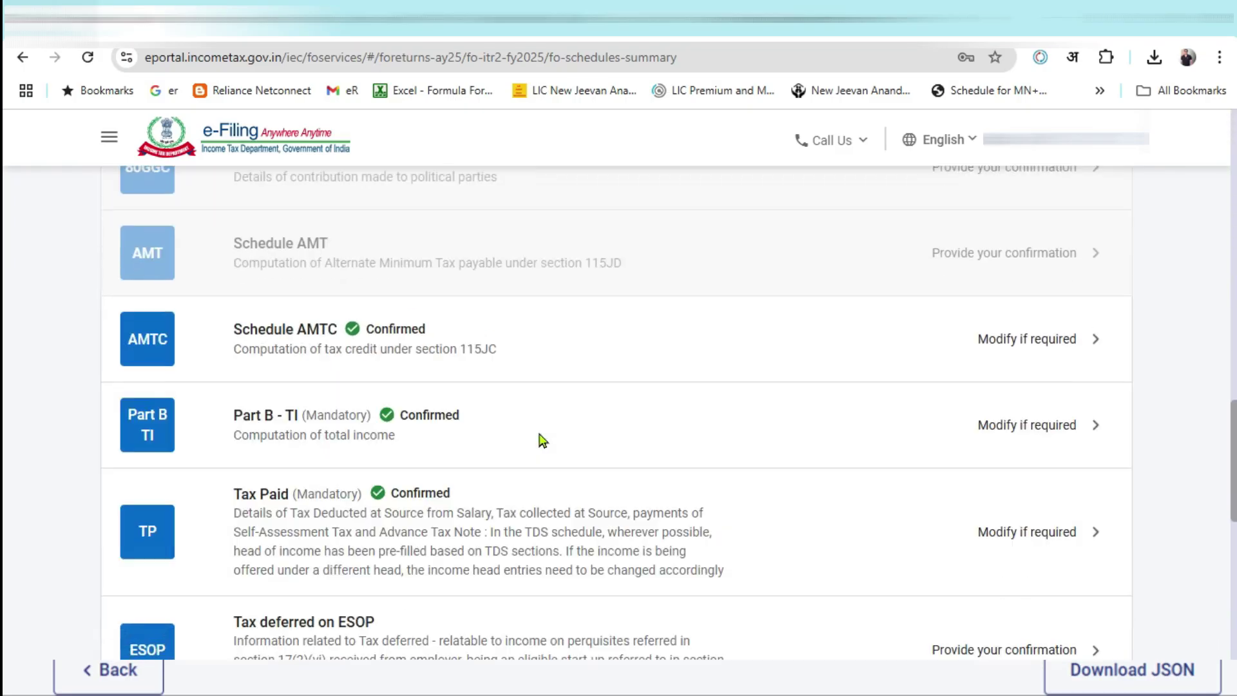
scroll(543, 441, "down", 4)
left_click(529, 279)
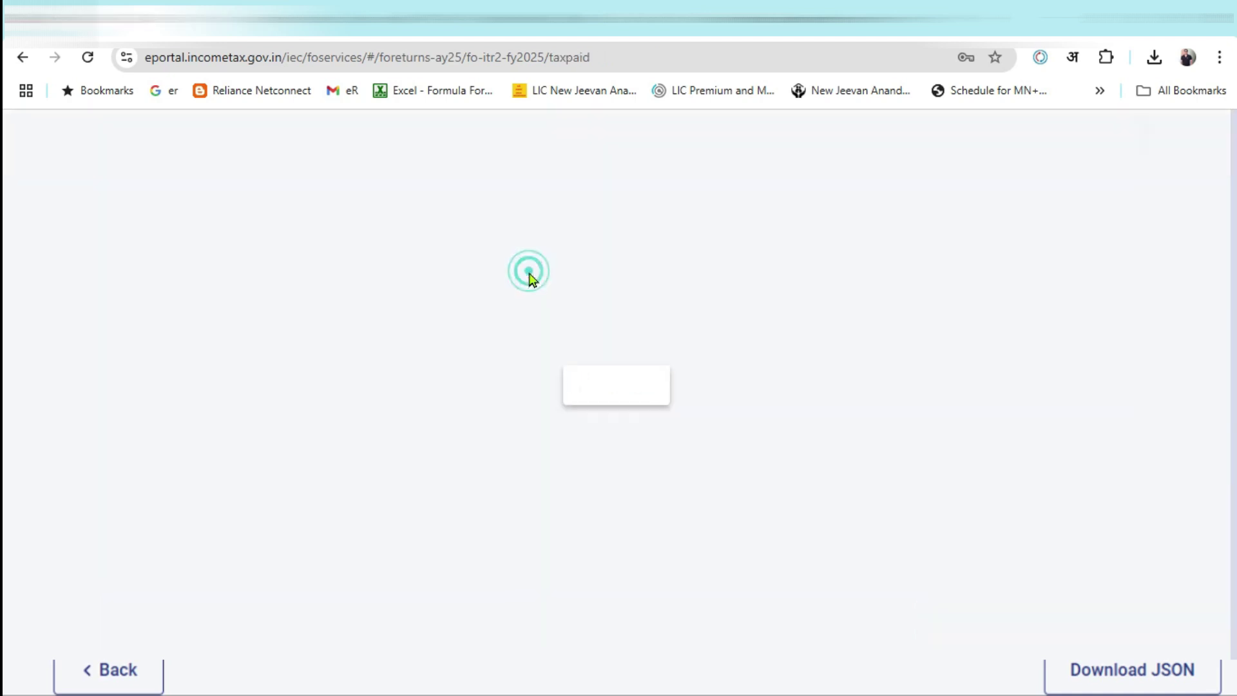
scroll(1005, 470, "down", 2)
left_click(1075, 530)
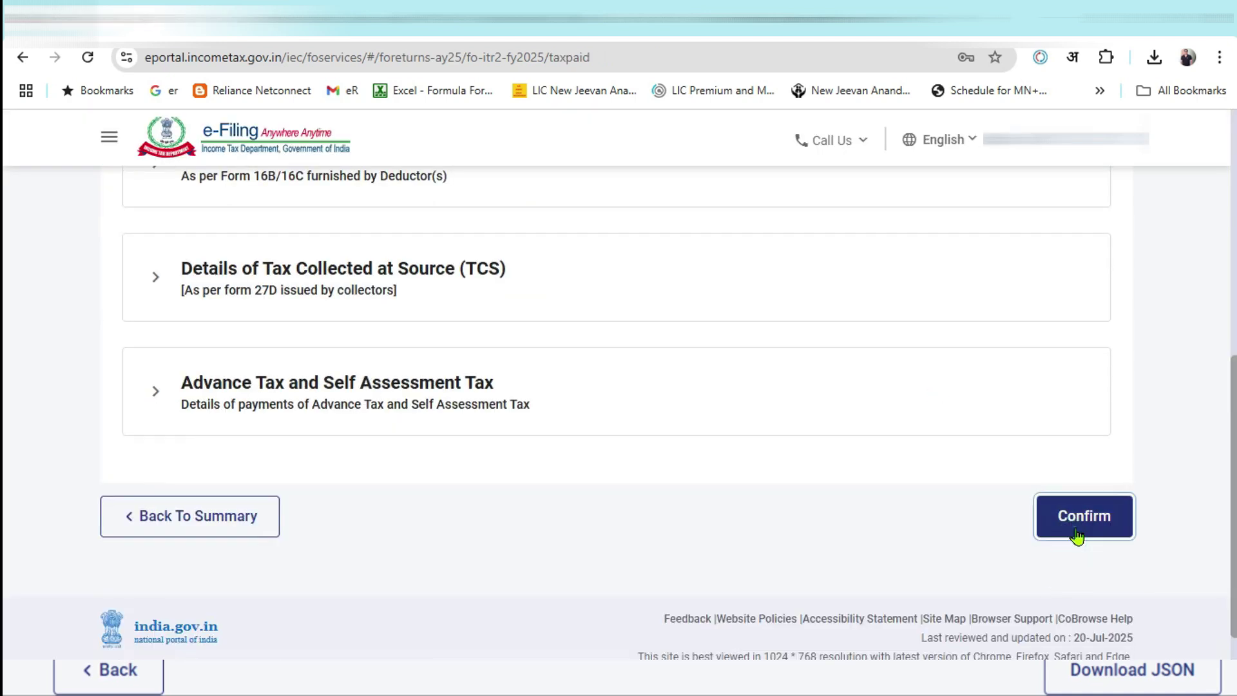
Open Part B - TI from the return summary, review the computation of total income and confirm the schedule again.
scroll(476, 364, "down", 10)
scroll(509, 408, "down", 5)
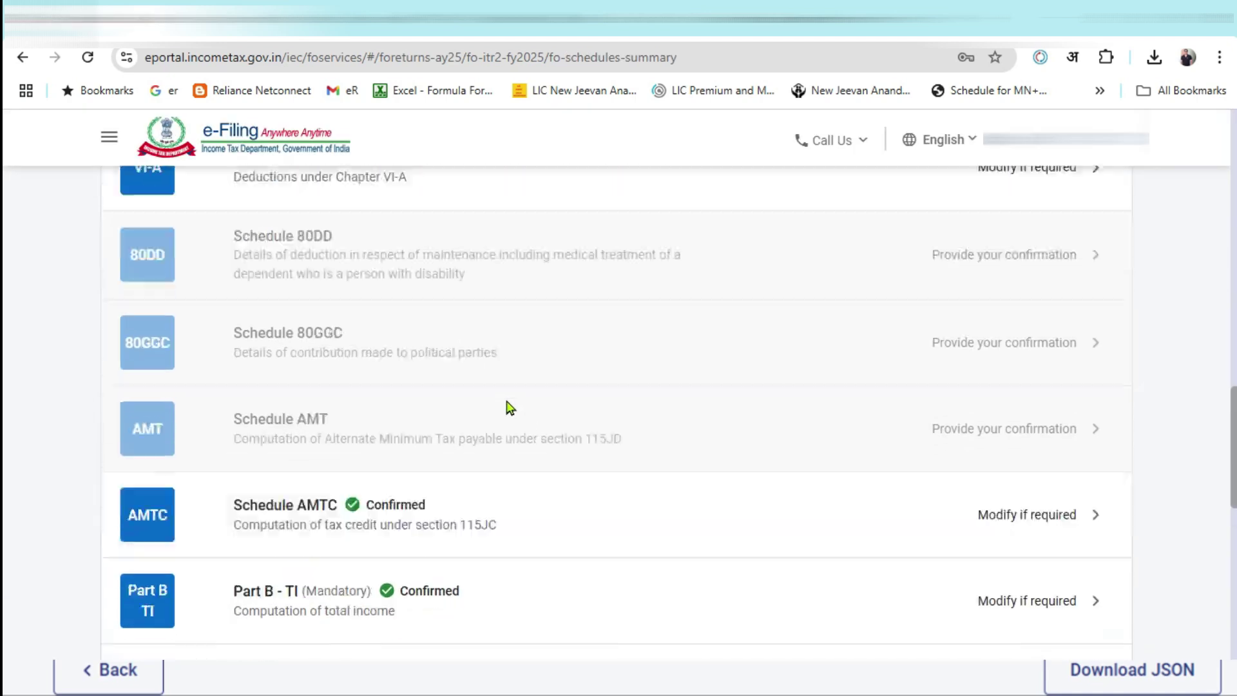
left_click(496, 332)
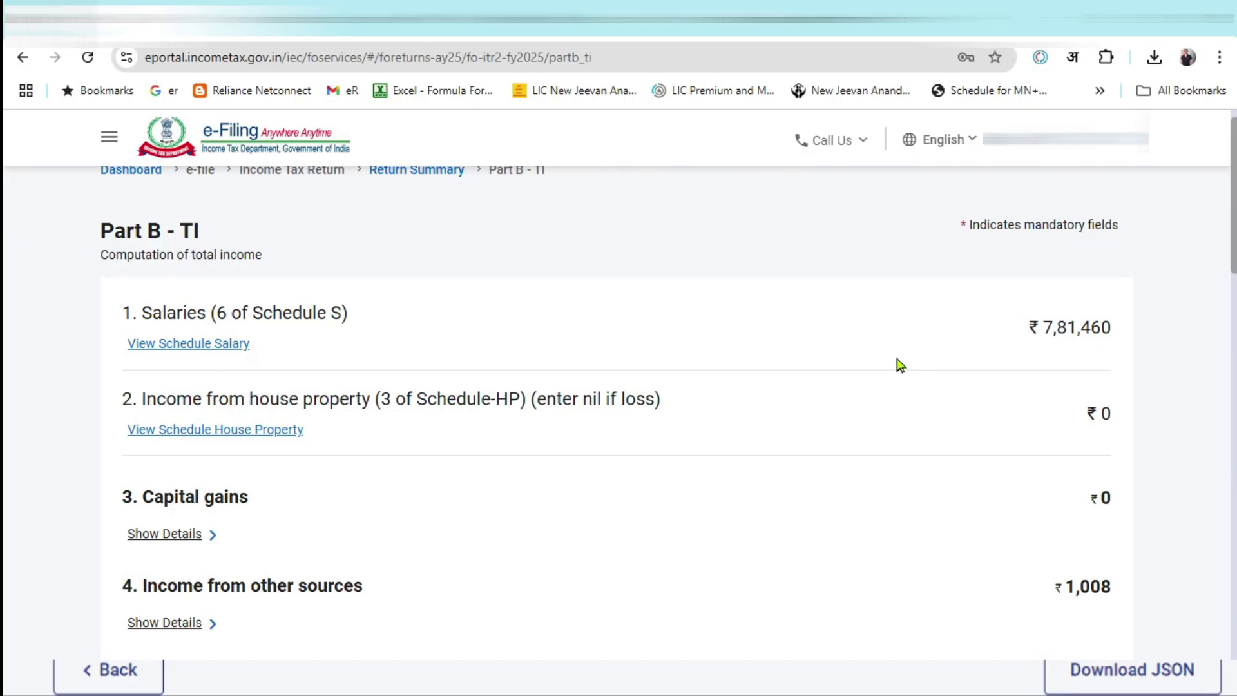
scroll(899, 364, "down", 1)
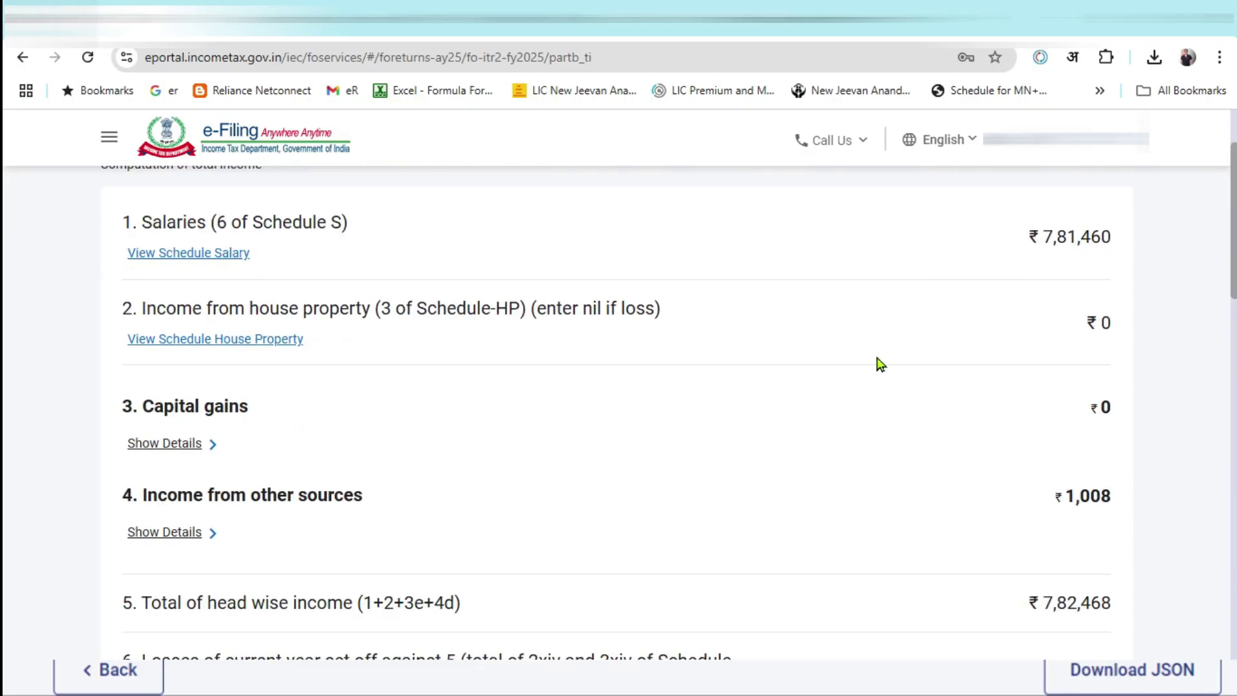
scroll(880, 365, "down", 2)
scroll(777, 361, "down", 10)
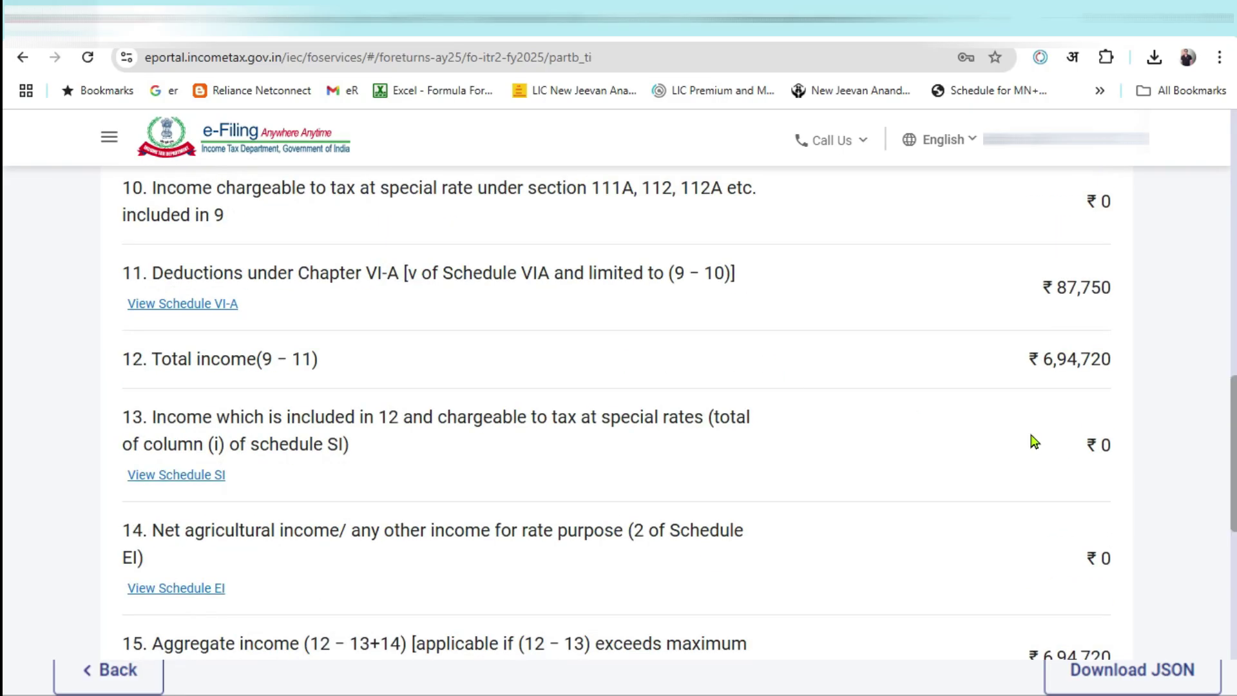
left_click(1095, 550)
Open Part B - TTI and check the tax payable on total income against the rebate under section 87A.
scroll(828, 406, "down", 8)
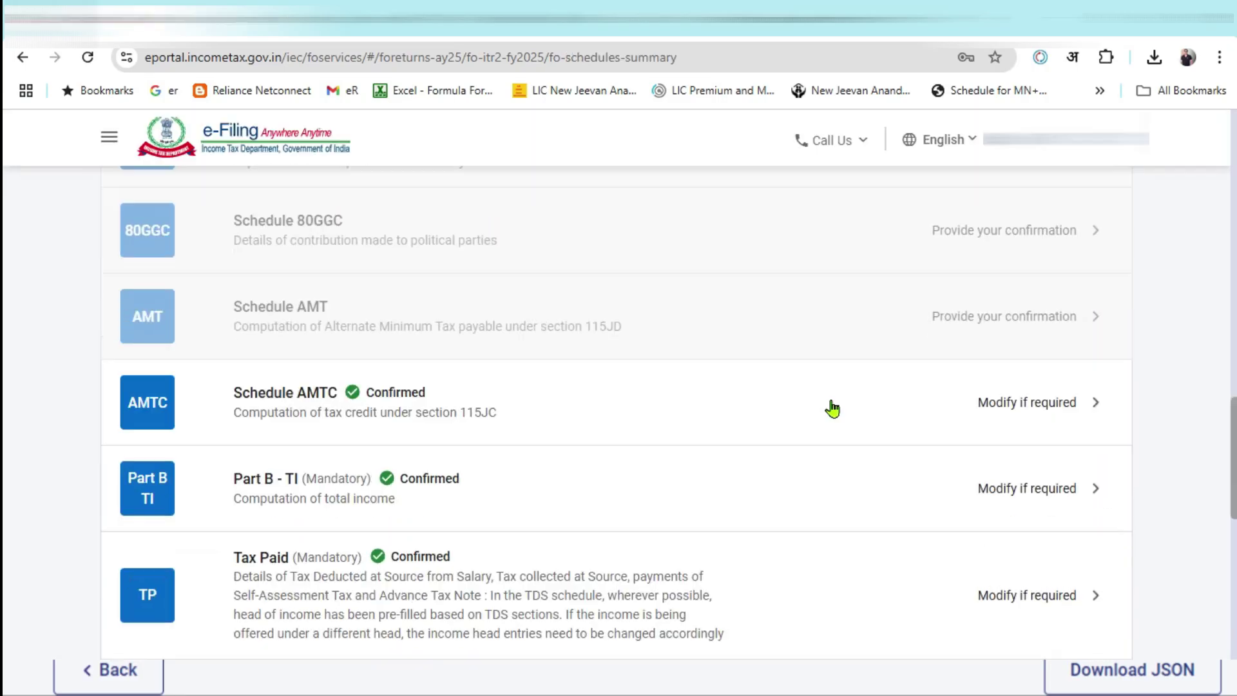
left_click(678, 290)
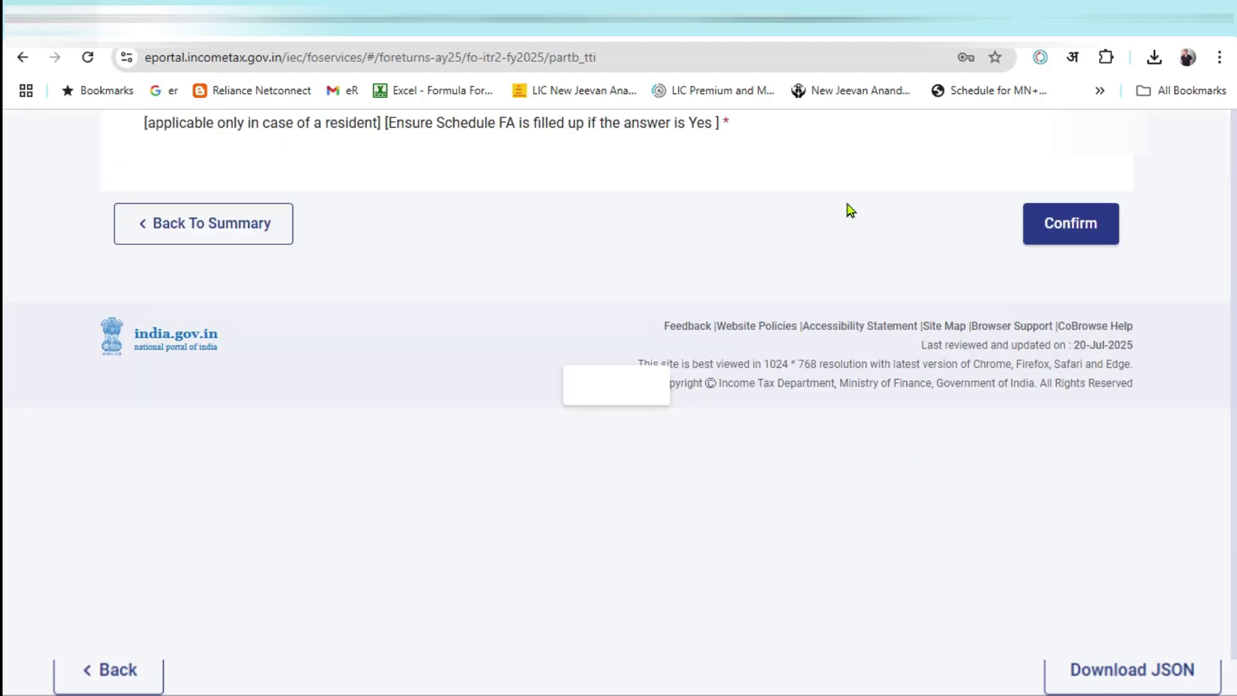
scroll(802, 291, "down", 2)
scroll(804, 293, "up", 1)
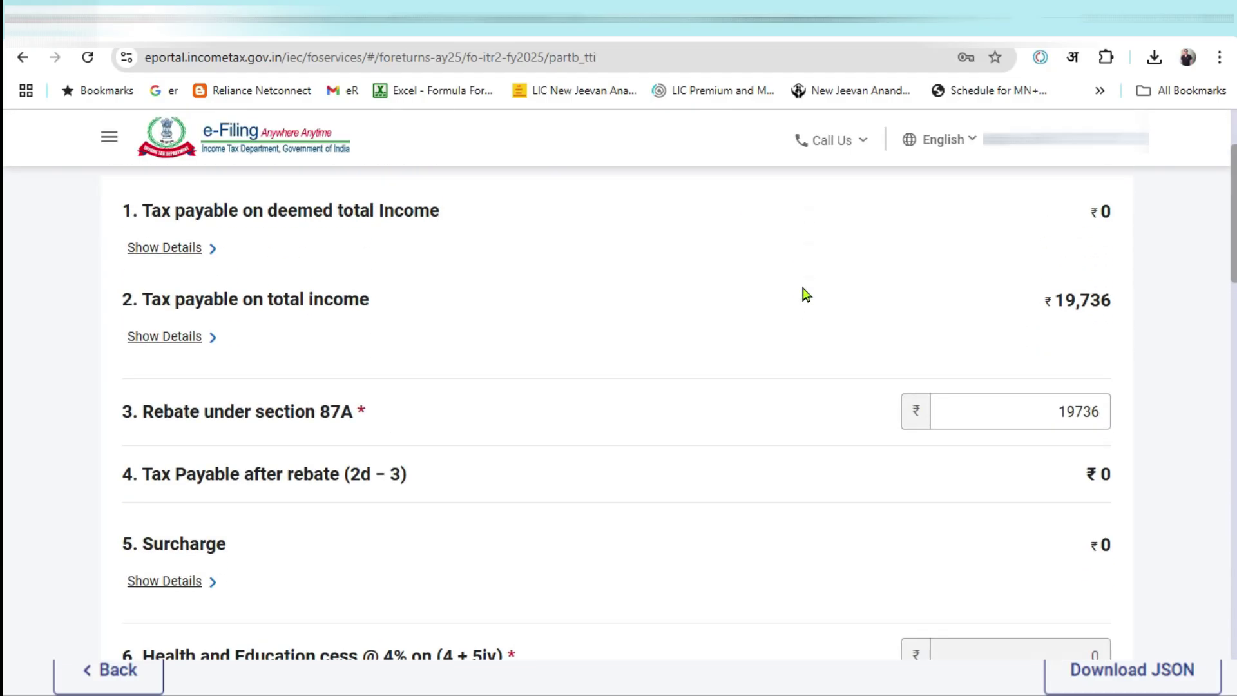
left_click_drag(356, 322, 1051, 312)
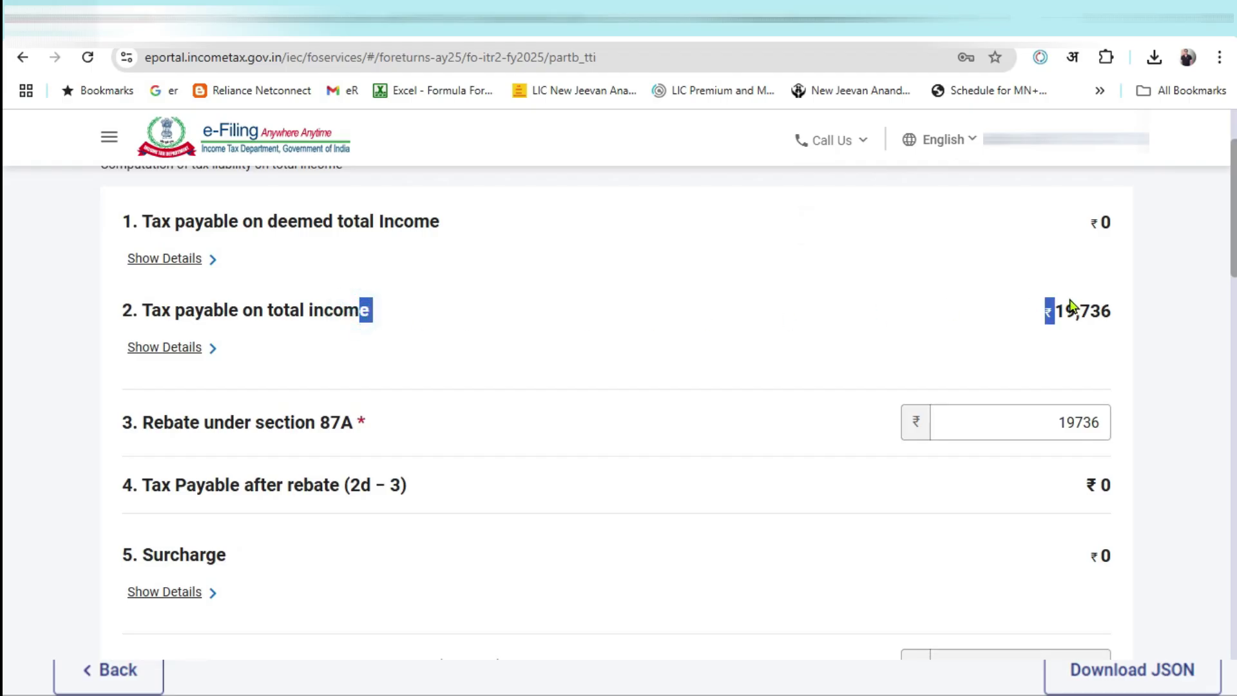
left_click(243, 431)
left_click_drag(242, 431, 1121, 433)
left_click(1157, 394)
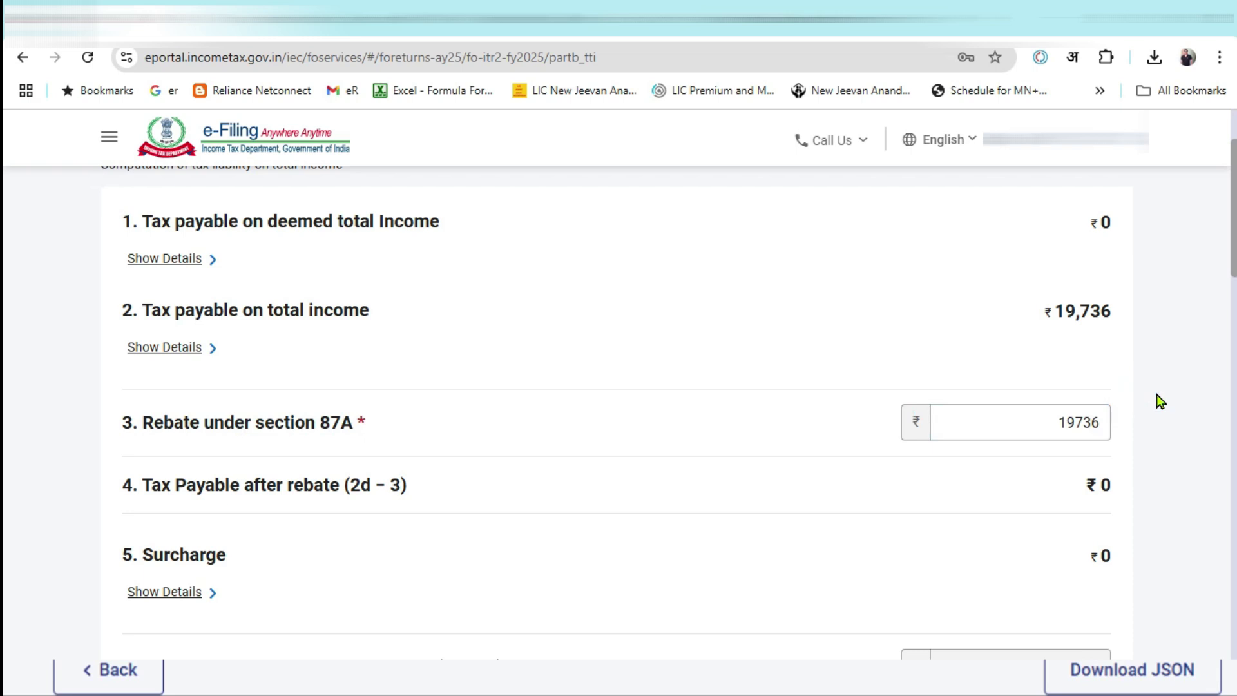
left_click(1095, 413)
left_click_drag(1045, 432, 1162, 427)
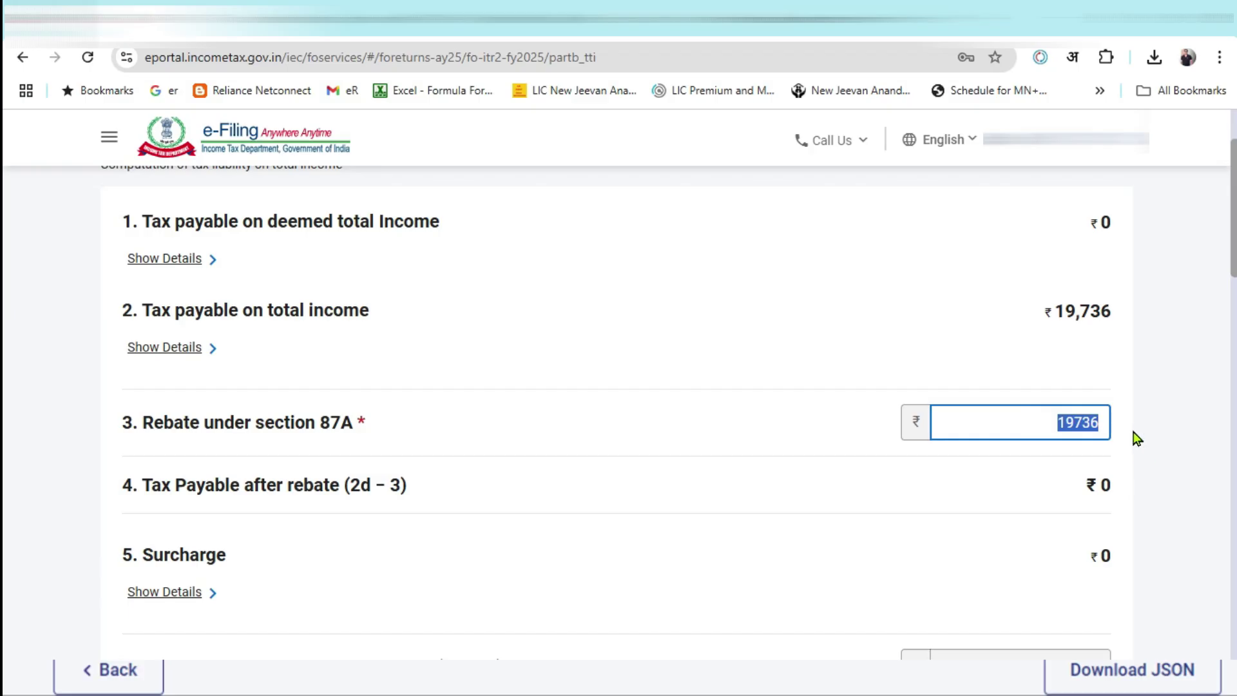
Review the remaining tax and refund lines of Part B - TTI and confirm the schedule again.
scroll(1063, 410, "down", 5)
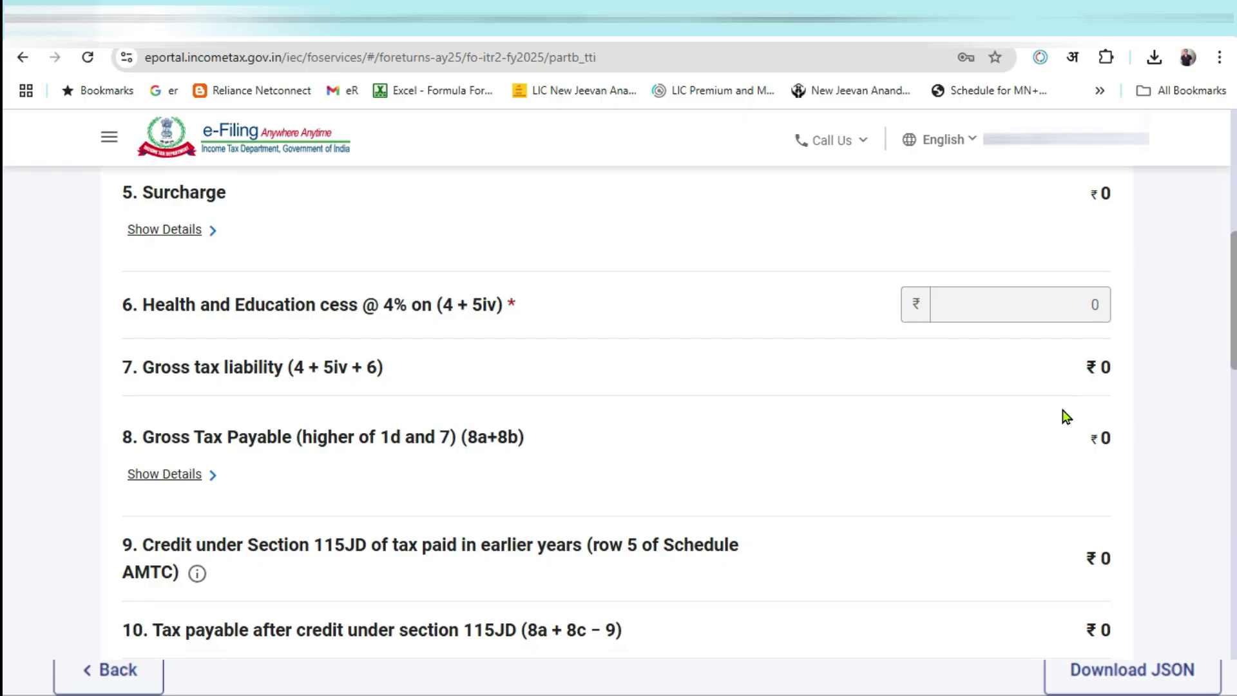
scroll(991, 420, "up", 4)
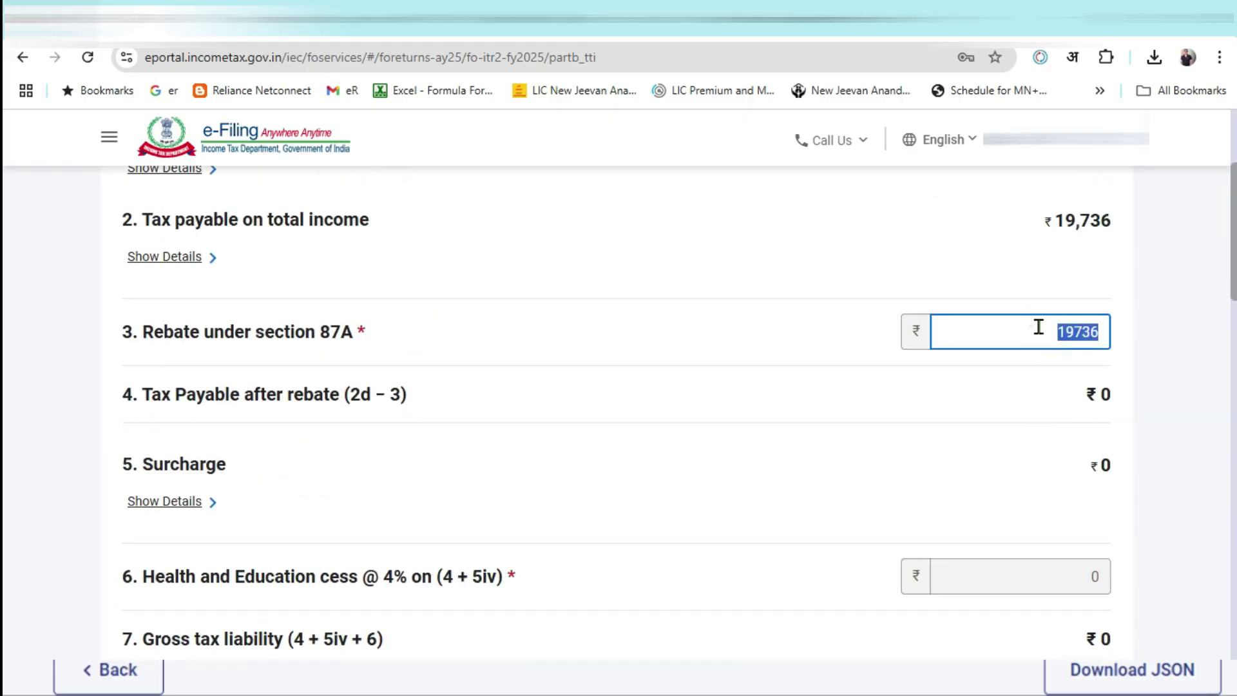
scroll(977, 464, "down", 18)
scroll(1064, 413, "up", 1)
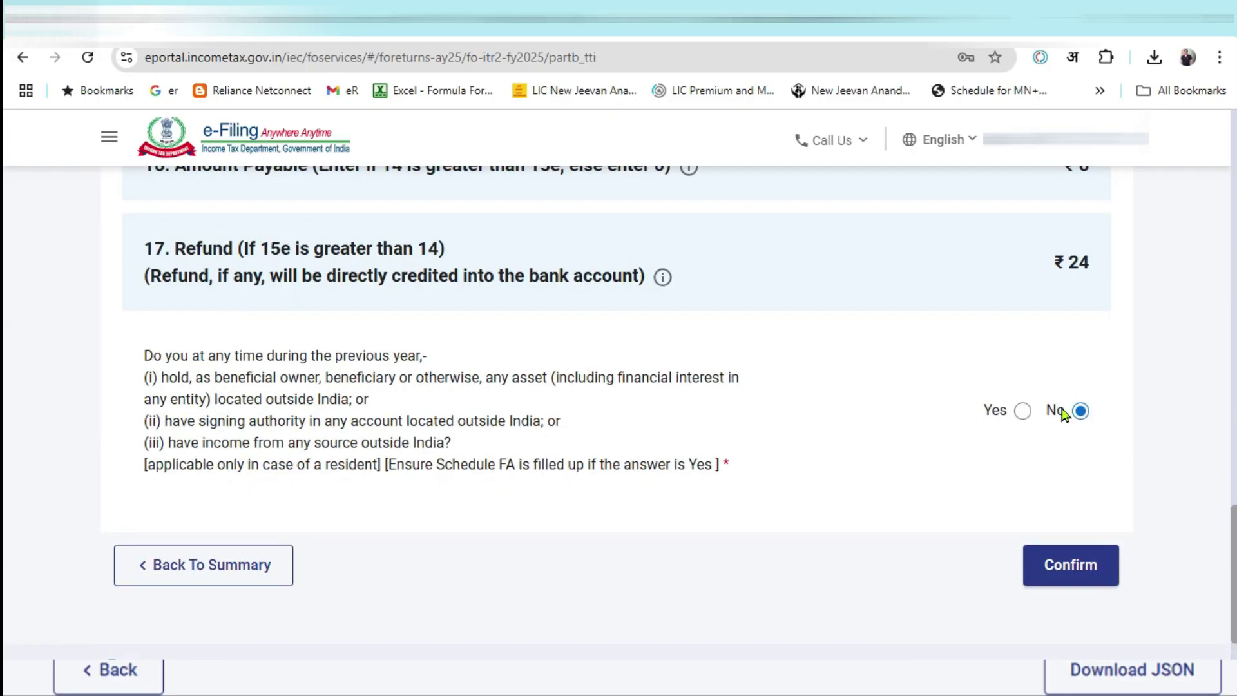
scroll(1070, 418, "up", 3)
left_click_drag(1051, 432, 1146, 463)
scroll(1107, 470, "down", 5)
left_click(1080, 477)
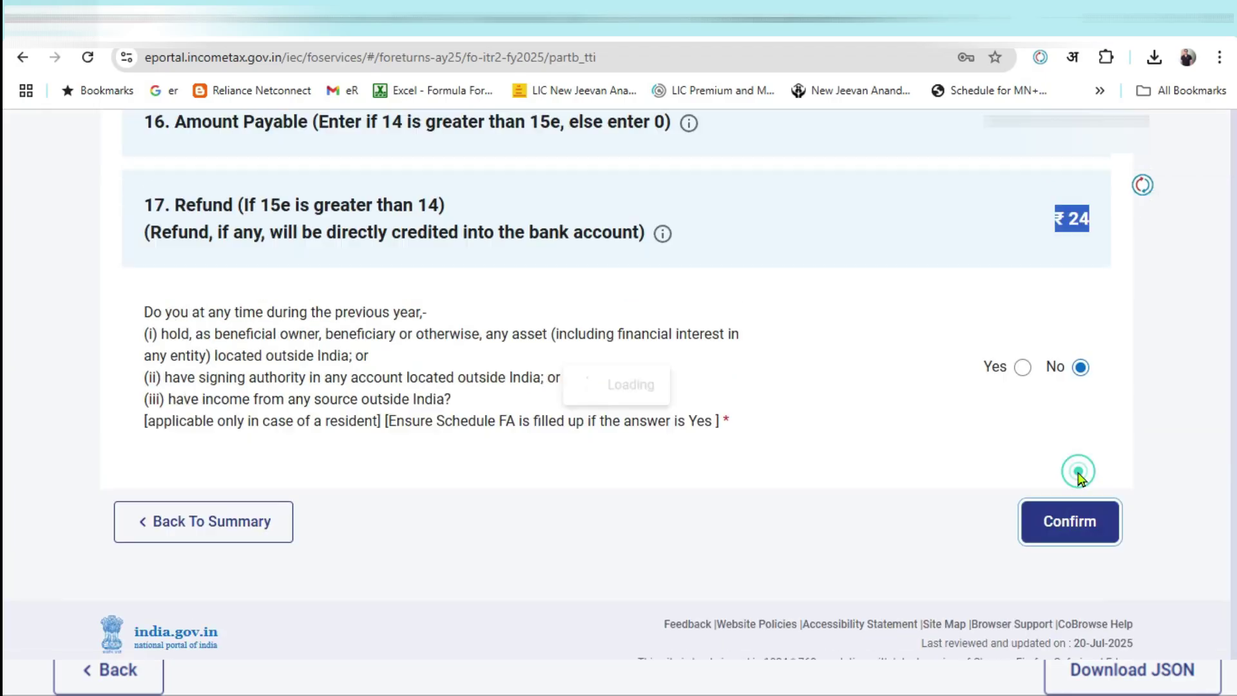
Proceed from the return summary to the verification of the return.
scroll(822, 464, "down", 5)
left_click(1054, 428)
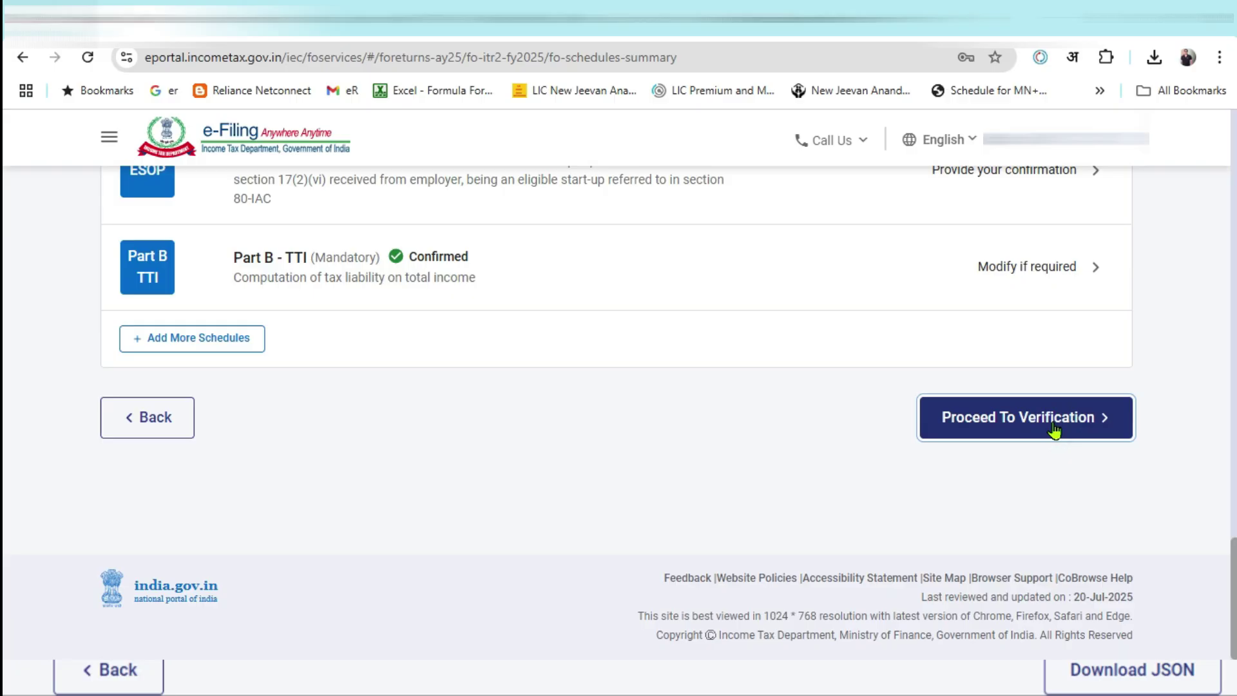
scroll(953, 455, "up", 15)
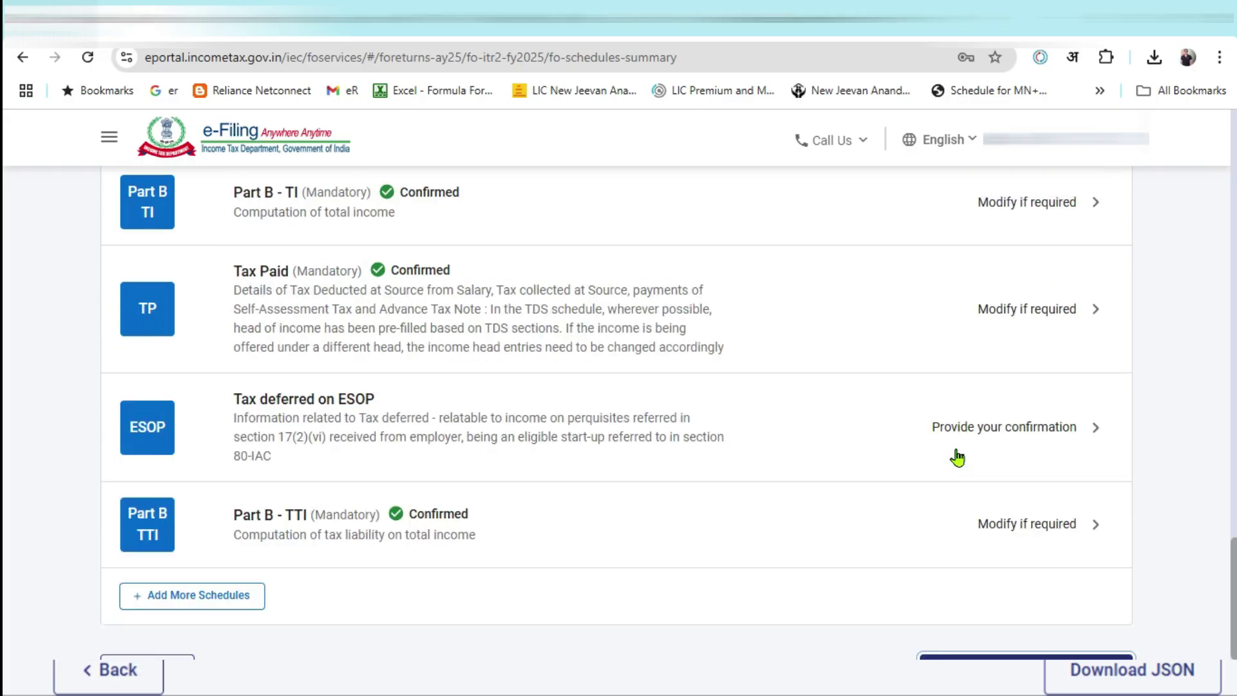
key("alt+Right")
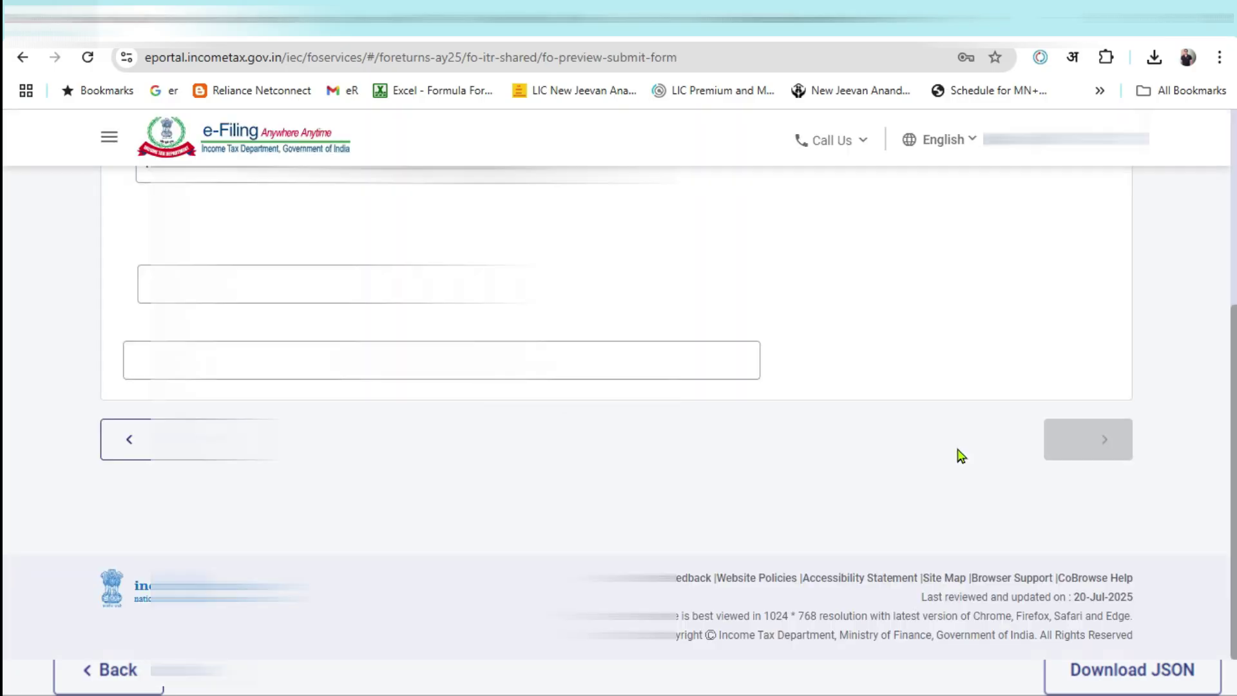
Accept the declaration, check the Place field and proceed to validation.
scroll(960, 456, "up", 5)
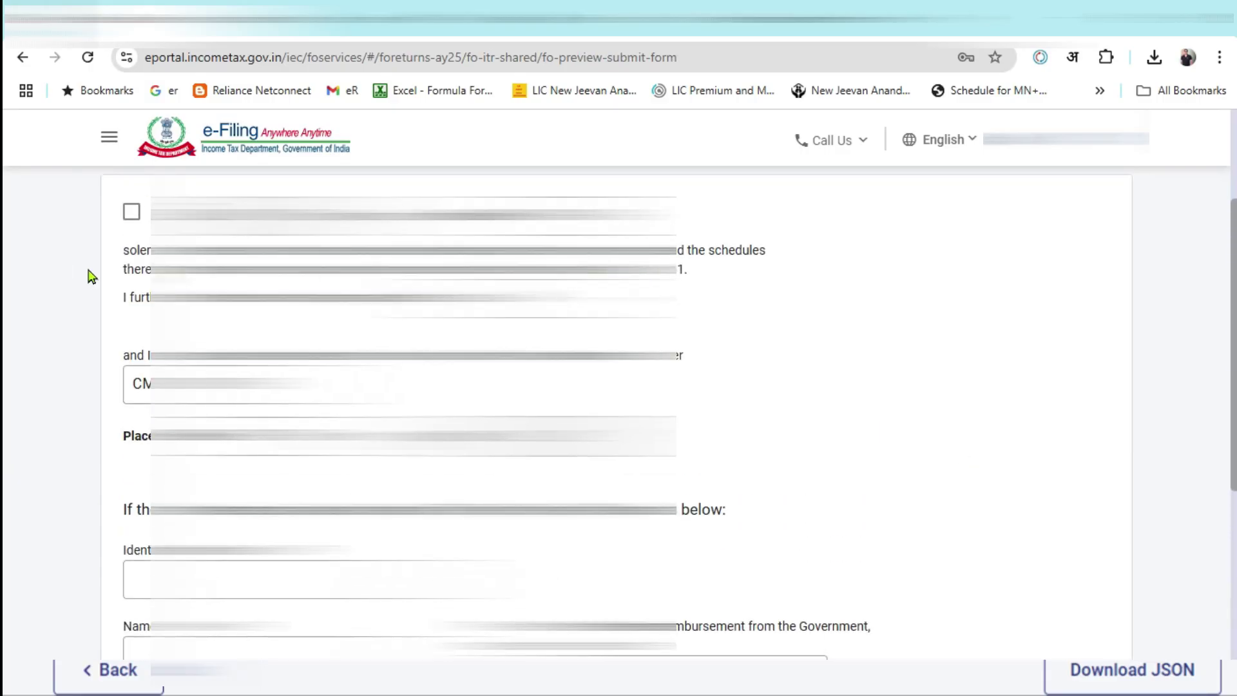
left_click(132, 212)
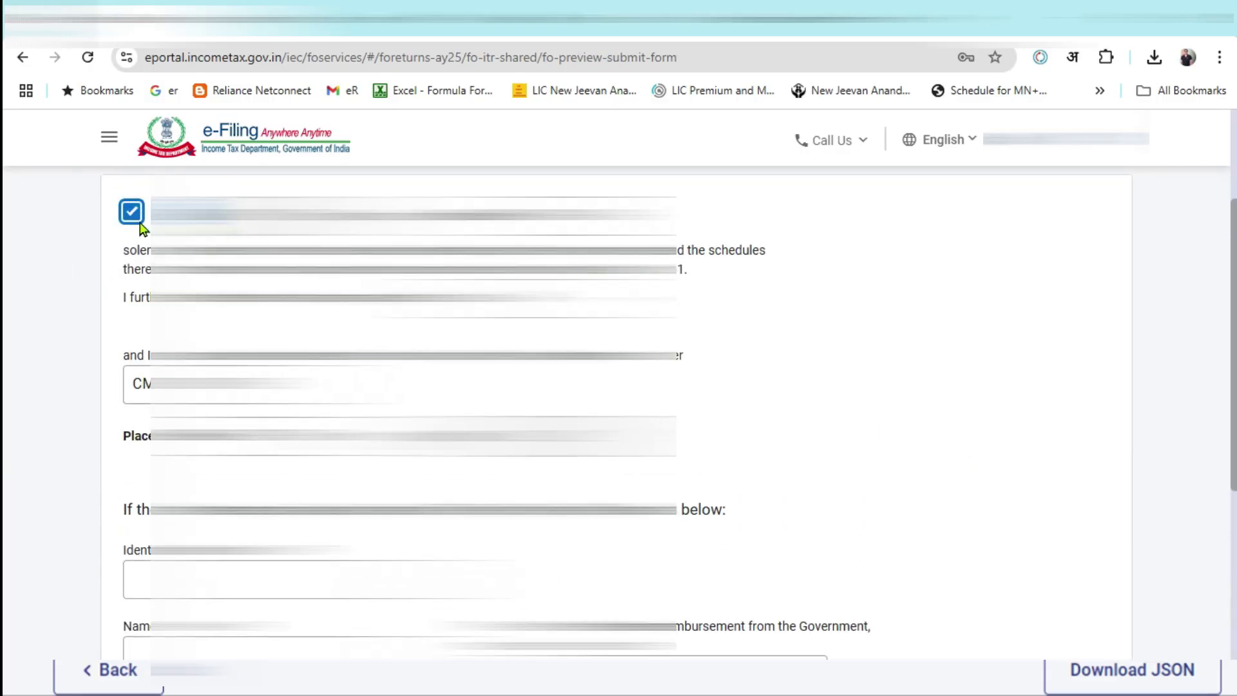
left_click(129, 436)
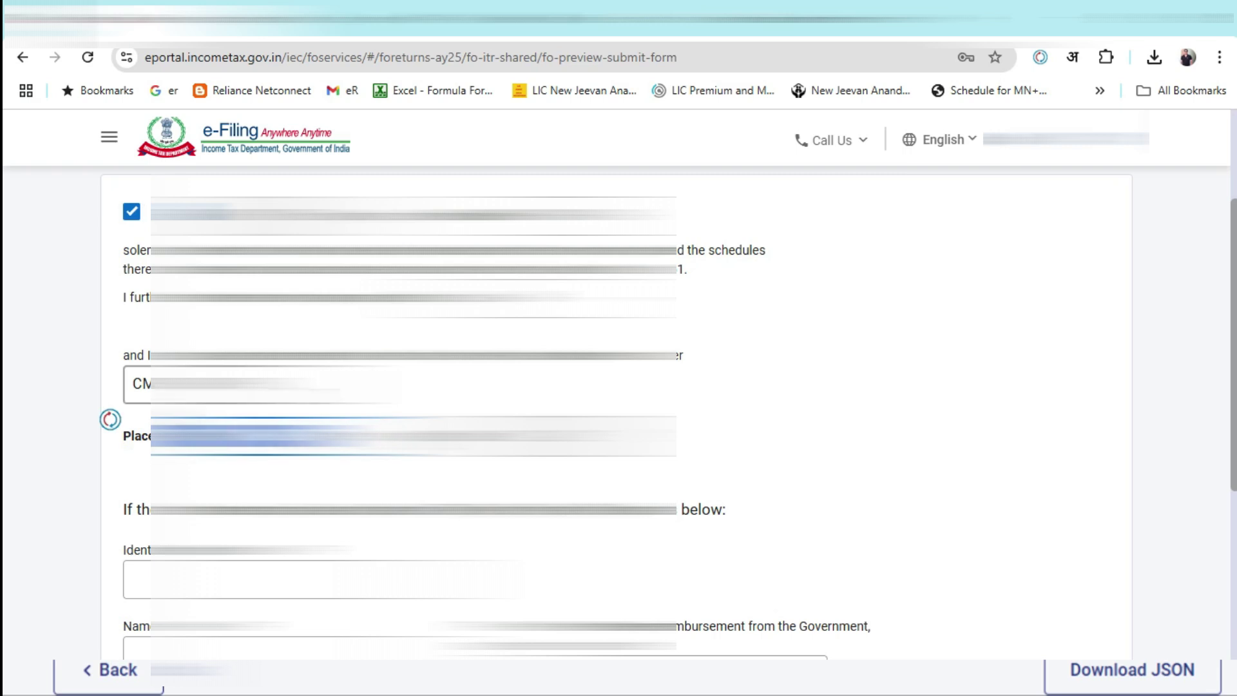
scroll(110, 386, "down", 1)
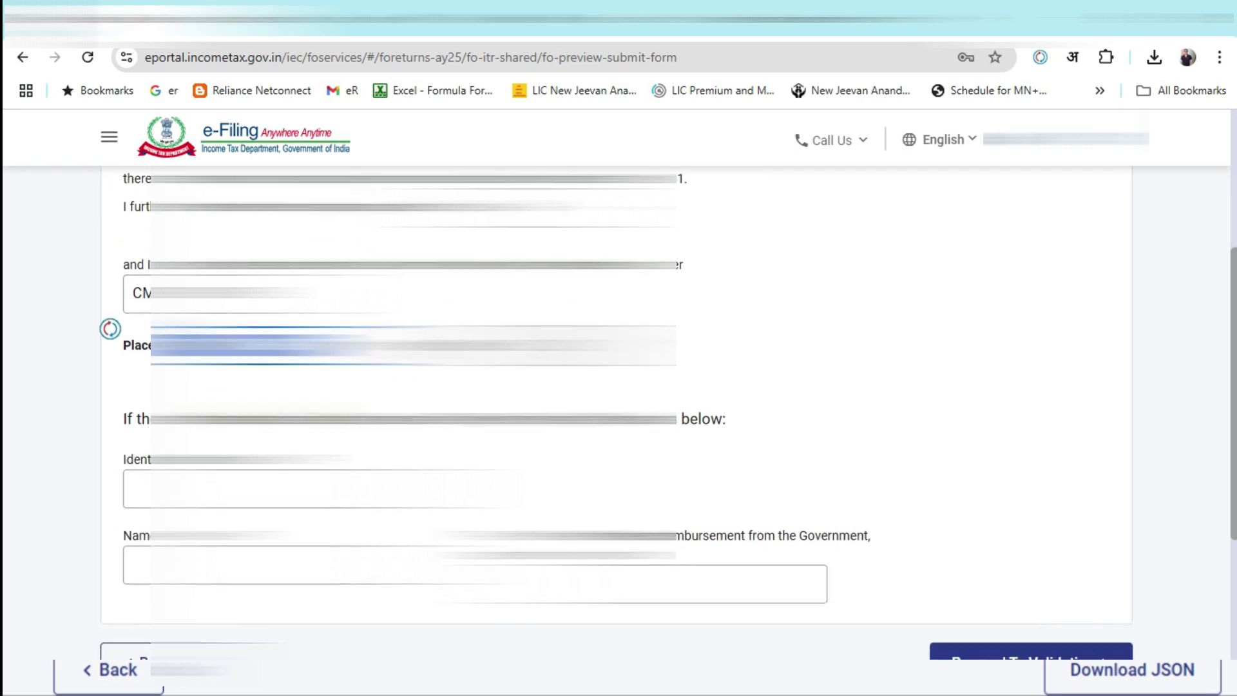
scroll(96, 315, "down", 1)
left_click(1037, 572)
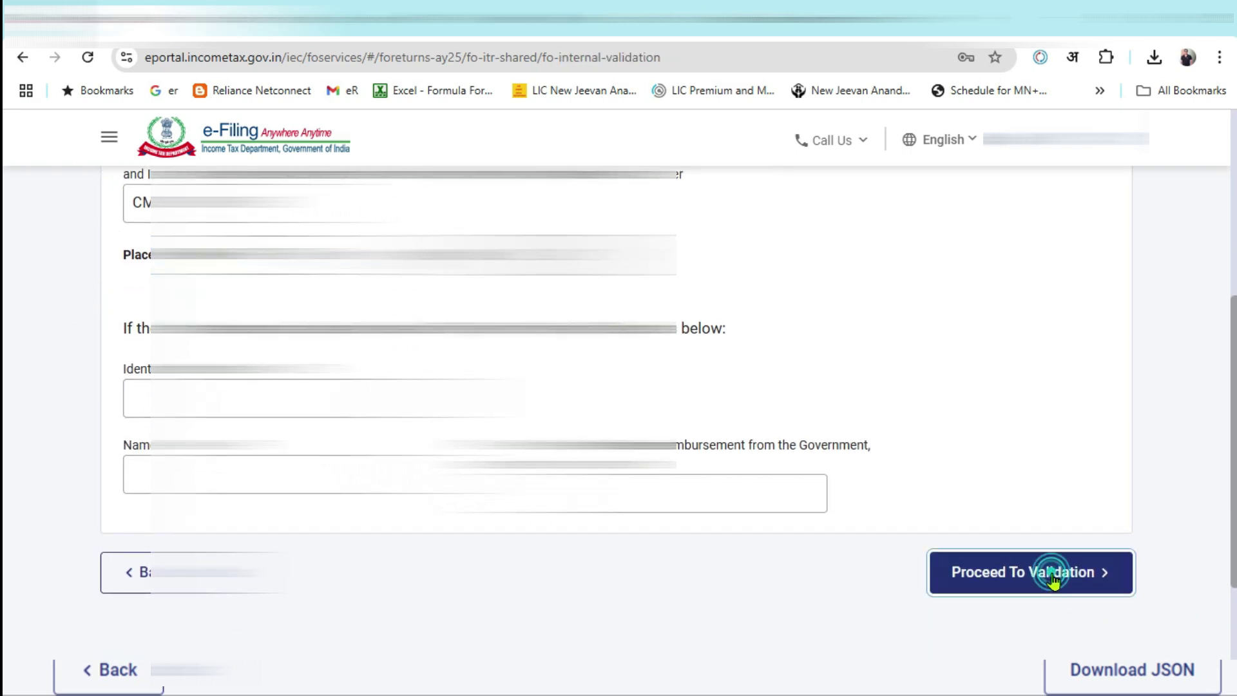
Open the preview of the validated return and proceed from it to the upload level validation.
left_click(1054, 538)
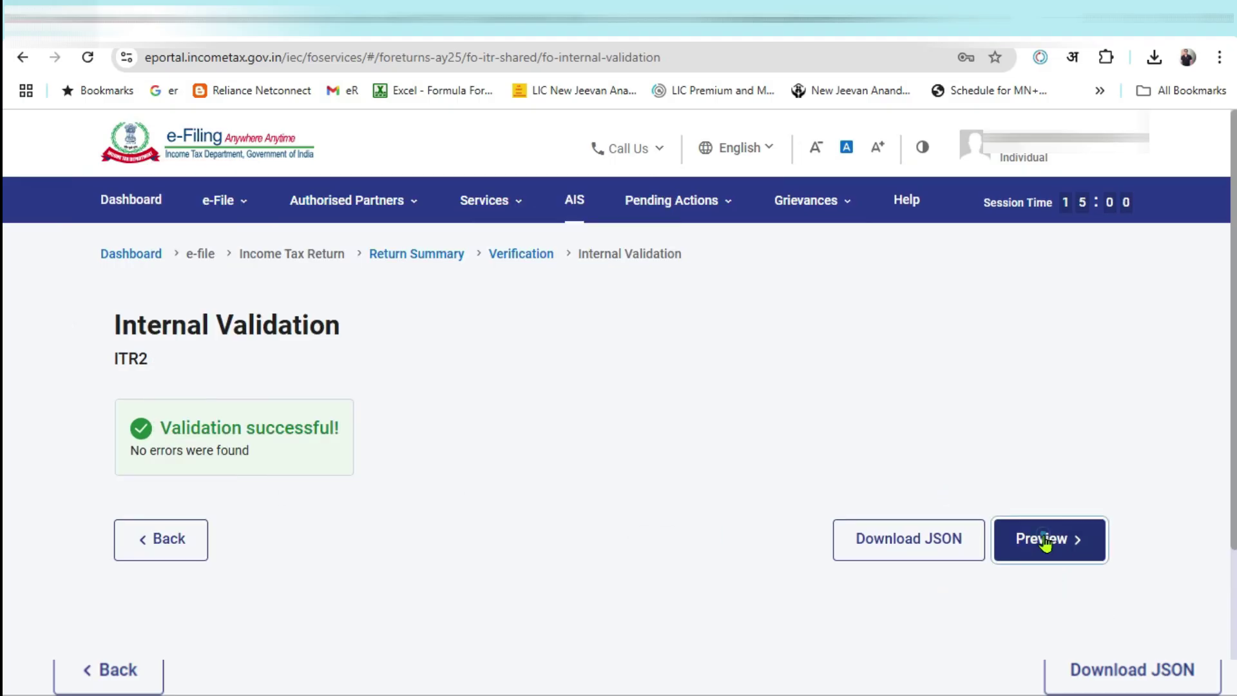
scroll(1029, 466, "down", 10)
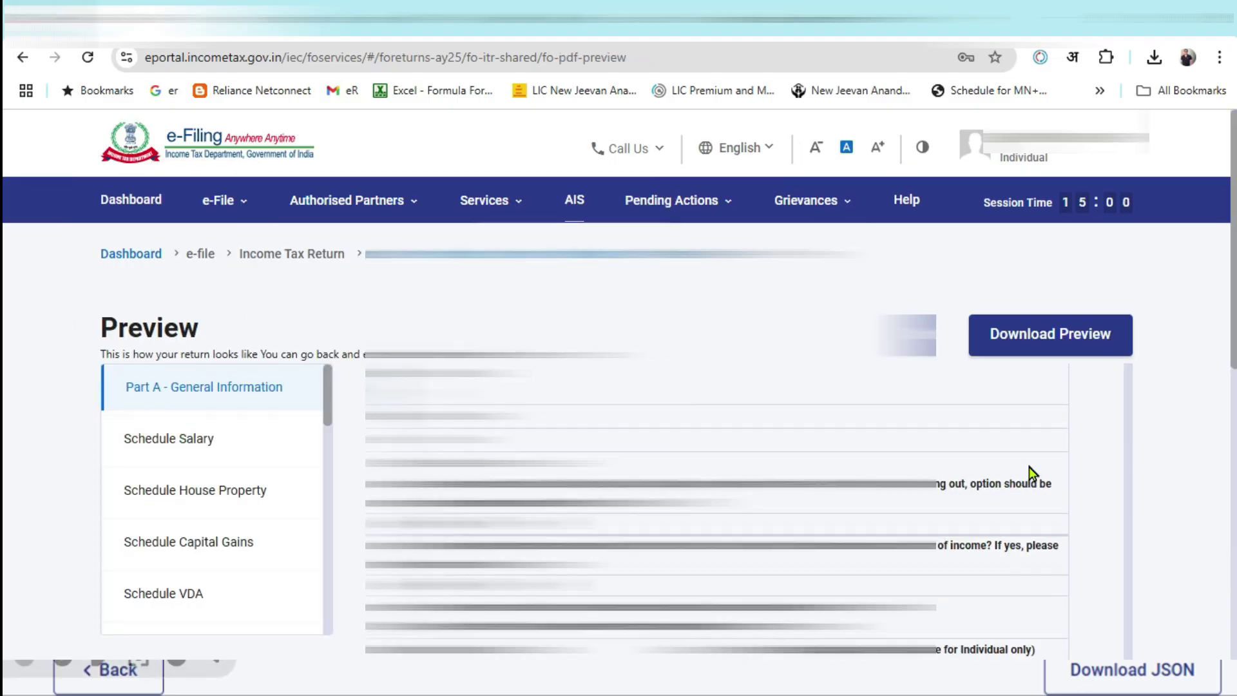
left_click(1051, 464)
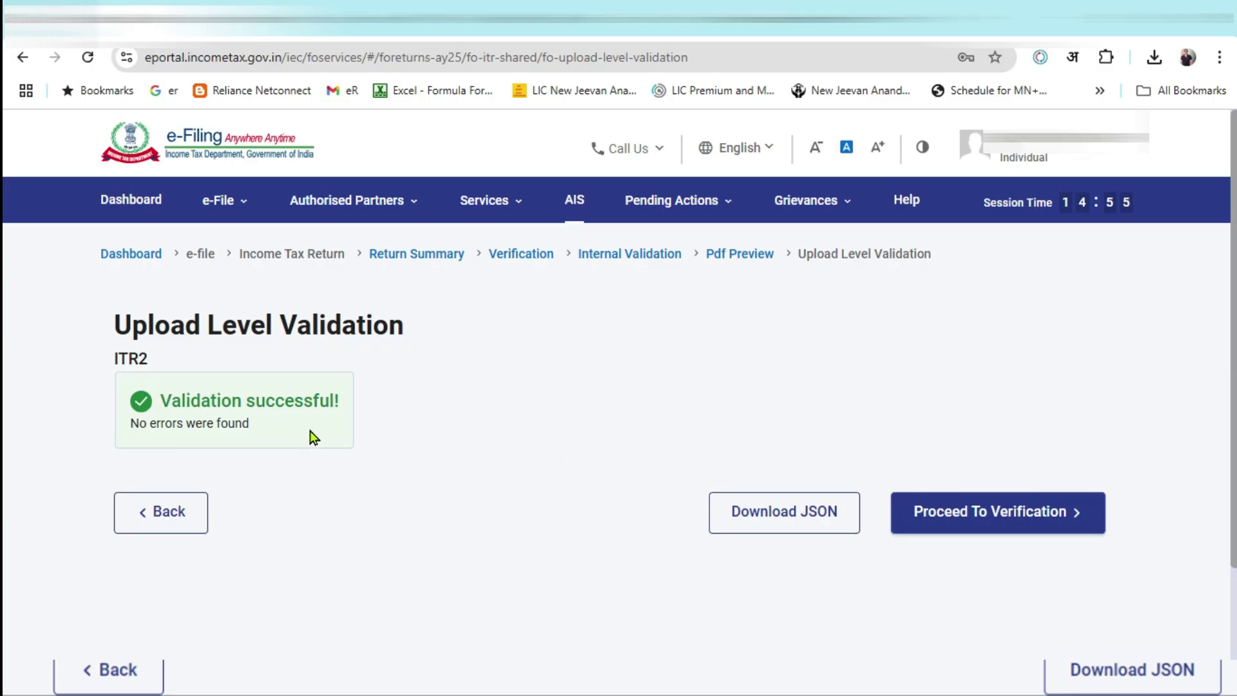
Switch to the presentation, resume the slide show to review the 80CCD(2) error slide, and return to the e-Filing portal.
key("alt+Tab")
key("alt+Tab")
key("alt+Tab")
key("alt+Tab")
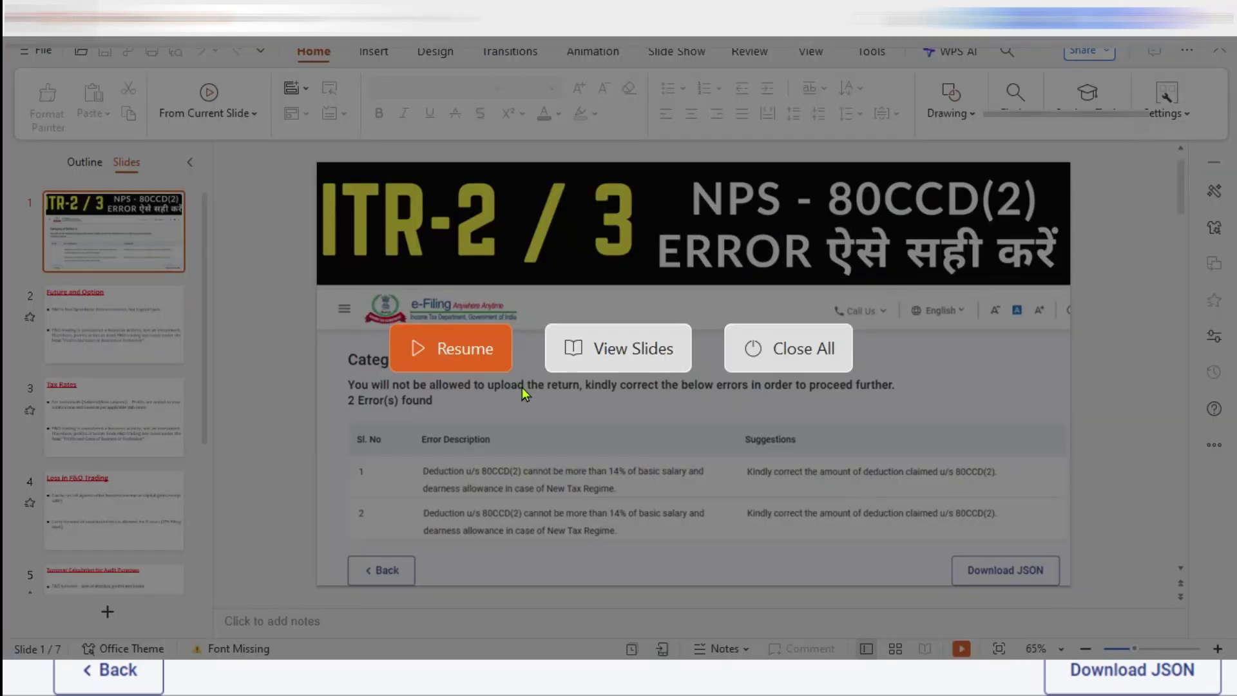
left_click(493, 367)
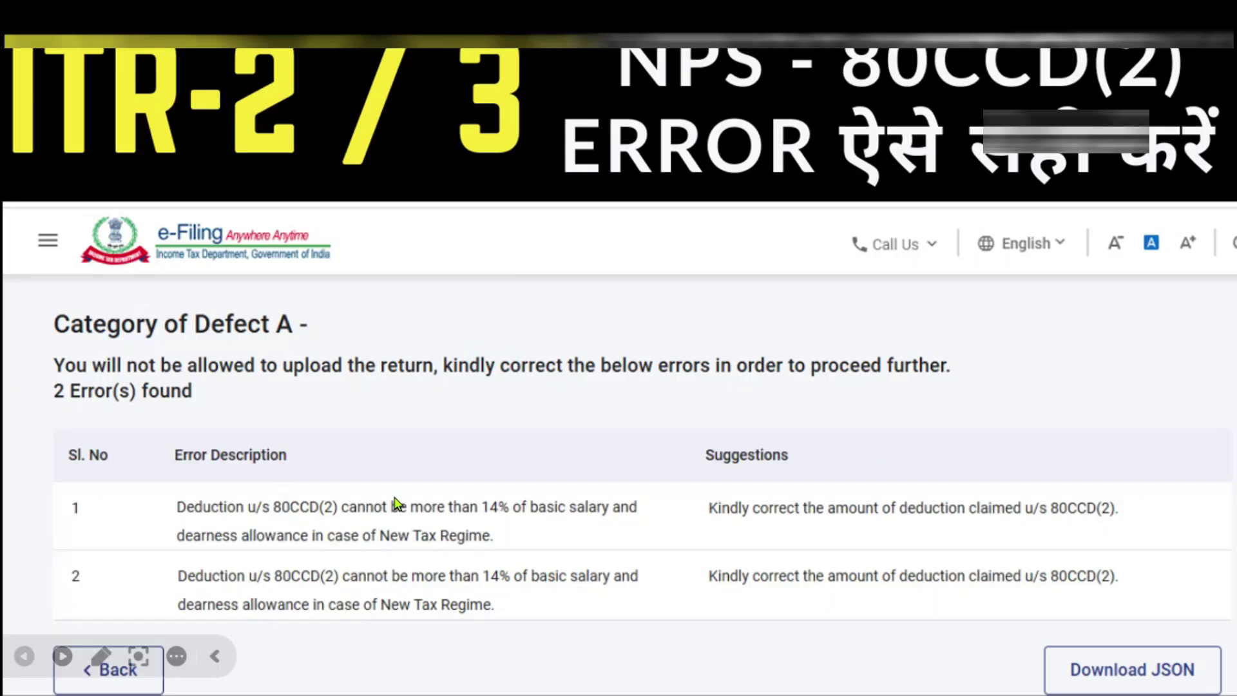
key("alt+Tab")
key("alt+Tab")
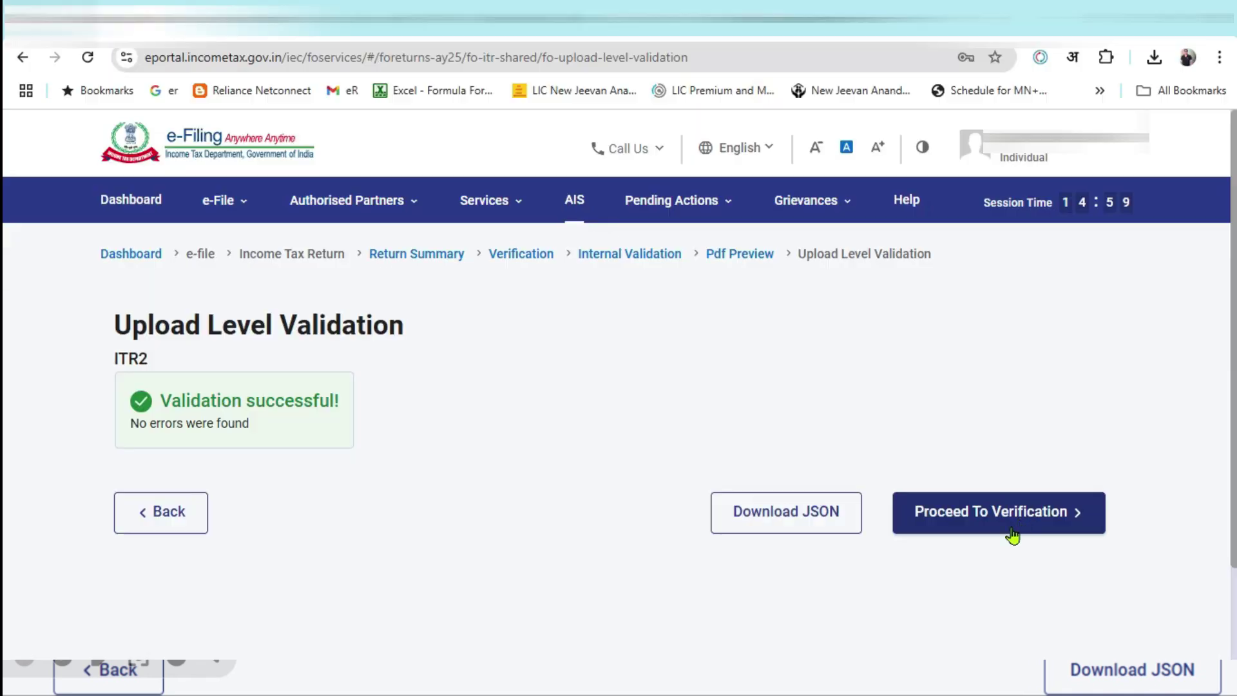
Proceed to verification and choose E-Verify Now as the verification option.
left_click(1018, 515)
scroll(362, 433, "down", 4)
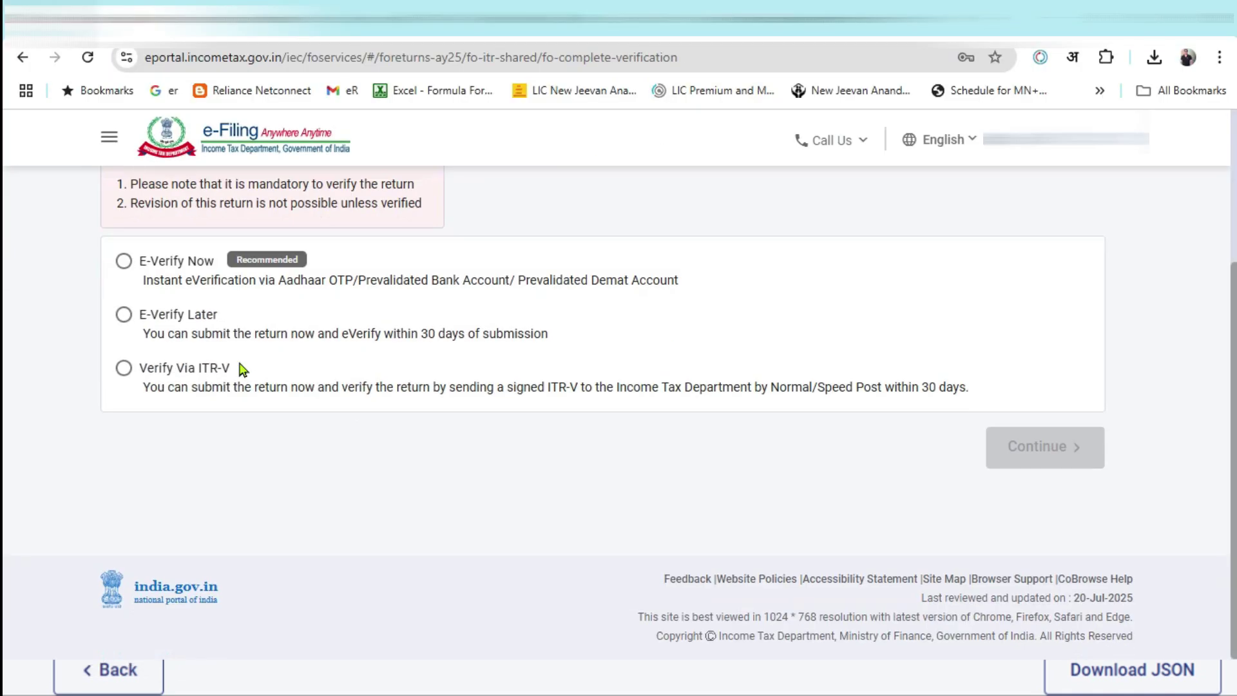
left_click(123, 260)
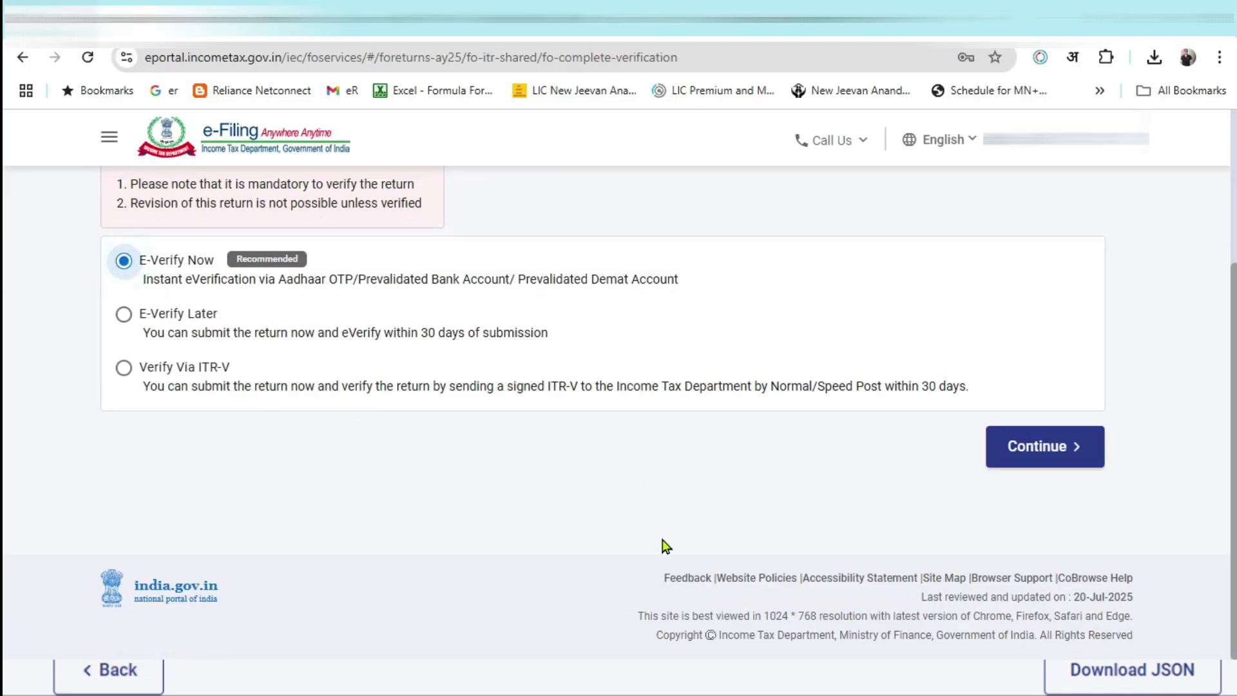